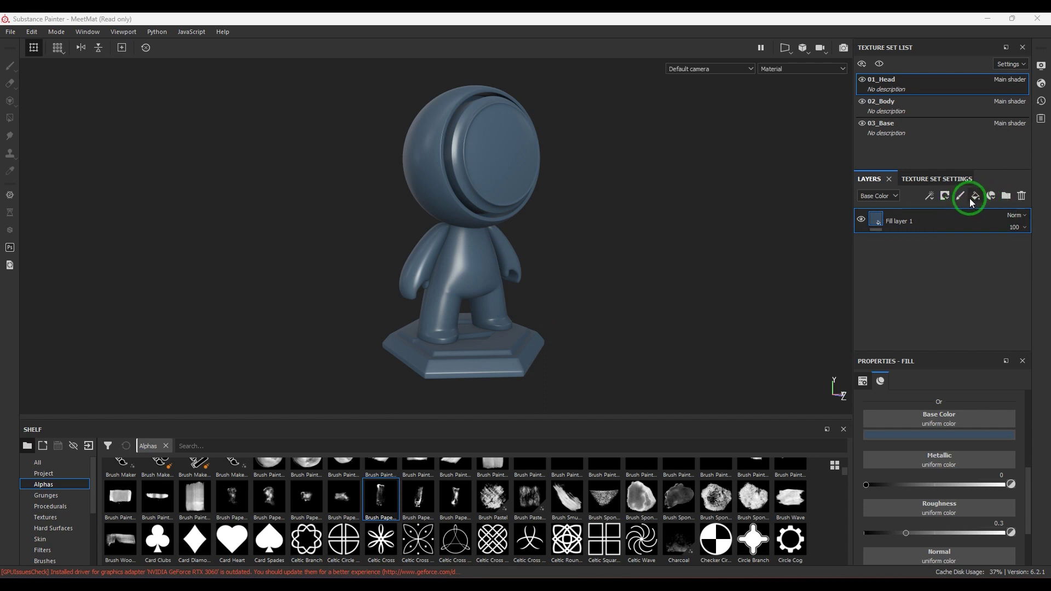
Add a fill layer to the head with a mid-grey base color, metallic about 0.89 and roughness about 0.45.
left_click(975, 198)
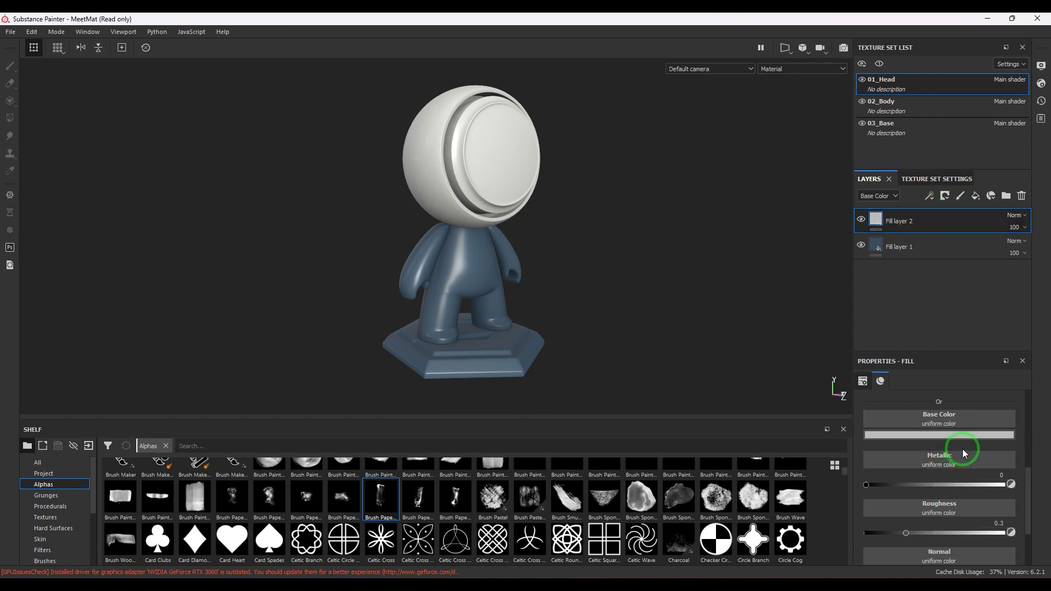
left_click(940, 435)
left_click_drag(922, 510, 986, 485)
left_click_drag(919, 538, 927, 532)
left_click_drag(986, 484, 992, 484)
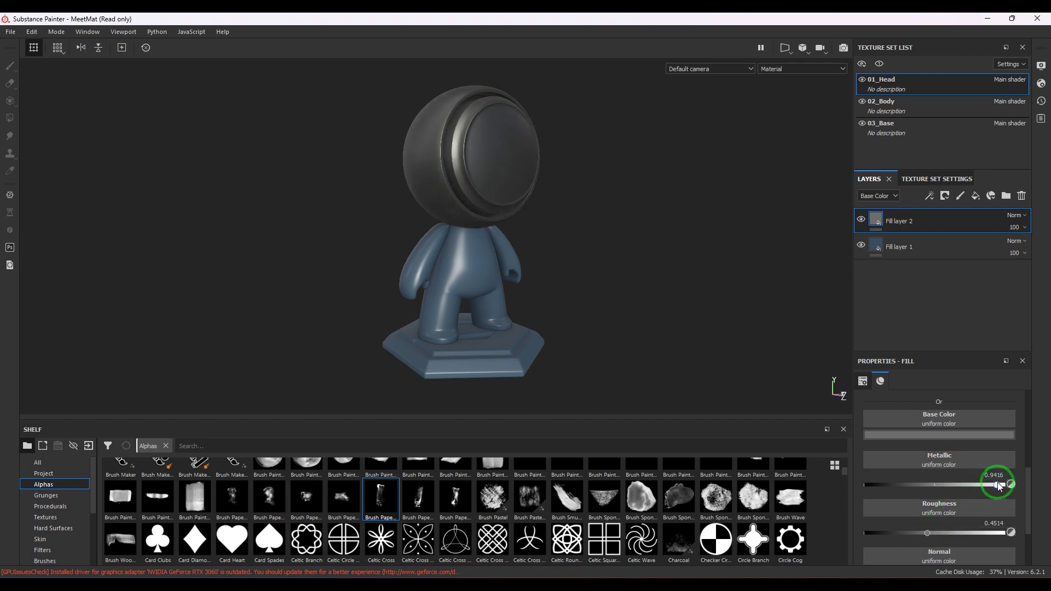
mouse_move(622, 274)
left_mouse_down("alt")
mouse_move(493, 258)
mouse_move(622, 263)
left_mouse_up("alt")
right_click_drag(622, 263, 685, 333, "alt")
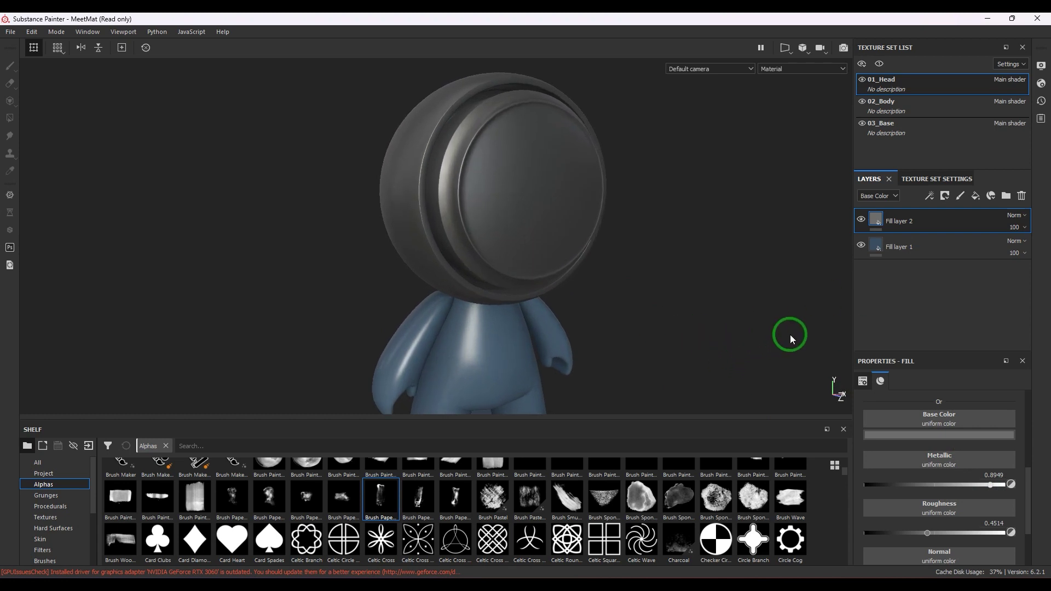
Duplicate Fill layer 2 and give the copy a lighter grey base color, roughness about 0.30 and height about -0.20.
left_click(940, 226)
key("ctrl+d")
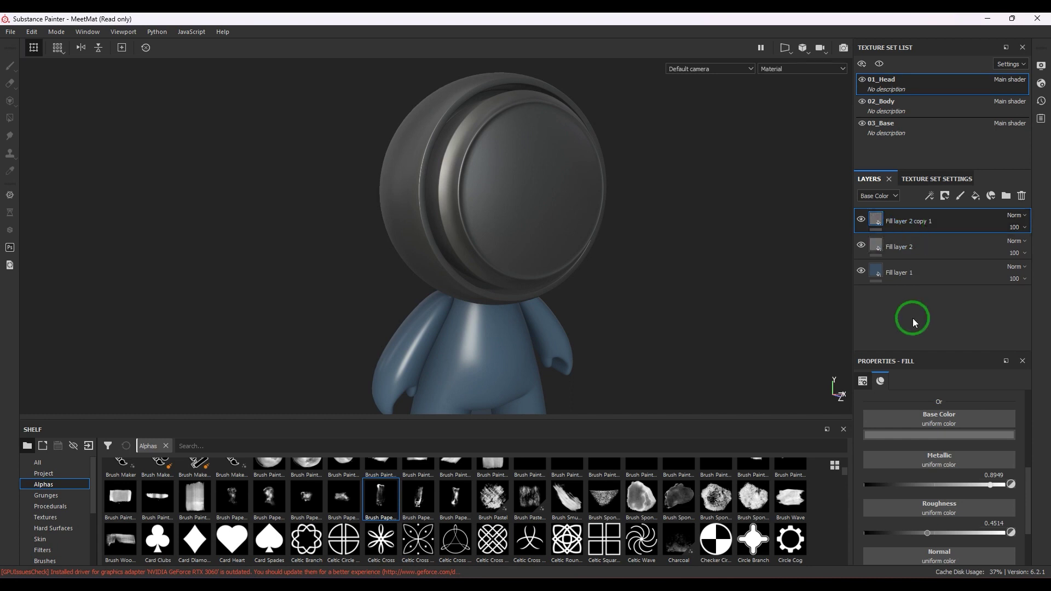
left_click_drag(924, 533, 907, 536)
left_click(927, 465)
left_click(924, 435)
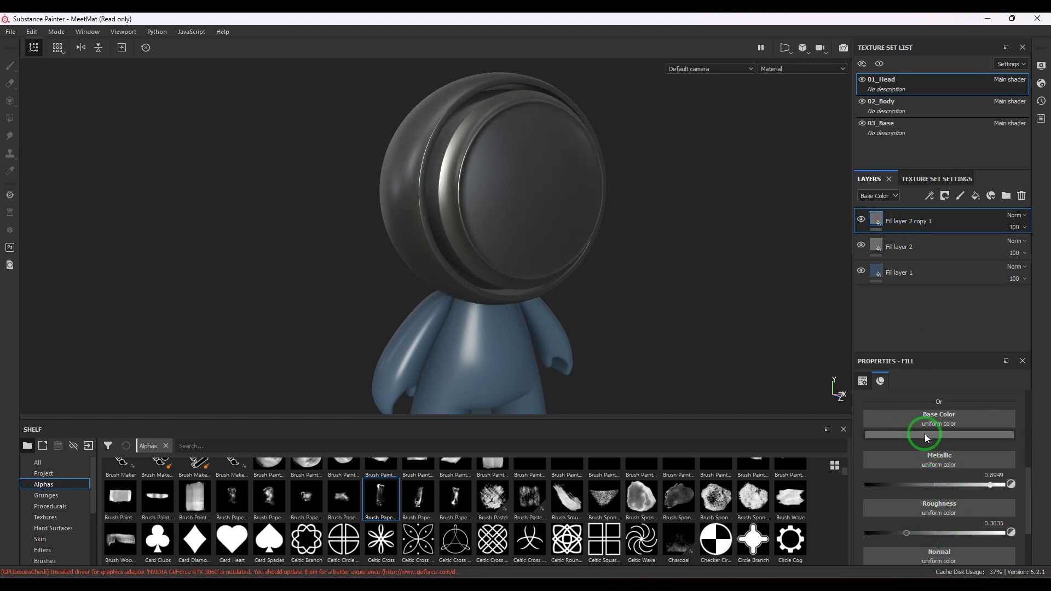
left_click_drag(905, 498, 893, 486)
left_click(1022, 274)
left_click(951, 227)
left_click(958, 220)
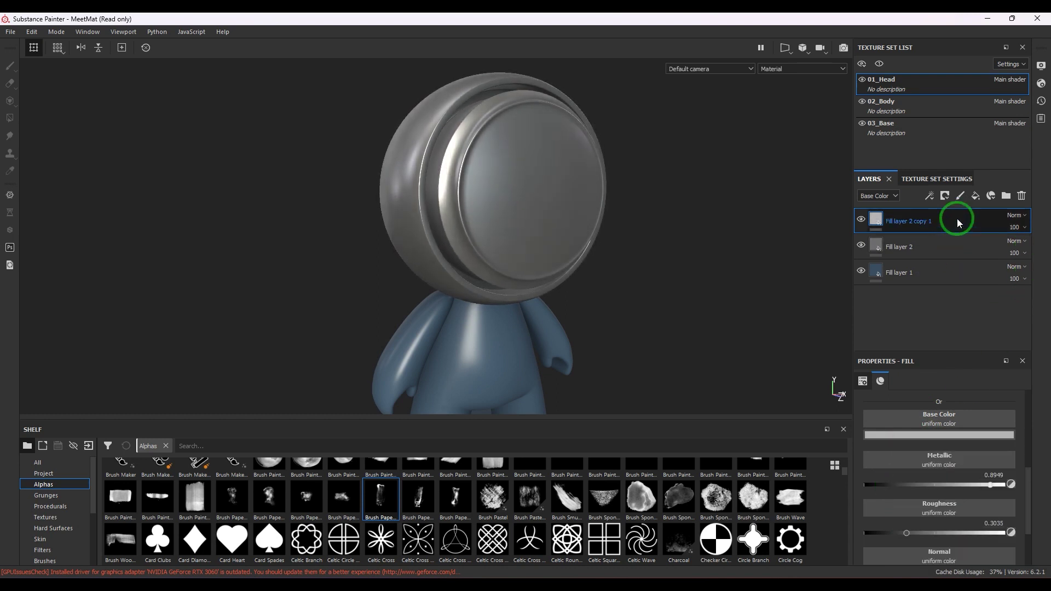
scroll(939, 510, "down", 3)
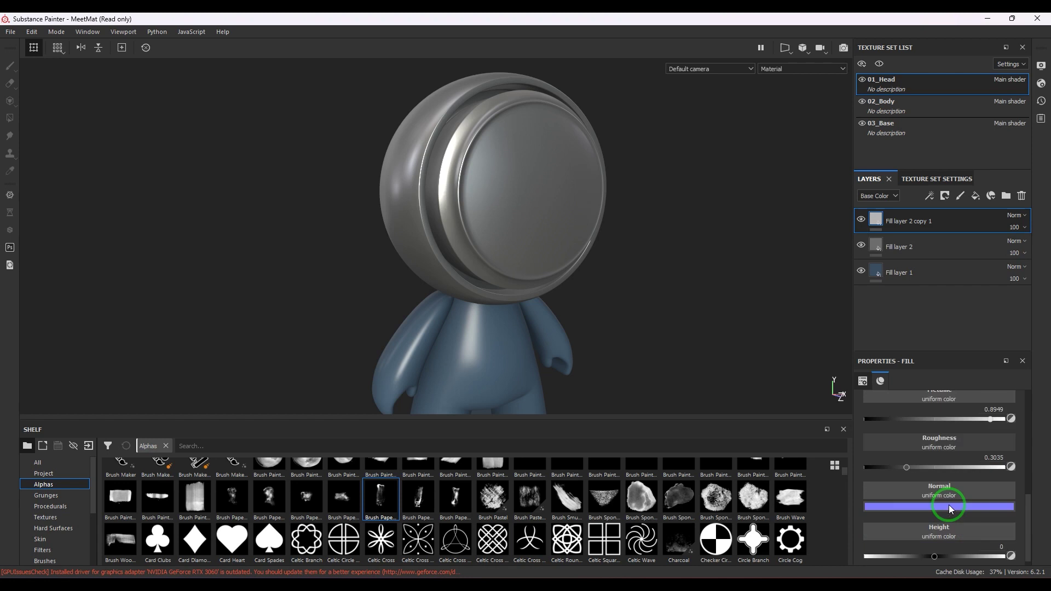
left_click_drag(936, 551, 921, 549)
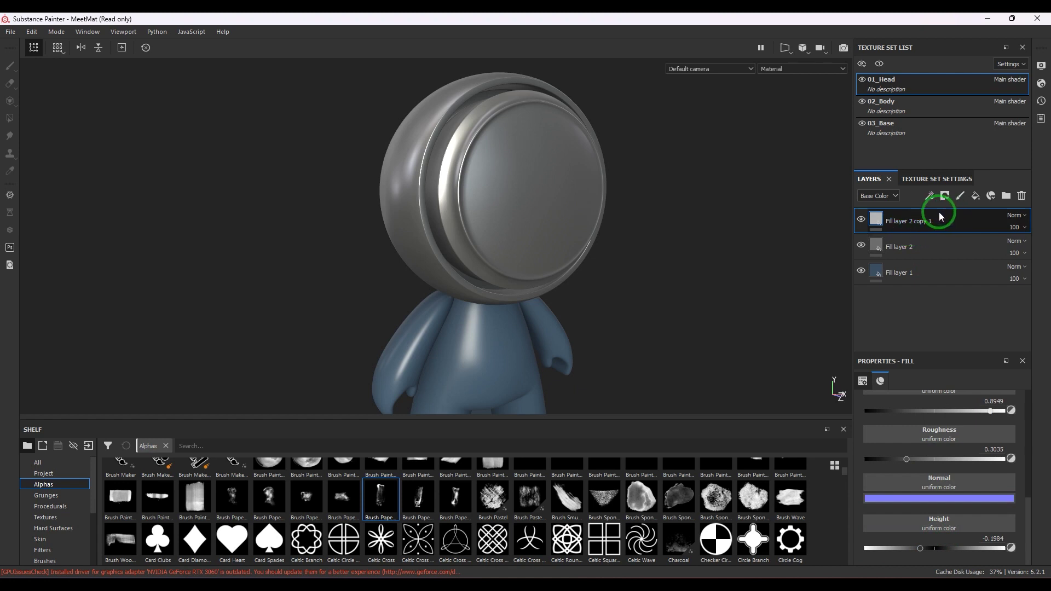
Add a white mask to Fill layer 2 copy 1 and a fill effect on it using the BnW Spots 1 texture.
left_click(944, 196)
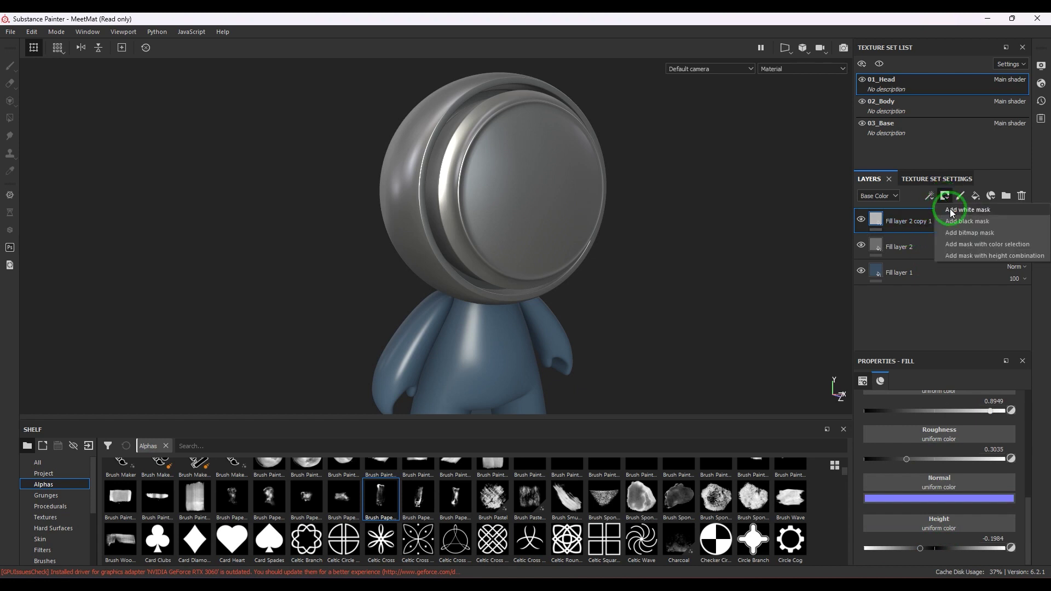
left_click(950, 209)
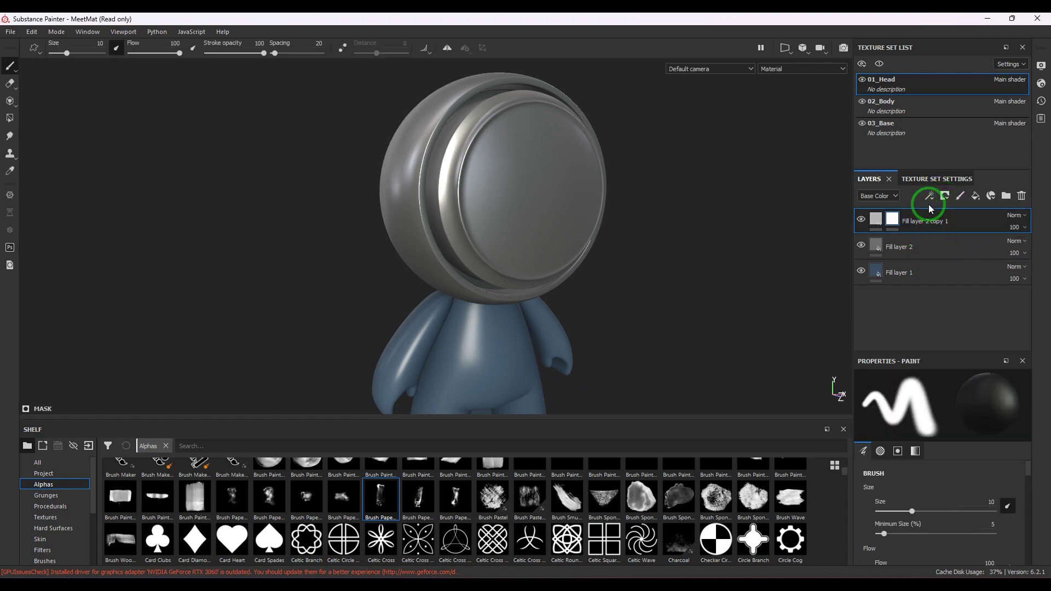
left_click(930, 197)
left_click(954, 235)
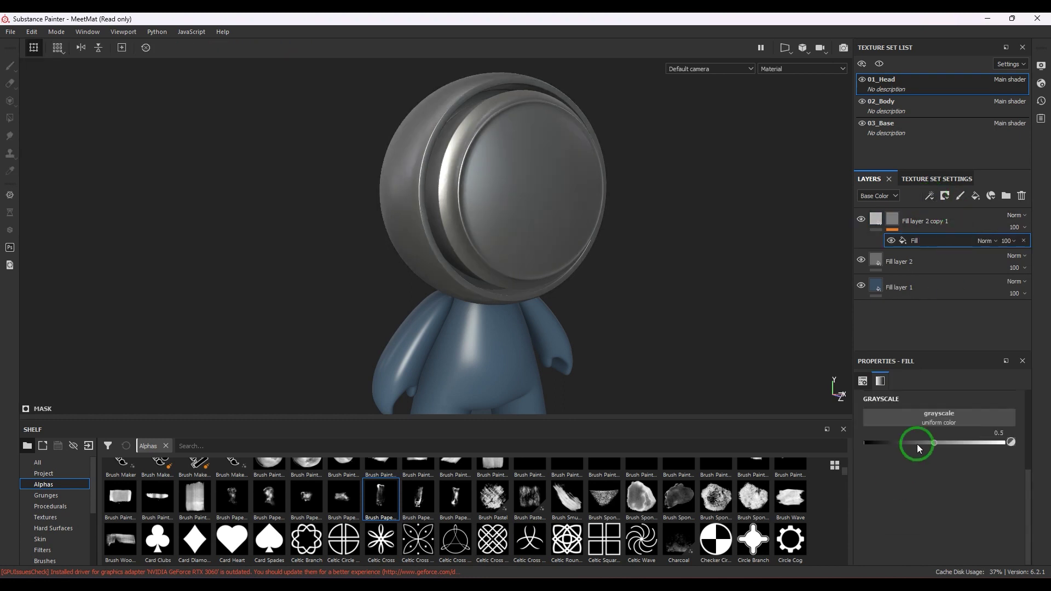
left_click(941, 417)
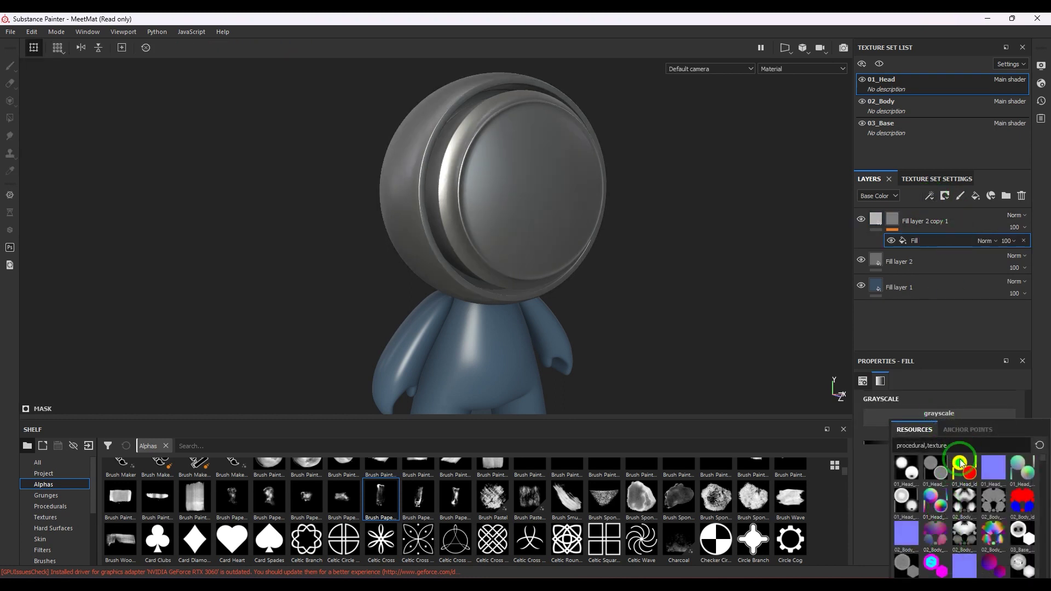
scroll(954, 528, "down", 5)
mouse_move(908, 539)
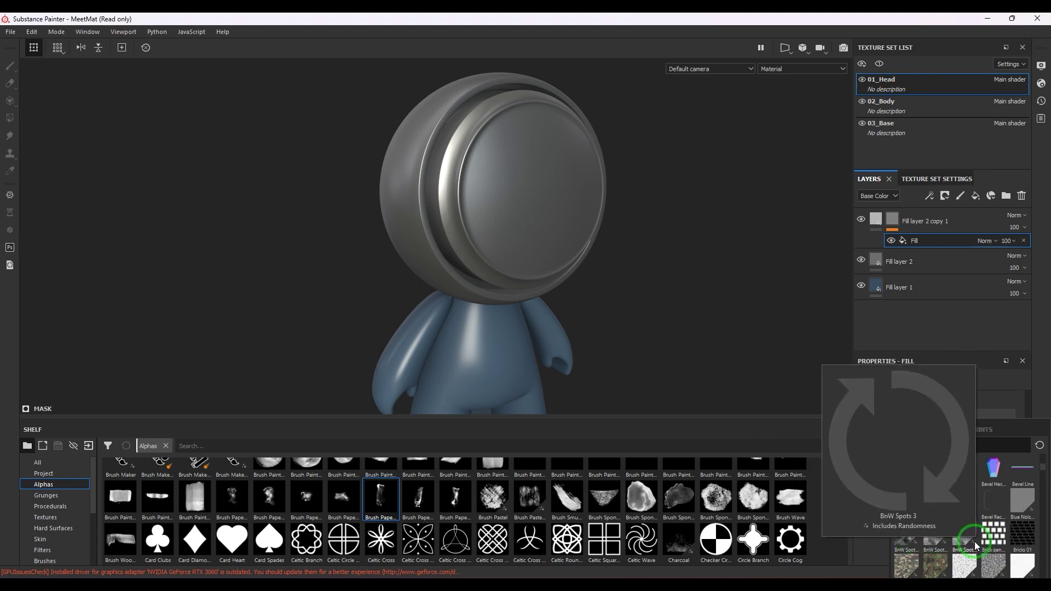
left_click(903, 543)
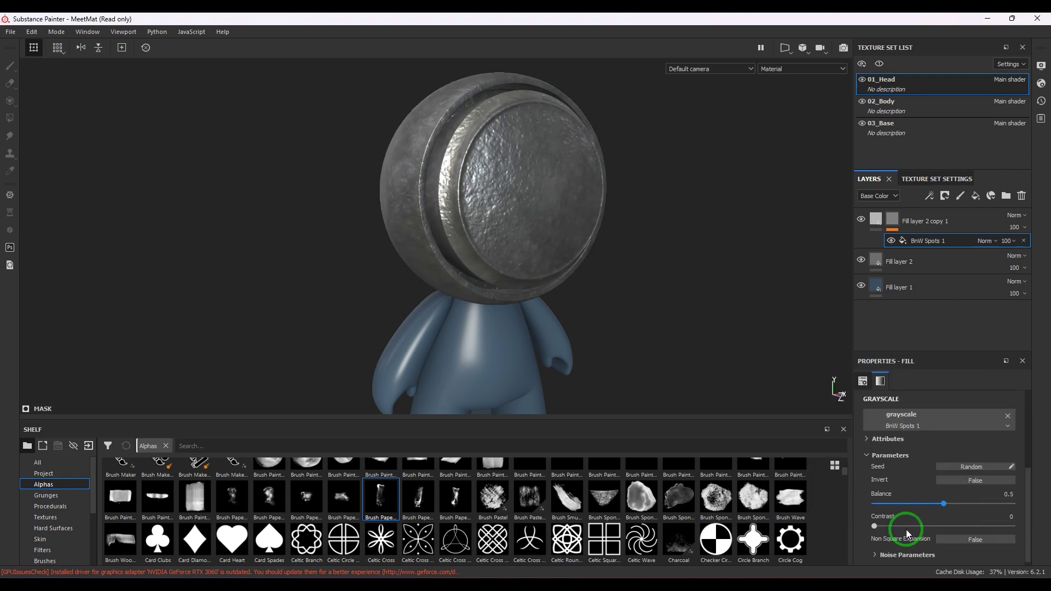
Set the UV scale of the BnW Spots 1 mask fill to 5.
scroll(920, 503, "up", 4)
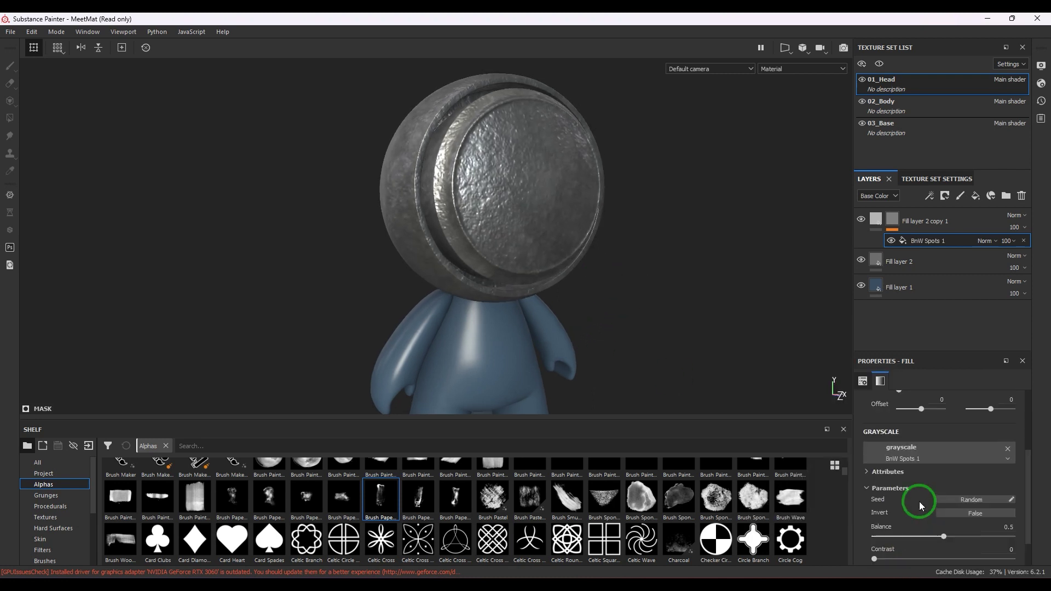
left_click(942, 427)
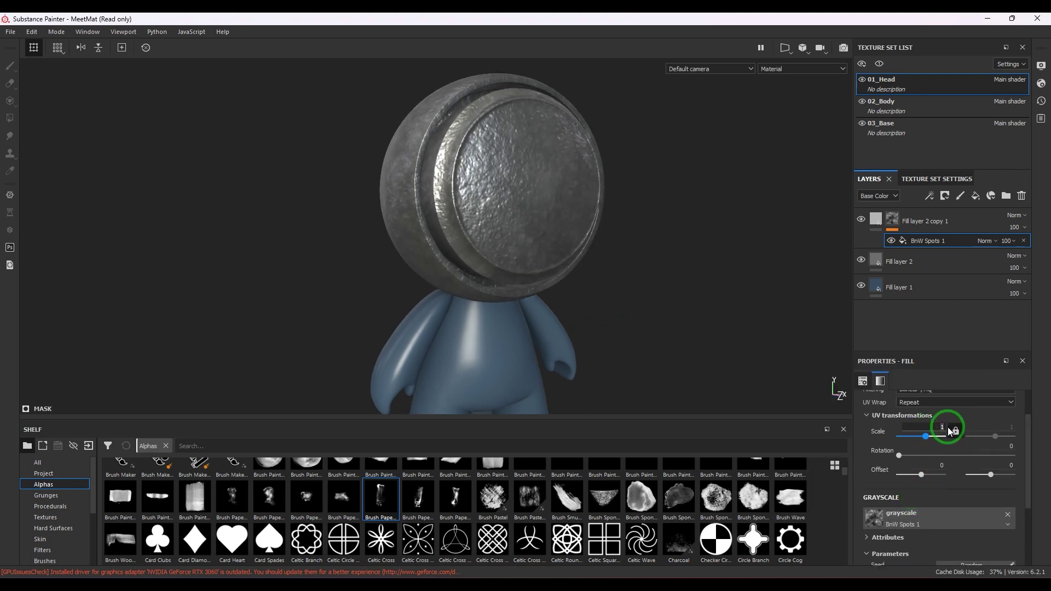
type("3")
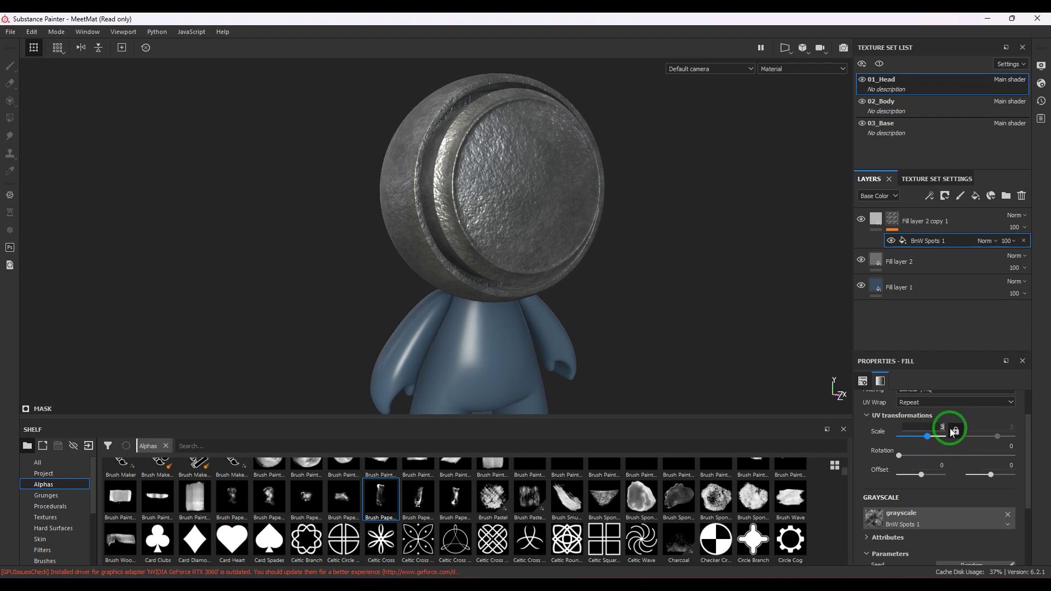
key("BackSpace")
type("5")
key("Return")
left_click_drag(516, 232, 664, 253, "alt")
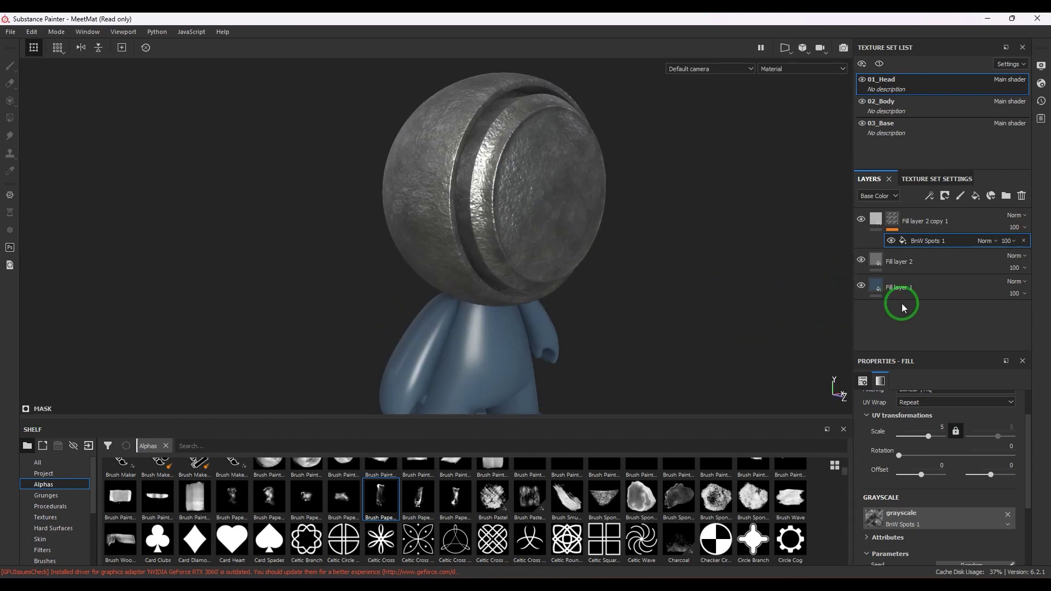
Move the blue Fill layer 1 to the top of the stack and set its Height channel blending mode to Normal.
left_click_drag(951, 290, 938, 218)
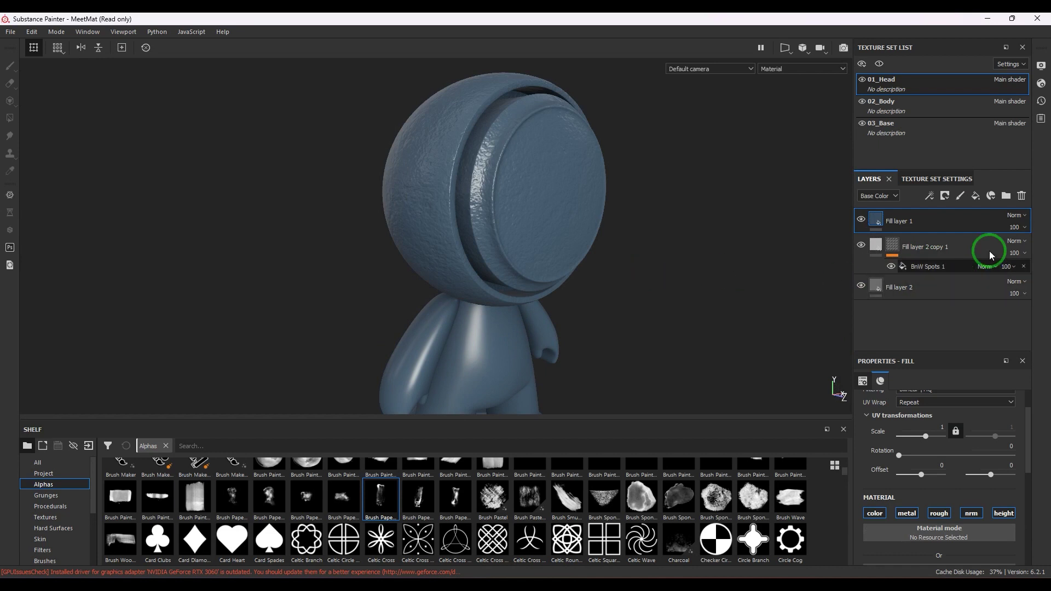
left_click(887, 195)
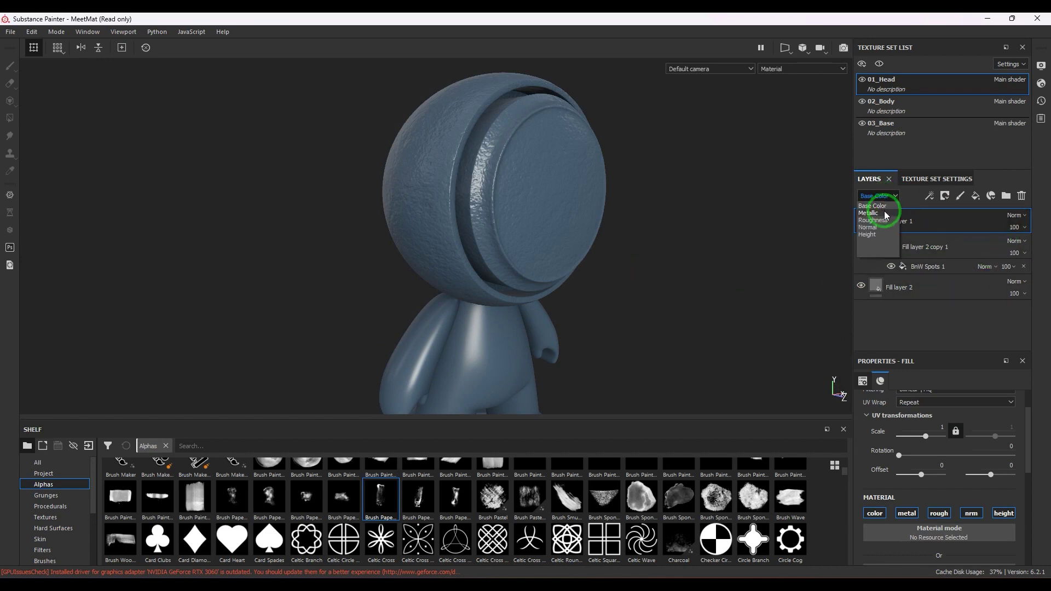
left_click(882, 238)
left_click(1012, 216)
left_click(1003, 221)
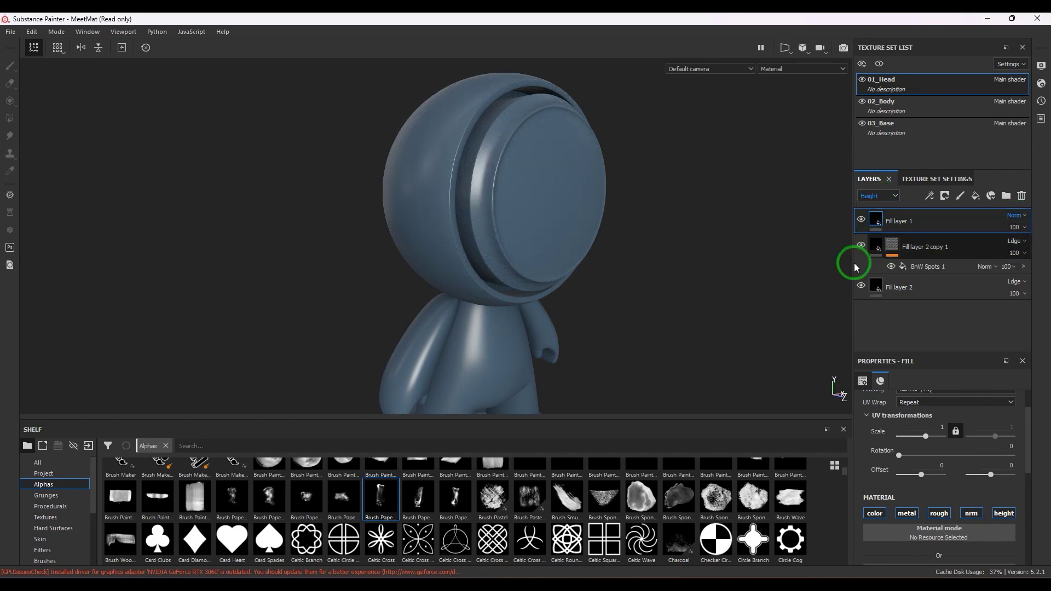
left_click_drag(616, 297, 651, 280, "alt")
left_click(878, 195)
left_click(876, 204)
Hide Fill layer 1 and set the height of Fill layer 2 copy 1 to about -0.10.
left_click_drag(548, 307, 352, 308, "alt")
left_click(861, 219)
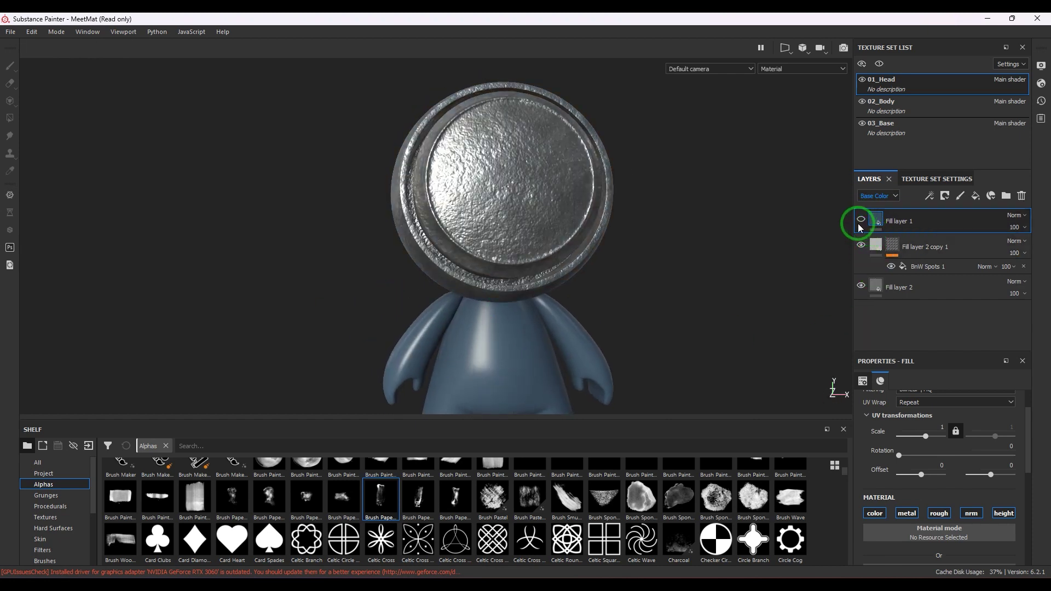
left_click(967, 249)
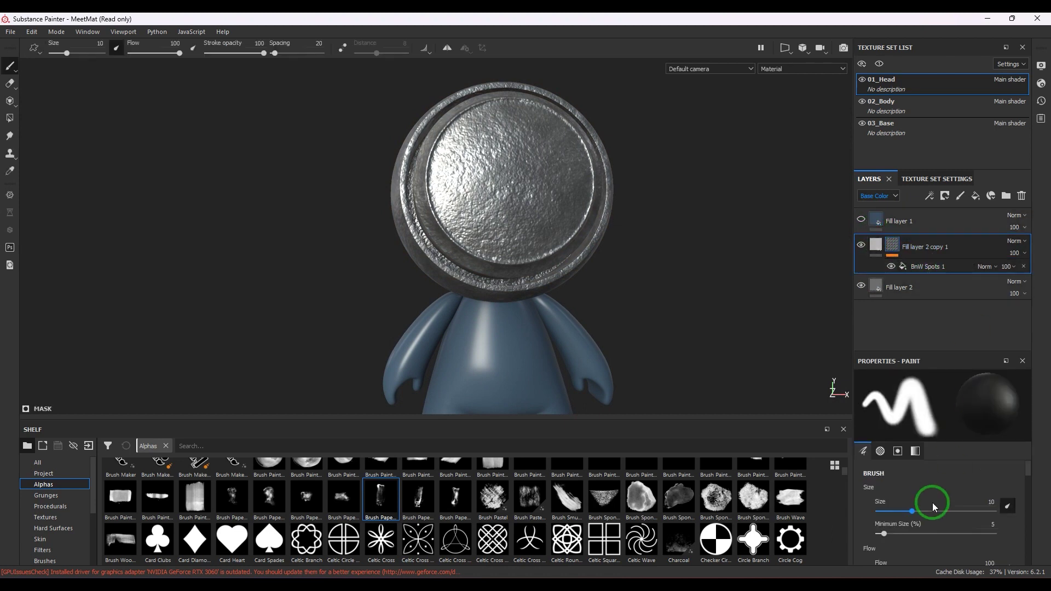
left_click(878, 195)
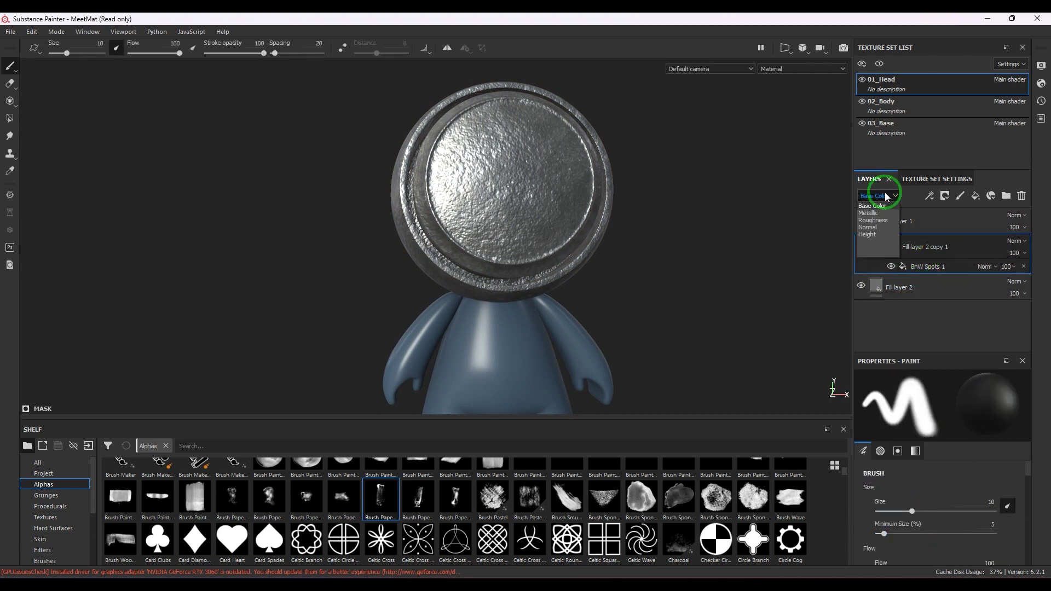
left_click(867, 234)
scroll(974, 494, "down", 3)
left_click(876, 245)
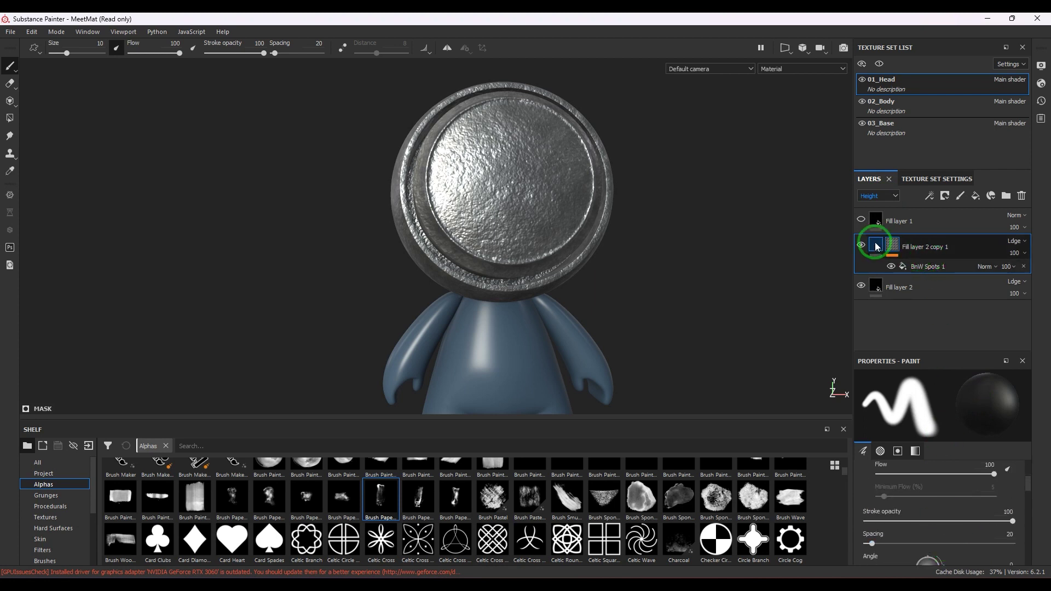
left_click(946, 510)
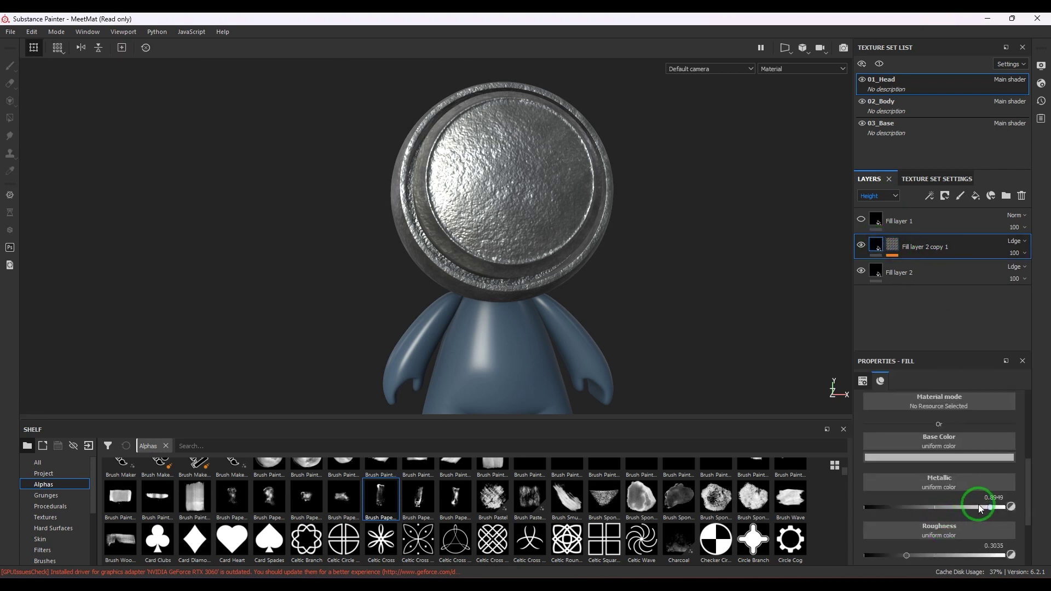
scroll(977, 504, "down", 3)
left_click(939, 546)
left_click_drag(922, 548, 928, 551)
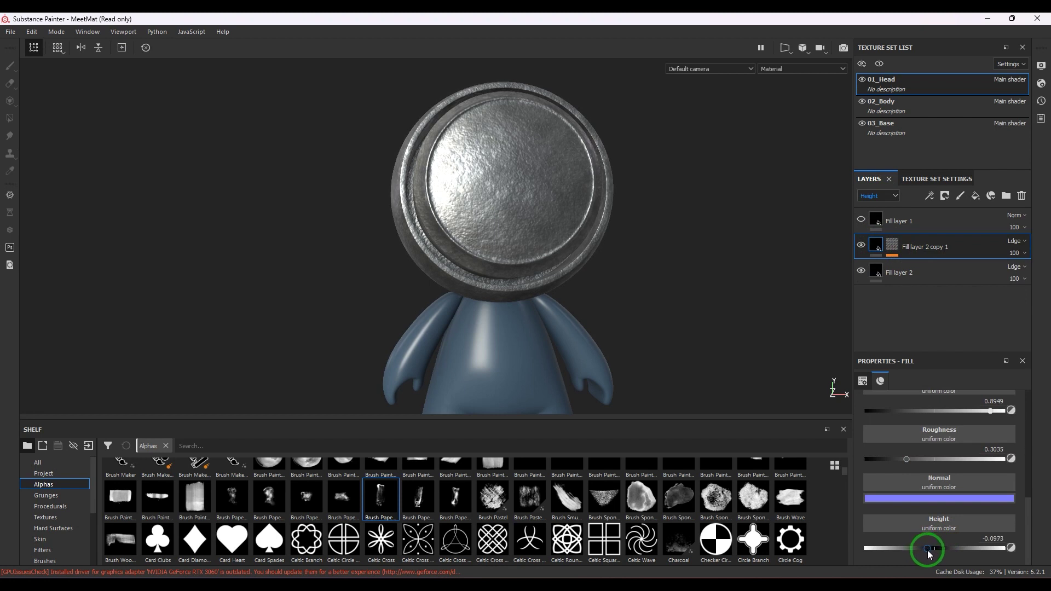
Switch the layer stack back to the Base Color channel and show Fill layer 1 again.
left_click(878, 195)
left_click(863, 213)
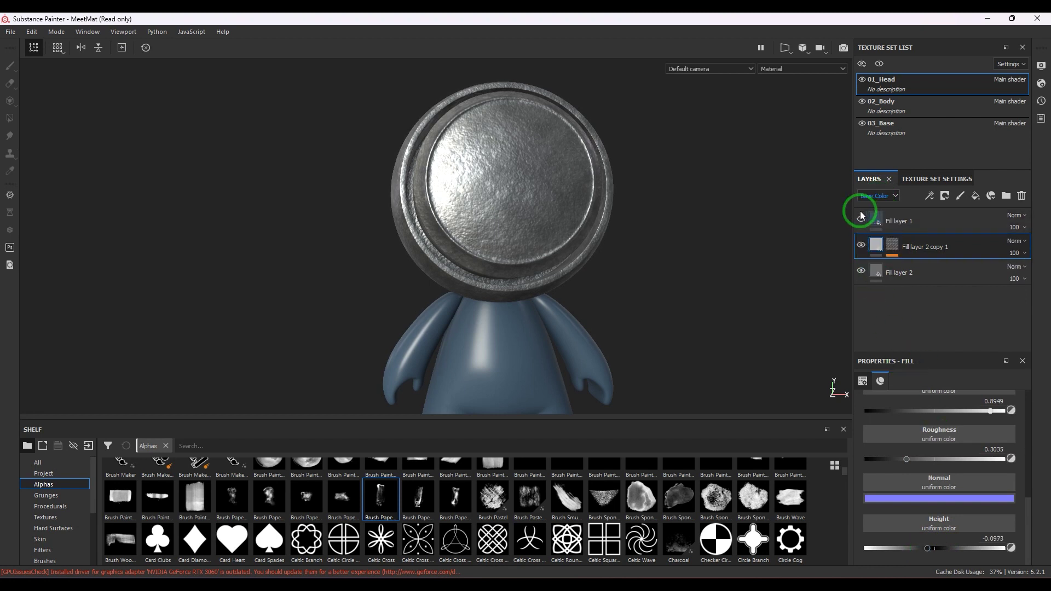
left_click(861, 219)
left_click_drag(476, 262, 646, 301, "alt")
Add a white mask to Fill layer 1 and add an empty generator to that mask.
left_click(945, 220)
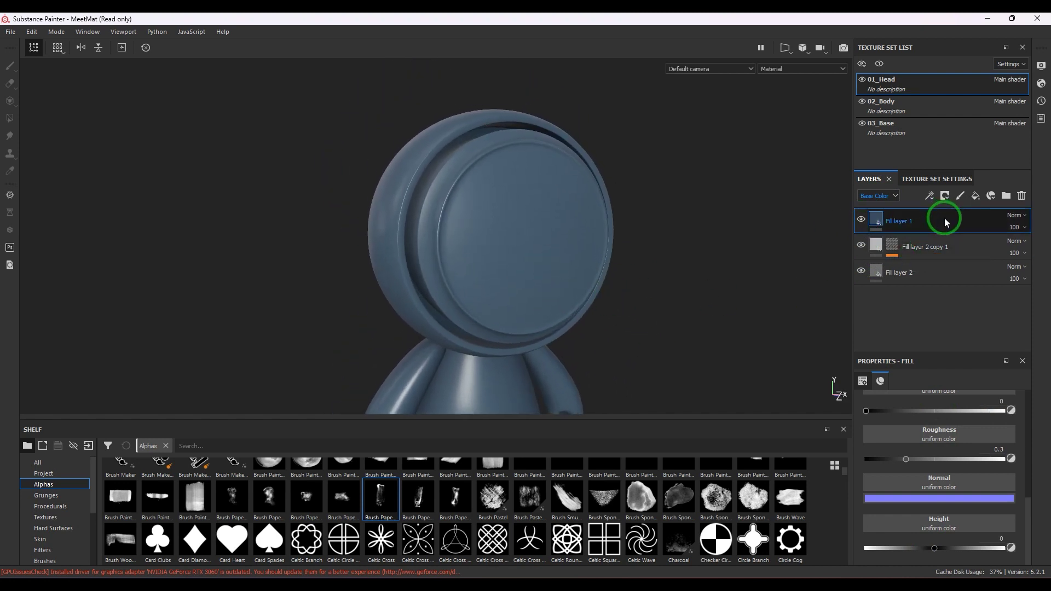
left_click(946, 196)
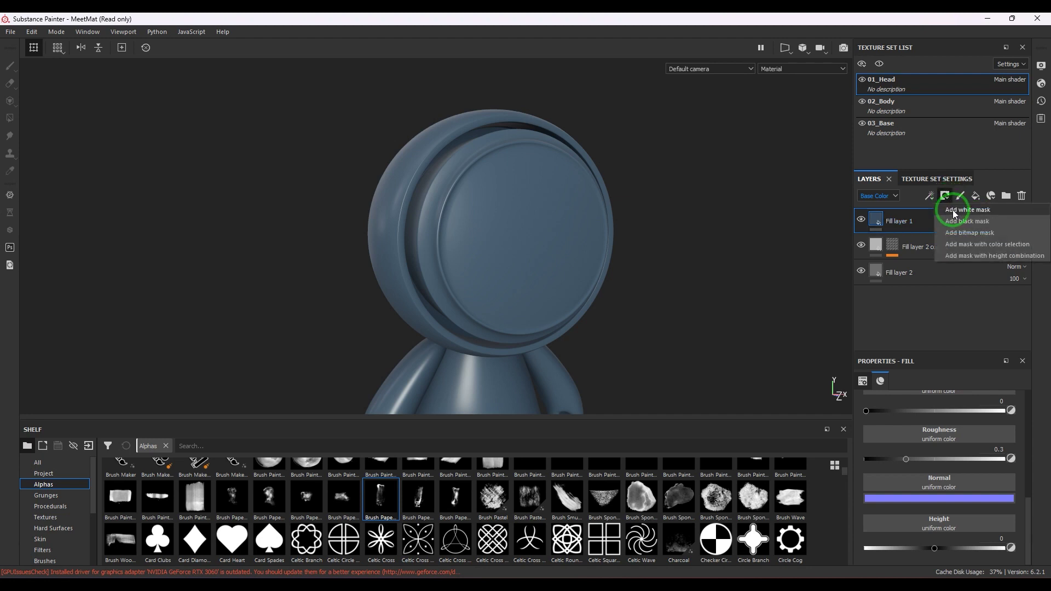
left_click(953, 209)
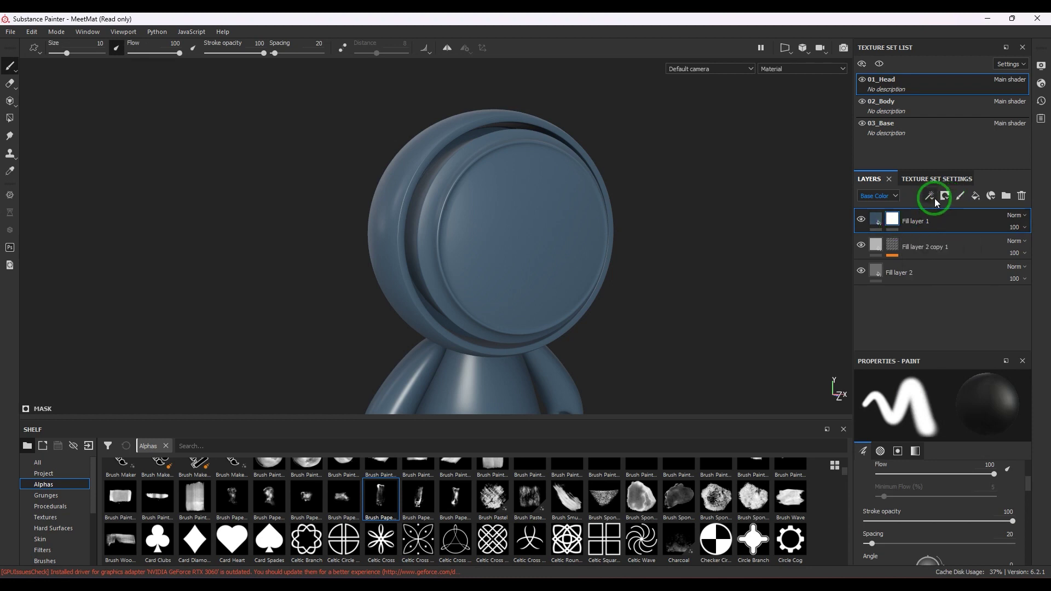
left_click(934, 199)
left_click(947, 213)
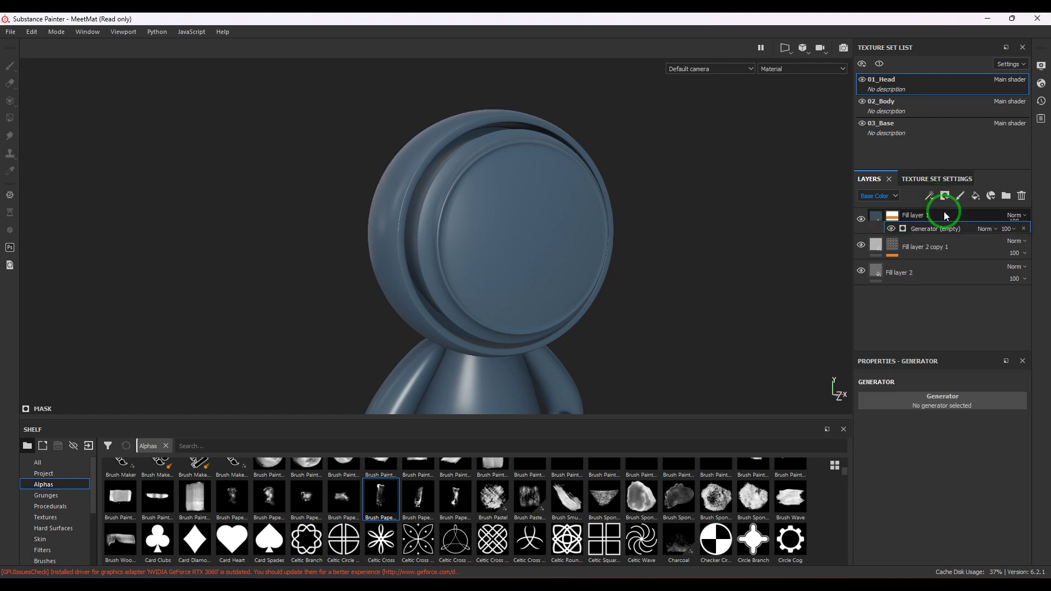
Load the Mask Builder - Legacy generator into the empty generator on Fill layer 1's mask.
left_click(933, 400)
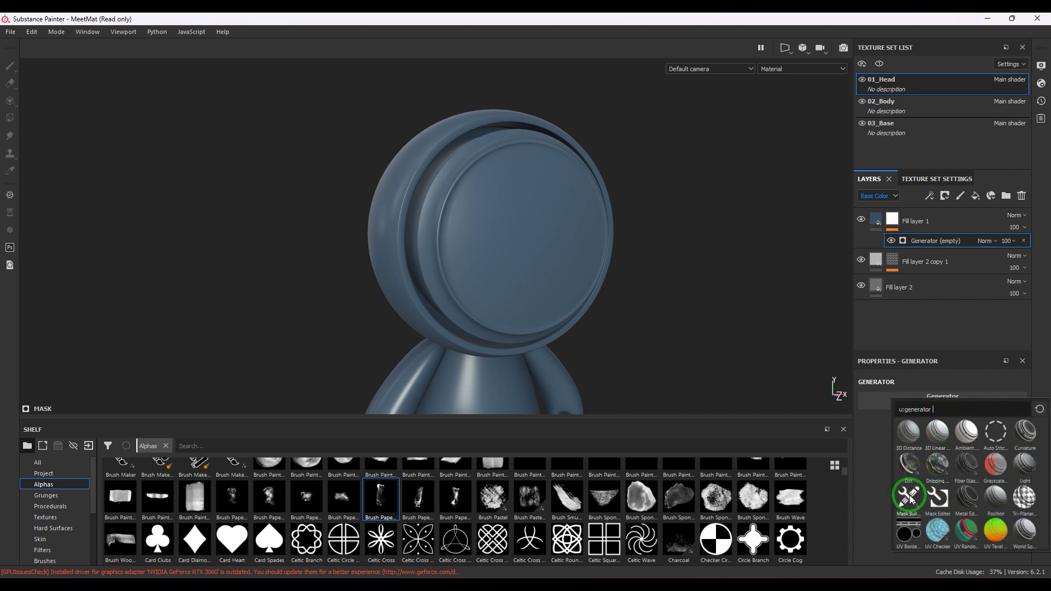
mouse_move(910, 499)
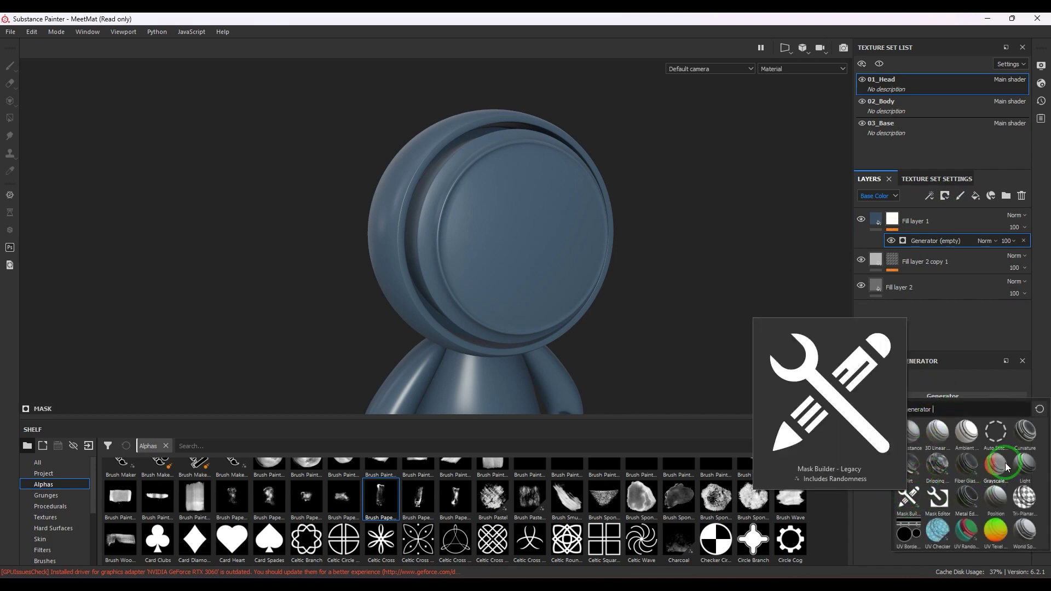
mouse_move(958, 450)
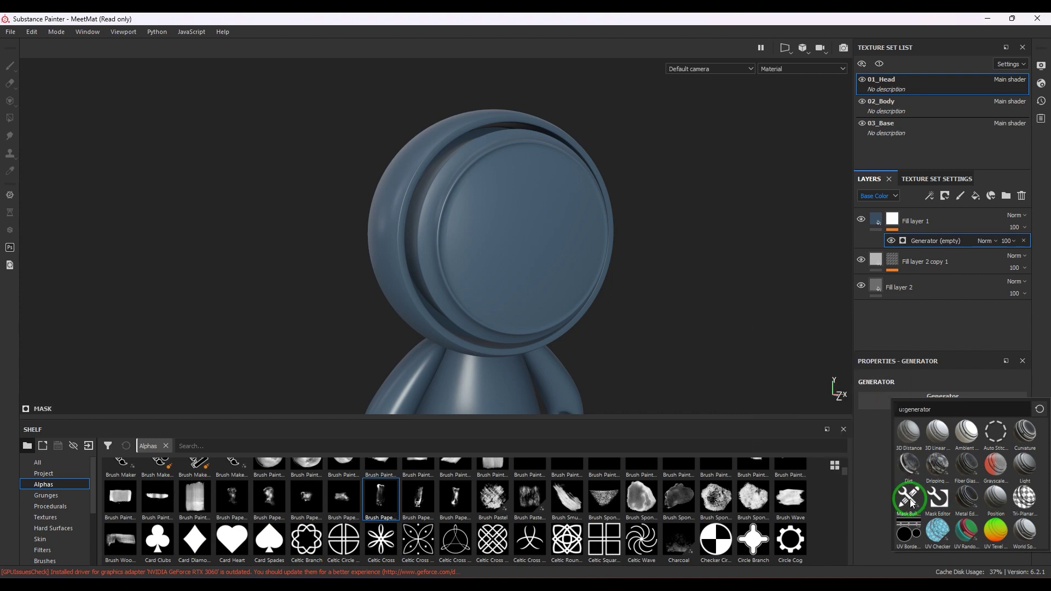
left_click(910, 499)
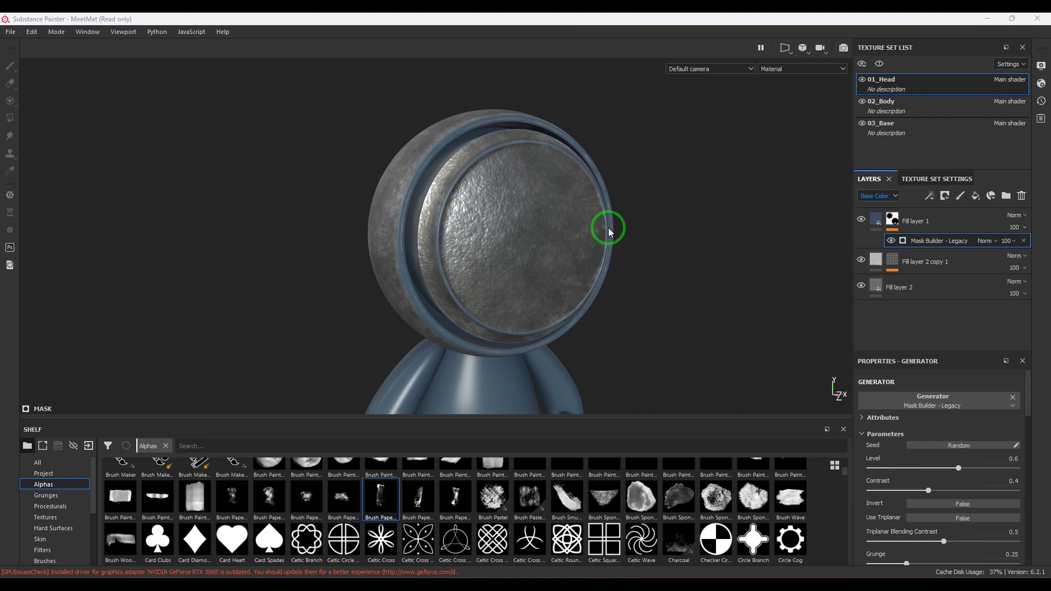
left_click_drag(452, 285, 603, 284, "alt")
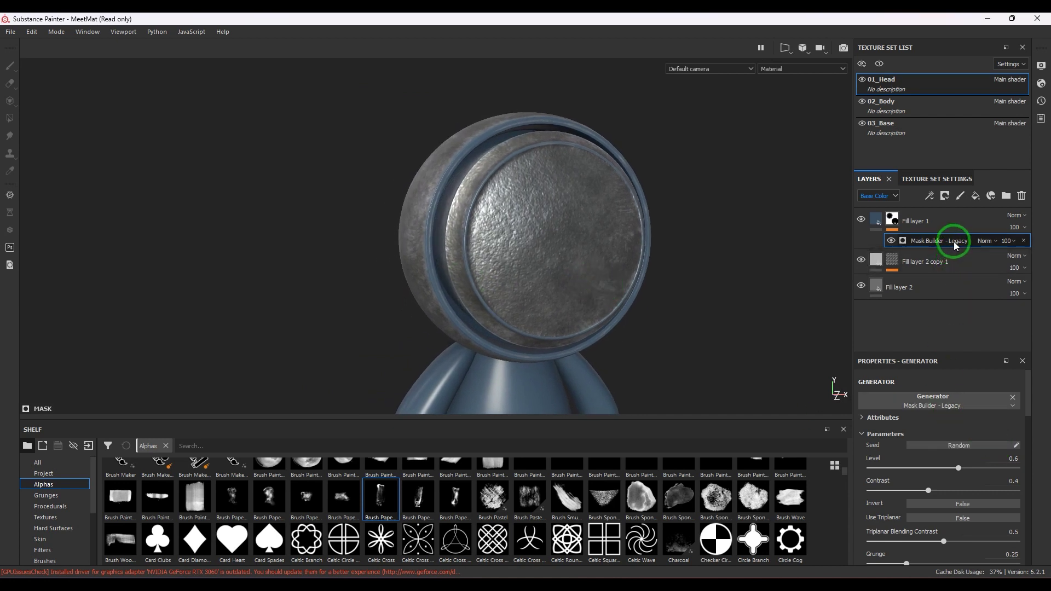
Randomize the Mask Builder generator's seed several times to vary the wear pattern.
scroll(951, 483, "down", 1)
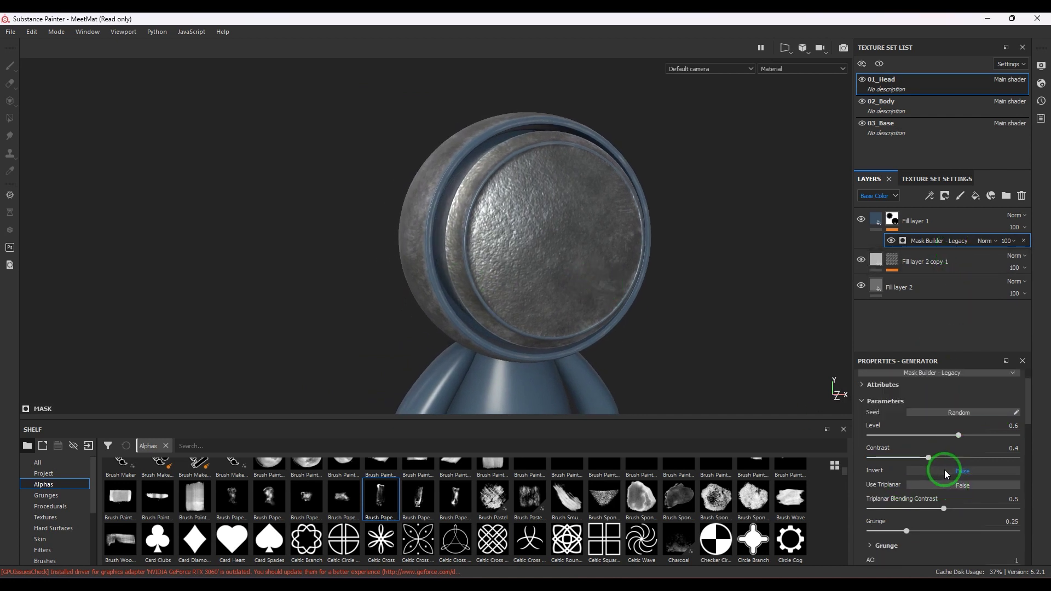
left_click(946, 412)
left_click(945, 412)
left_click(946, 411)
left_click(946, 411)
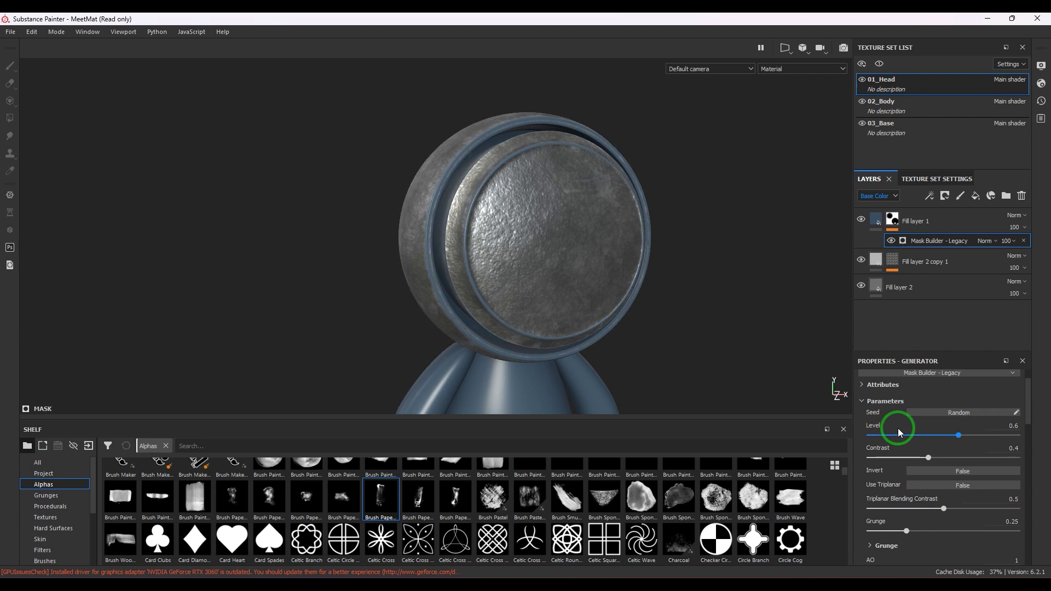
Change the base color of Fill layer 1 to a saturated dark yellow.
left_click(876, 219)
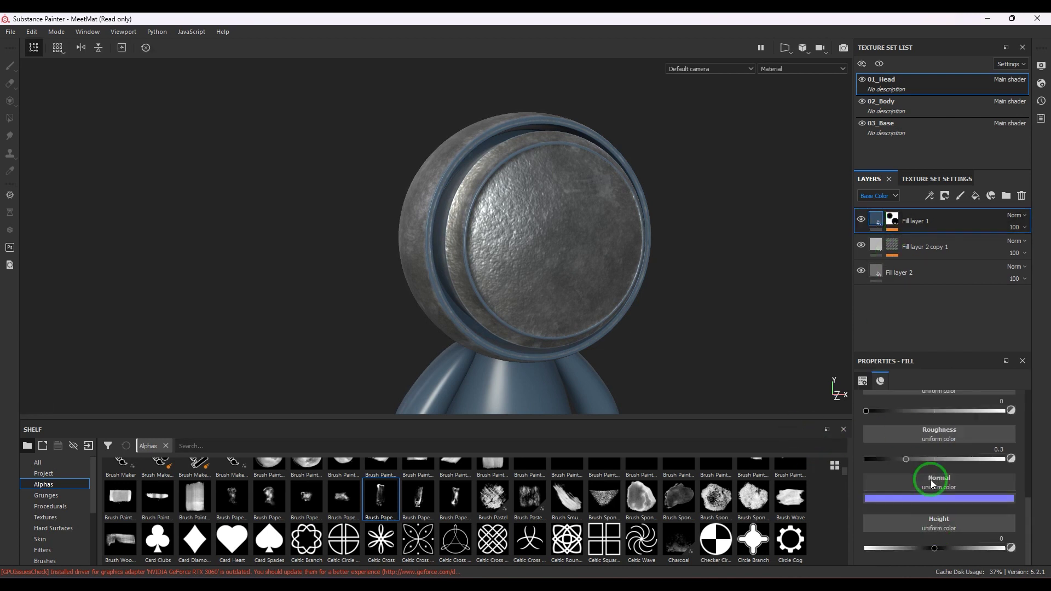
scroll(931, 484, "down", 1)
left_click(930, 460)
left_click(981, 507)
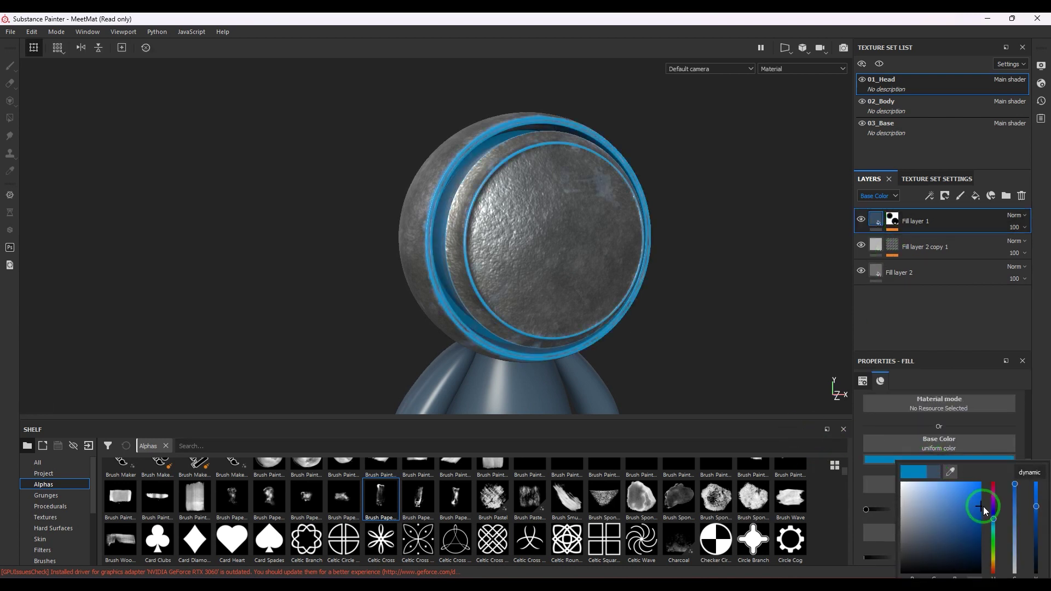
left_click(994, 556)
left_click_drag(995, 559, 995, 564)
mouse_move(504, 319)
left_mouse_down("alt")
mouse_move(650, 326)
mouse_move(554, 307)
mouse_move(575, 336)
left_mouse_up("alt")
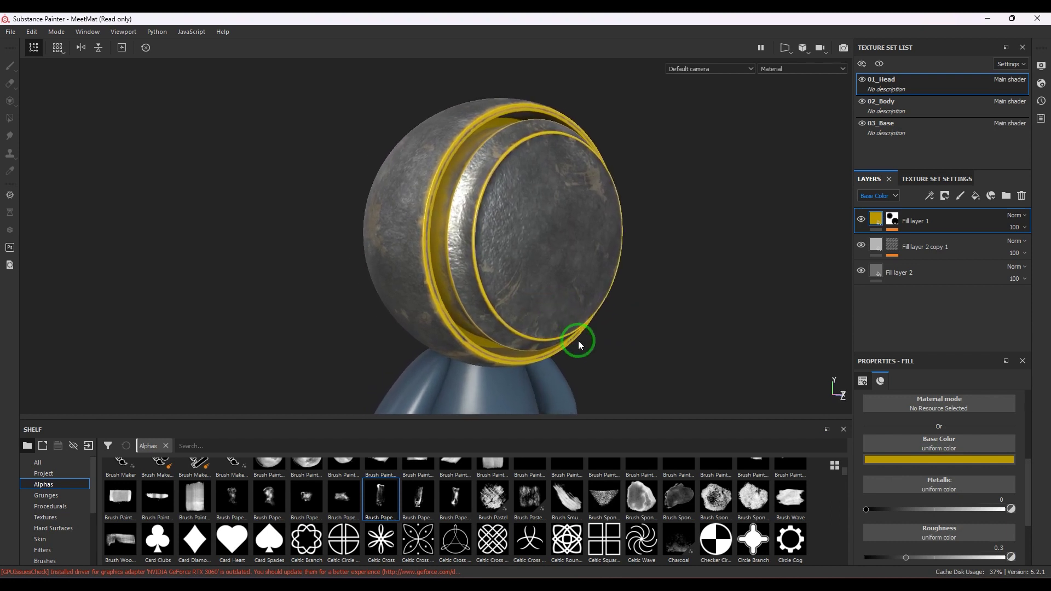
Try a higher Level on Fill layer 1's Mask Builder generator, and set the Level to 0.5.
left_click(893, 222)
left_click(937, 244)
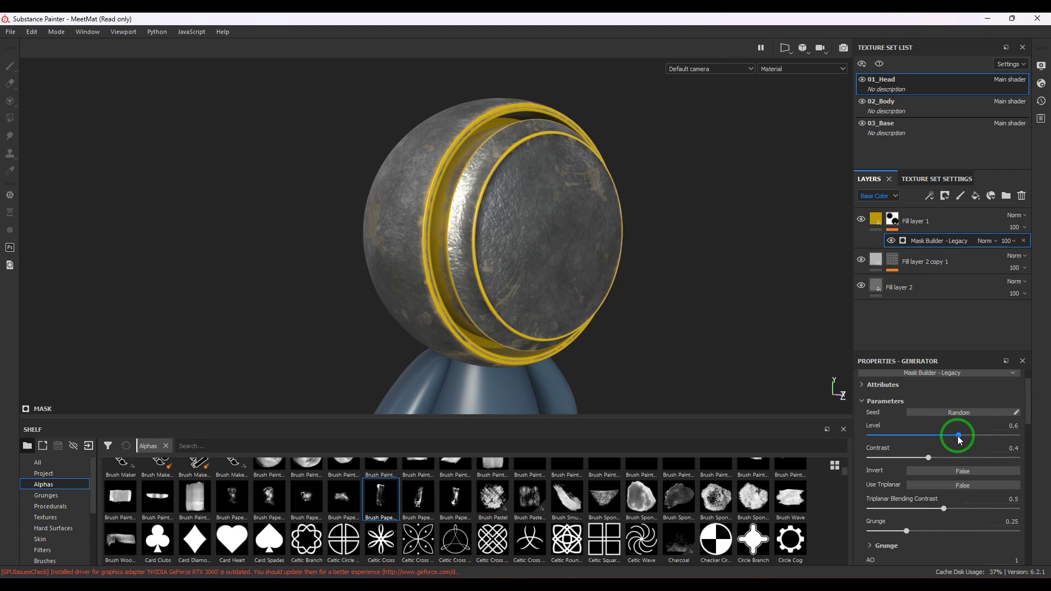
mouse_move(958, 436)
left_mouse_down()
mouse_move(852, 432)
mouse_move(1007, 435)
mouse_move(895, 437)
mouse_move(997, 436)
mouse_move(909, 432)
mouse_move(996, 433)
mouse_move(948, 432)
mouse_move(988, 433)
mouse_move(976, 436)
left_mouse_up()
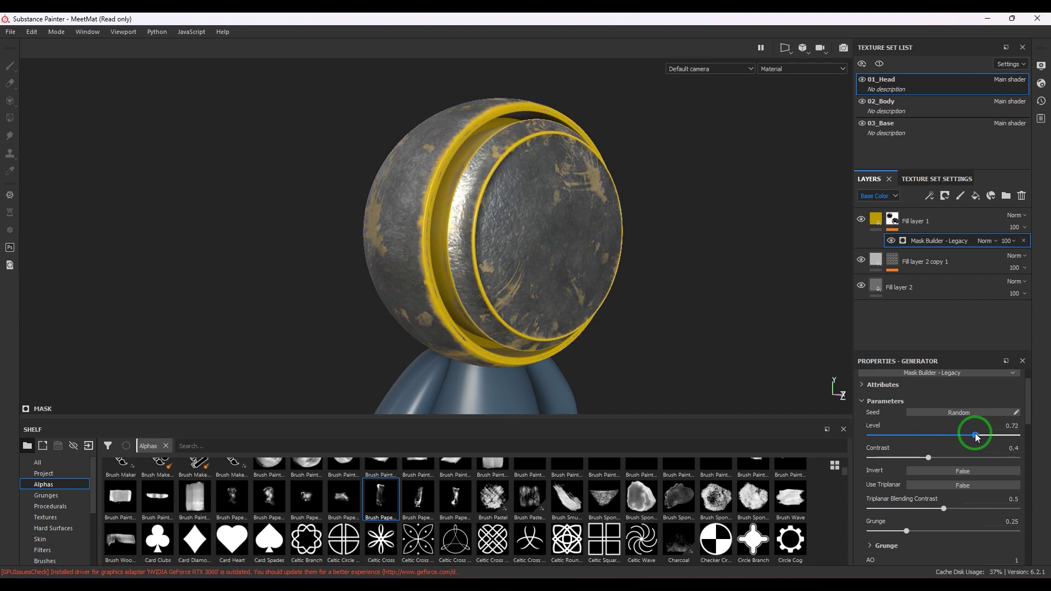
right_click(998, 426)
left_click(935, 437)
double_click(1015, 426)
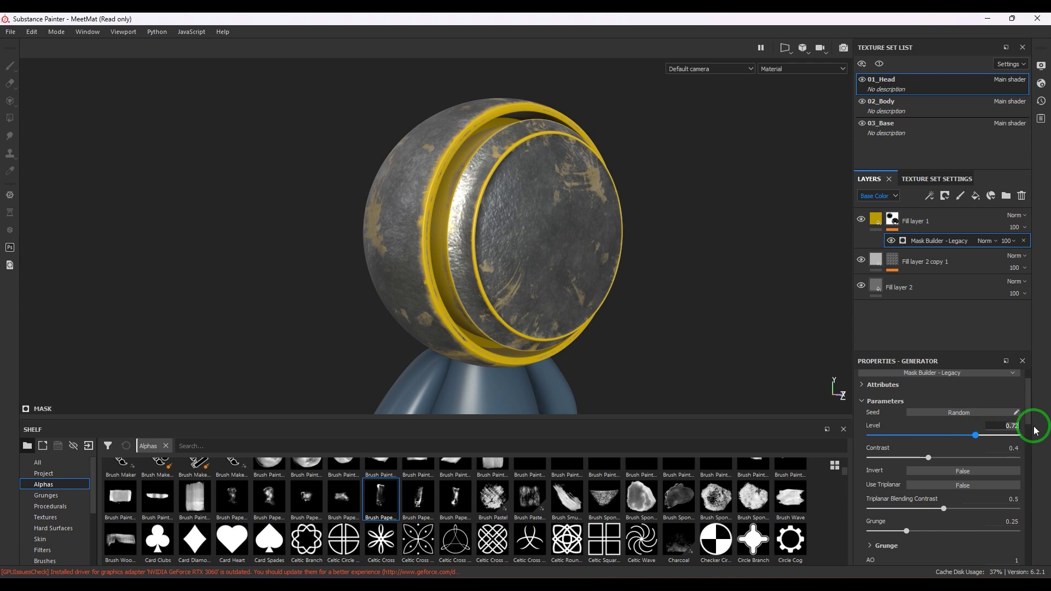
type("0.5")
key("Return")
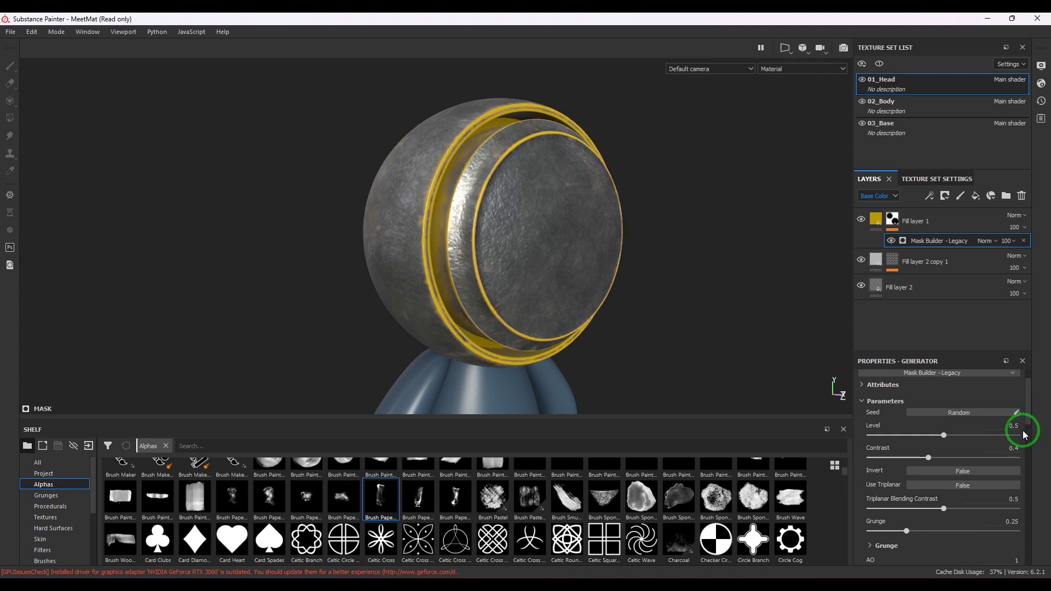
Try a lower Contrast on the Mask Builder generator, and set the Contrast to 0.5.
mouse_move(925, 457)
left_mouse_down()
mouse_move(1028, 457)
mouse_move(849, 454)
mouse_move(912, 458)
left_mouse_up()
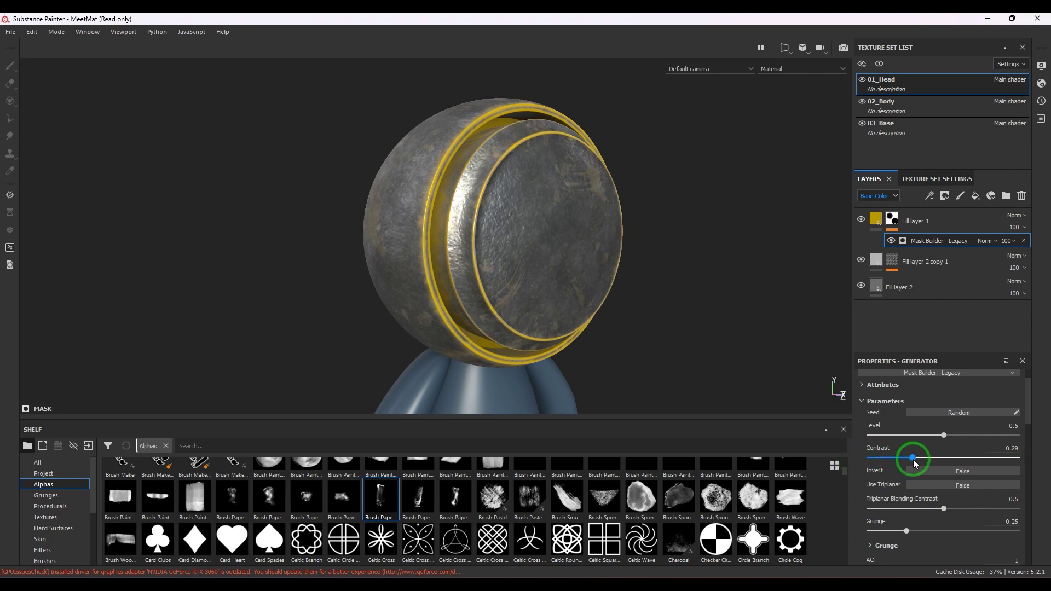
key("BackSpace")
type("5")
key("Return")
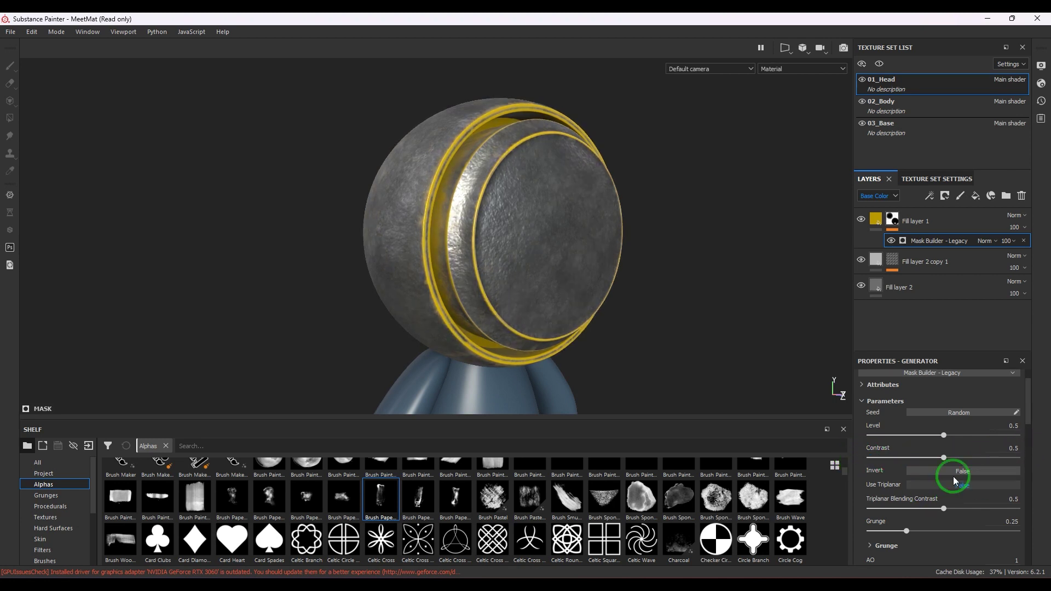
Set the Mask Builder generator's Invert option to True and toggle its Use Triplanar option.
left_click(941, 471)
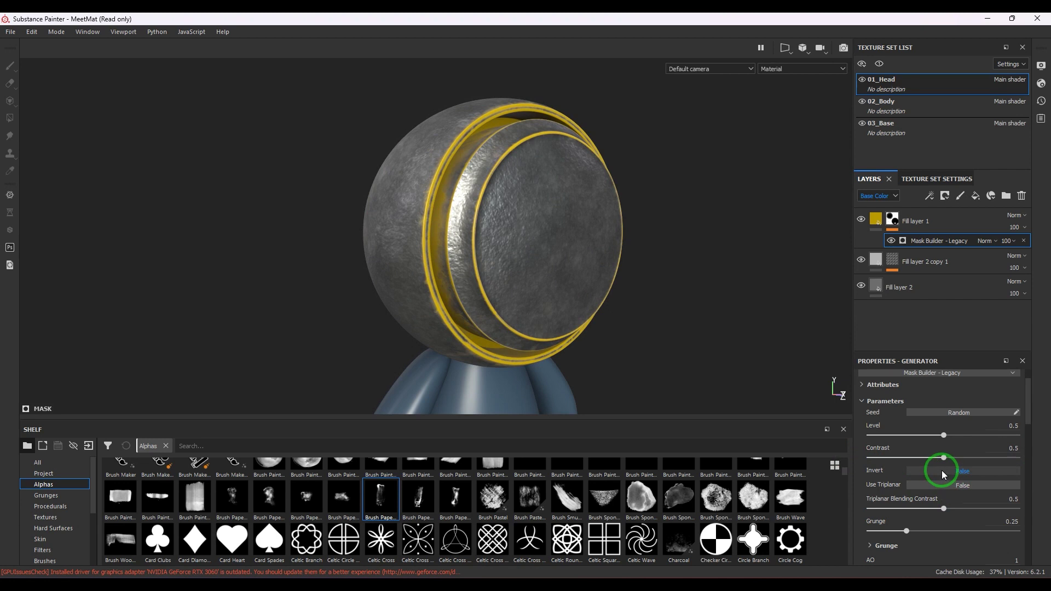
left_click(942, 471)
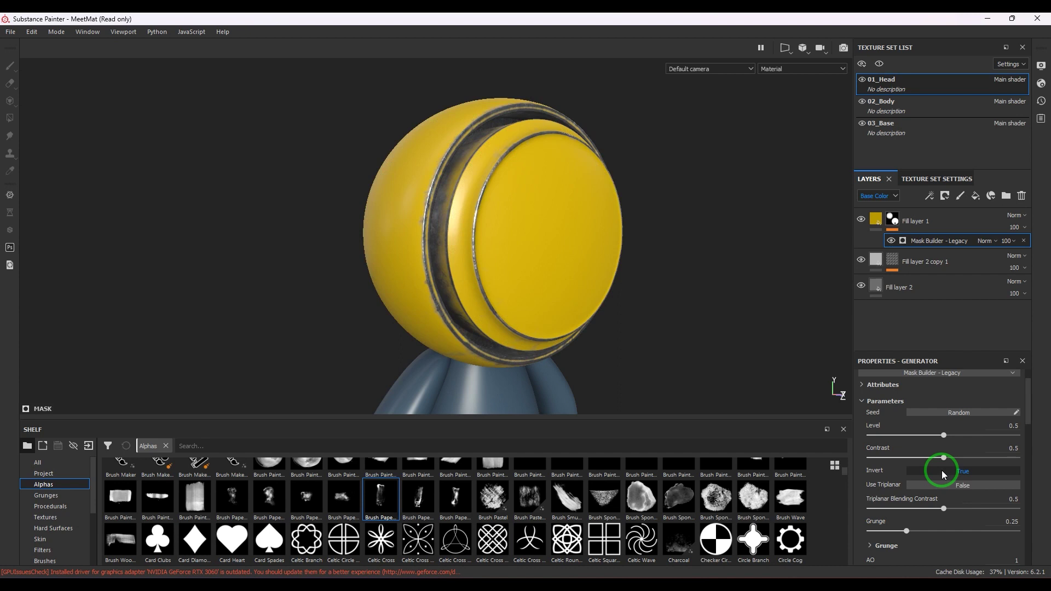
left_click_drag(537, 265, 585, 286, "alt")
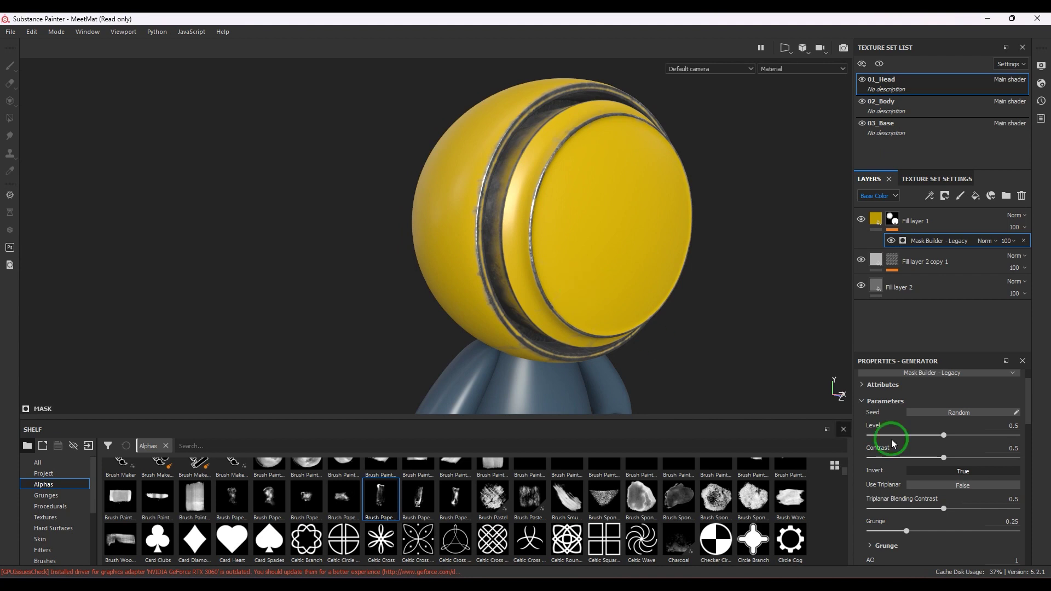
left_click(936, 487)
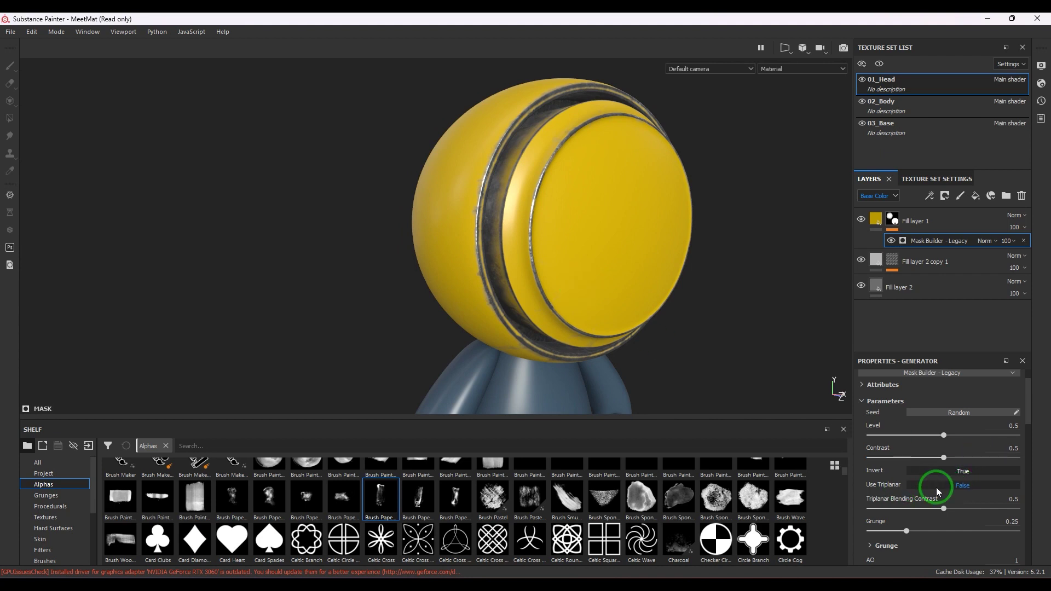
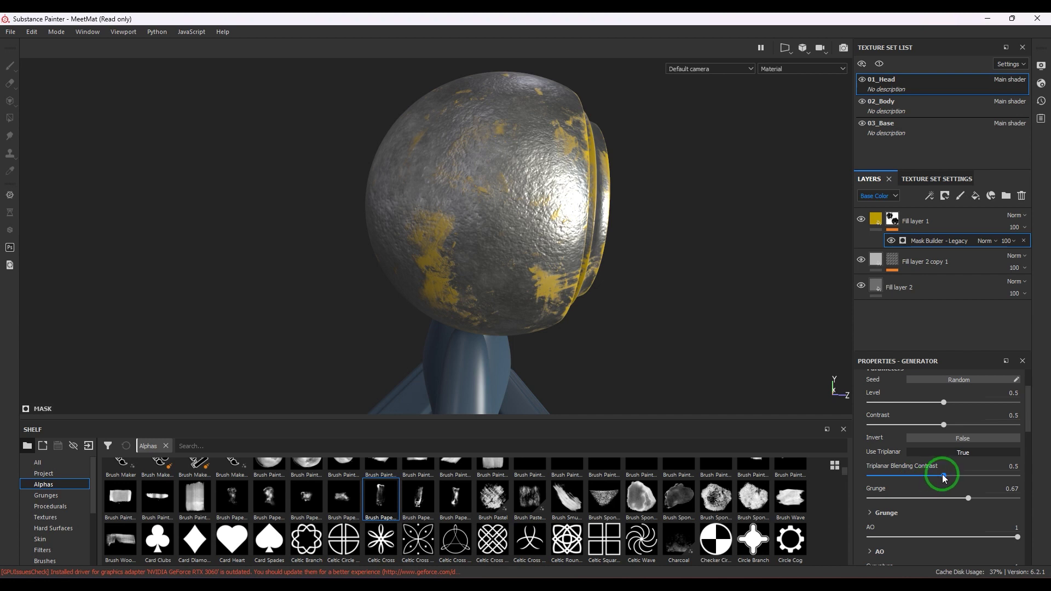
Raise the Mask Builder's Triplanar Blending Contrast to 1 and inspect the paint patches on the side of the head.
left_click_drag(943, 474, 1019, 474)
left_click_drag(659, 258, 624, 282, "alt")
right_click_drag(624, 281, 304, 219, "alt")
left_click_drag(304, 219, 667, 278, "alt")
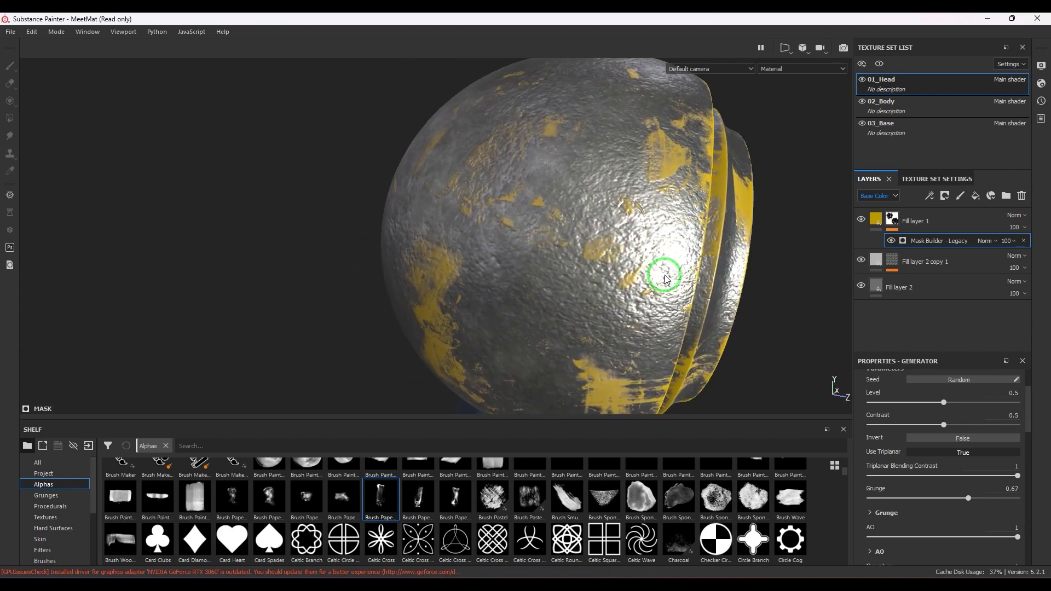
Expand the Mask Builder's Grunge settings and set the grunge Scale to 4.
left_click(869, 513)
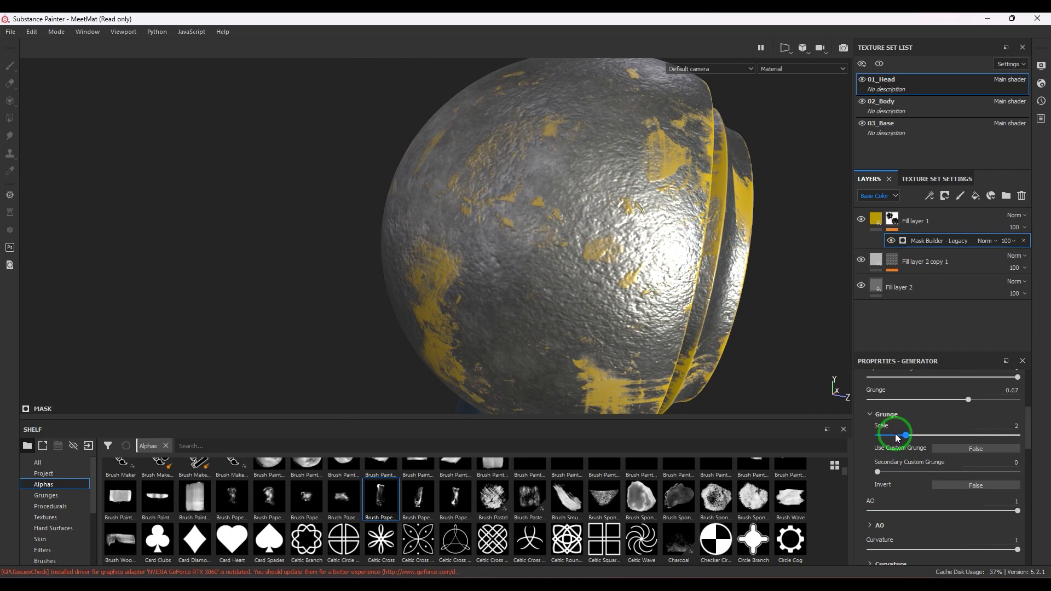
left_click_drag(898, 437, 933, 436)
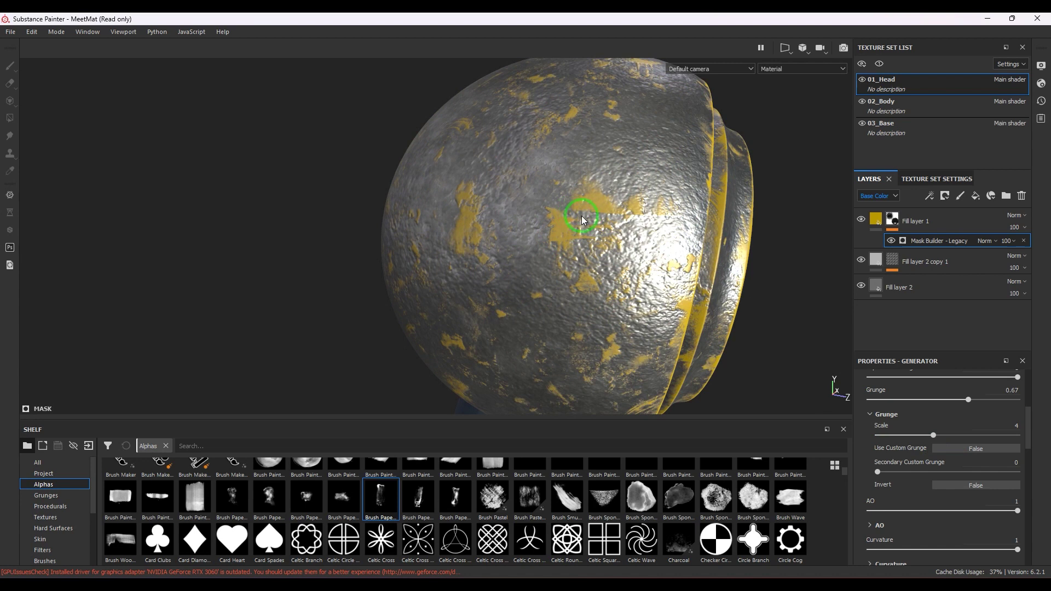
scroll(582, 228, "down", 5)
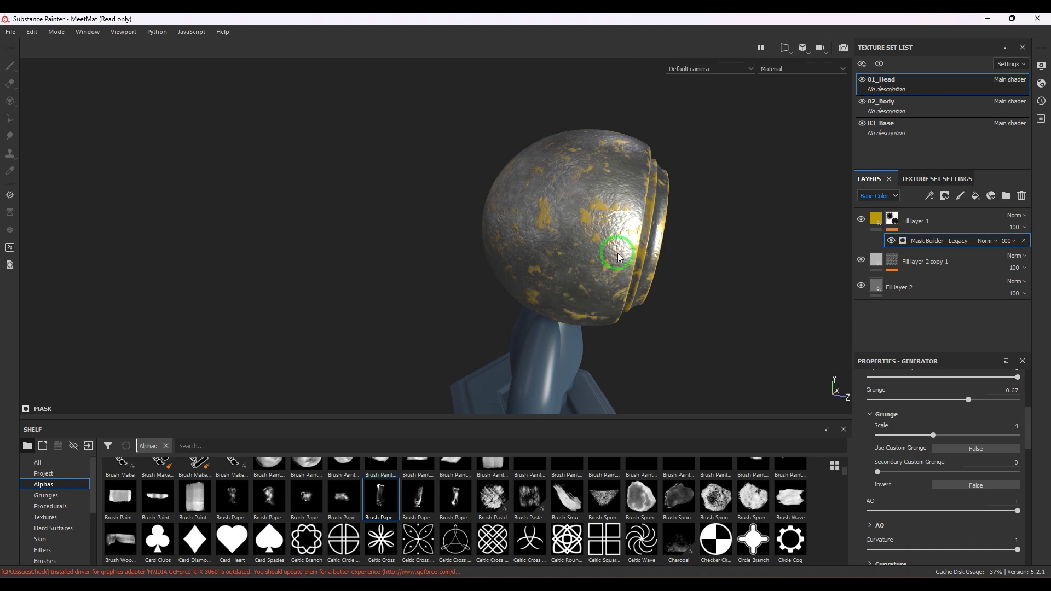
scroll(620, 256, "up", 5)
scroll(620, 256, "up", 1)
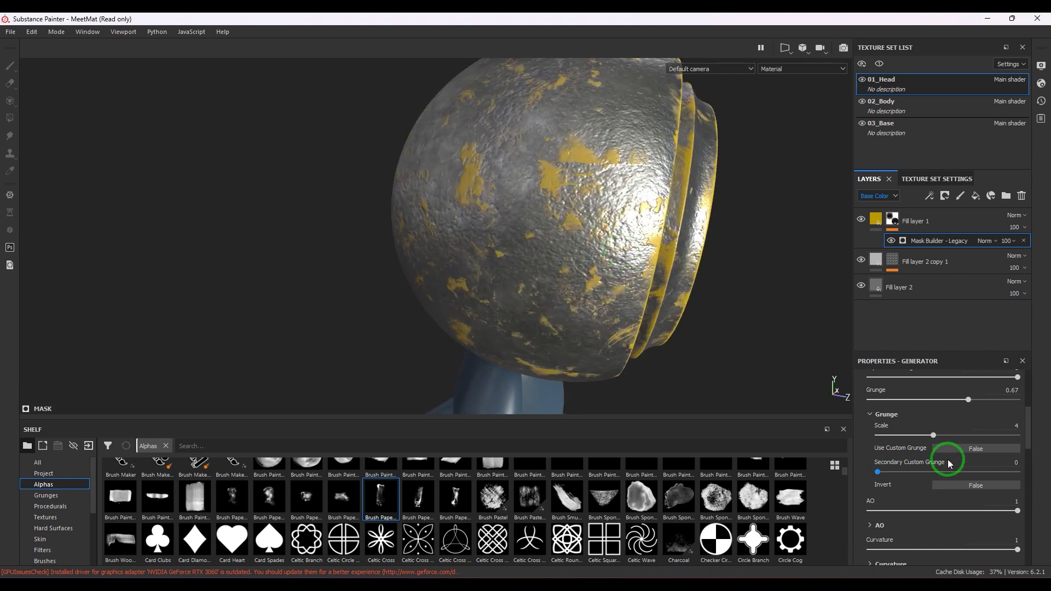
Adjust the Mask Builder generator to Contrast 0.23, Level 0.85 and Triplanar Blending Contrast 0.35.
scroll(899, 458, "up", 1)
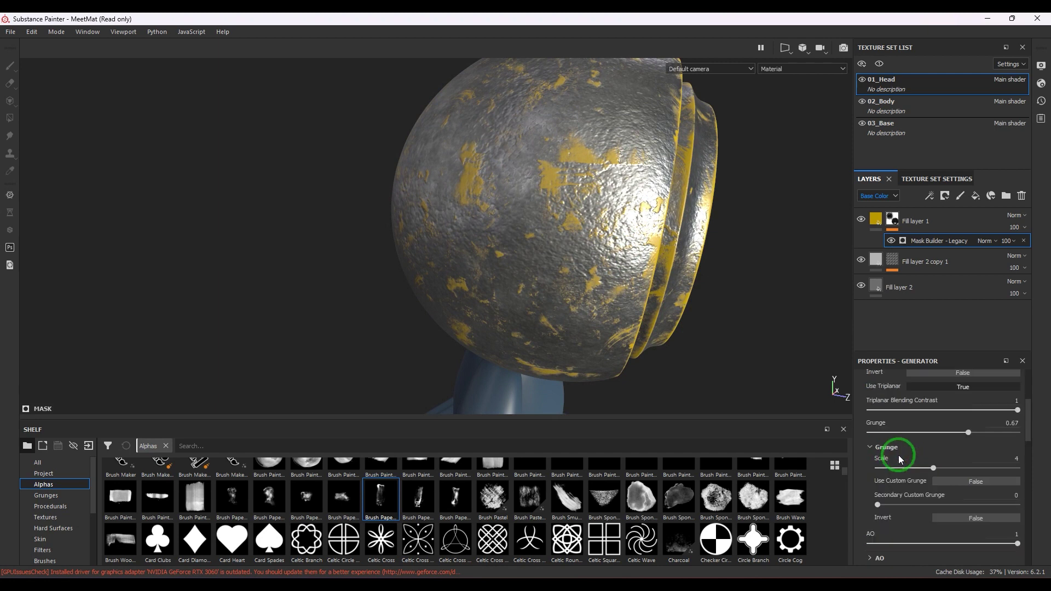
scroll(903, 451, "up", 2)
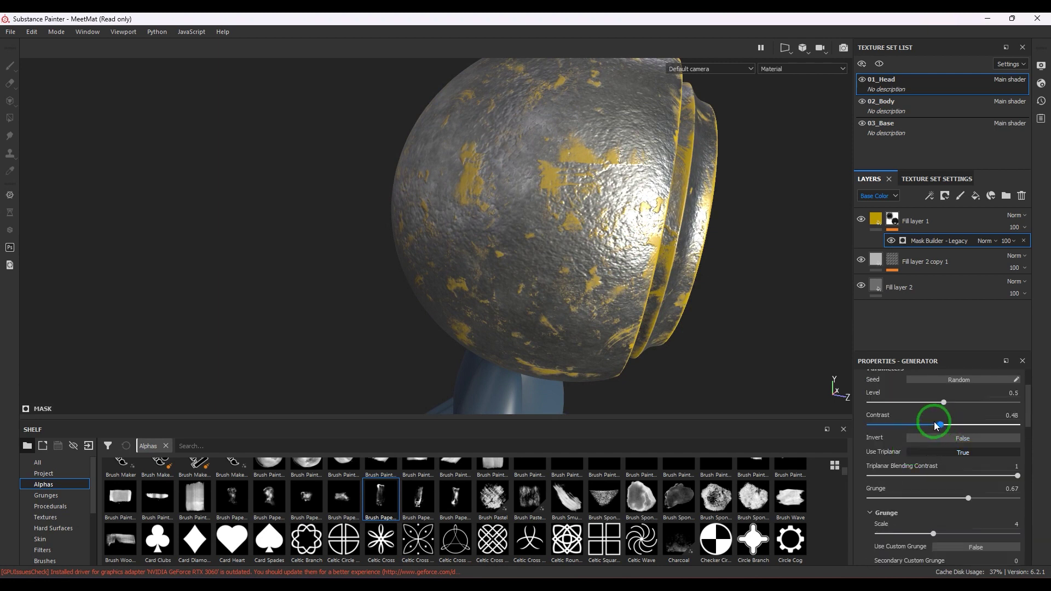
left_click_drag(908, 422, 995, 409)
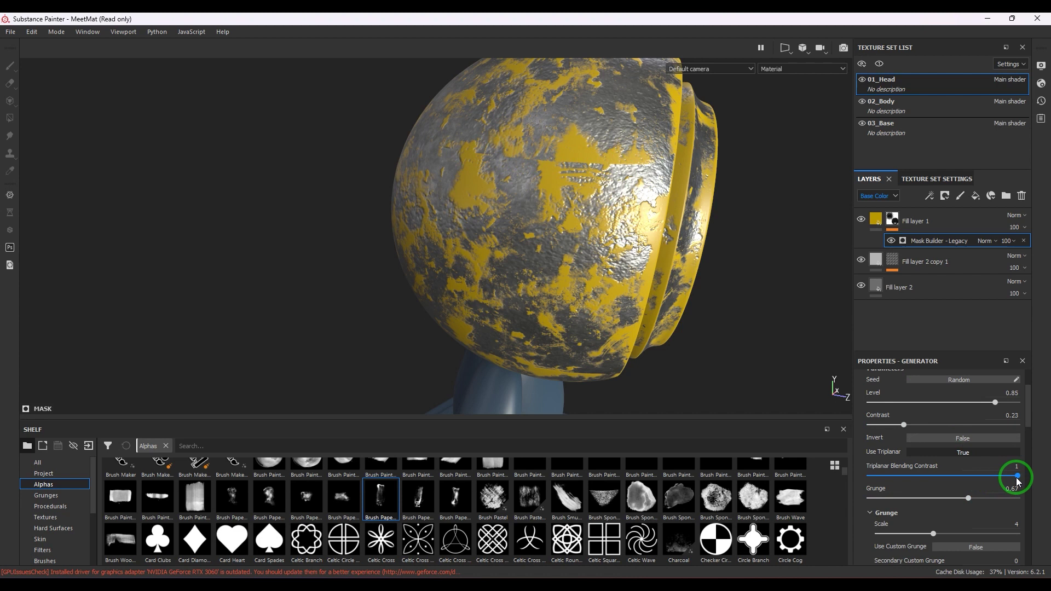
mouse_move(1018, 479)
left_mouse_down()
mouse_move(899, 474)
mouse_move(1030, 471)
left_mouse_up()
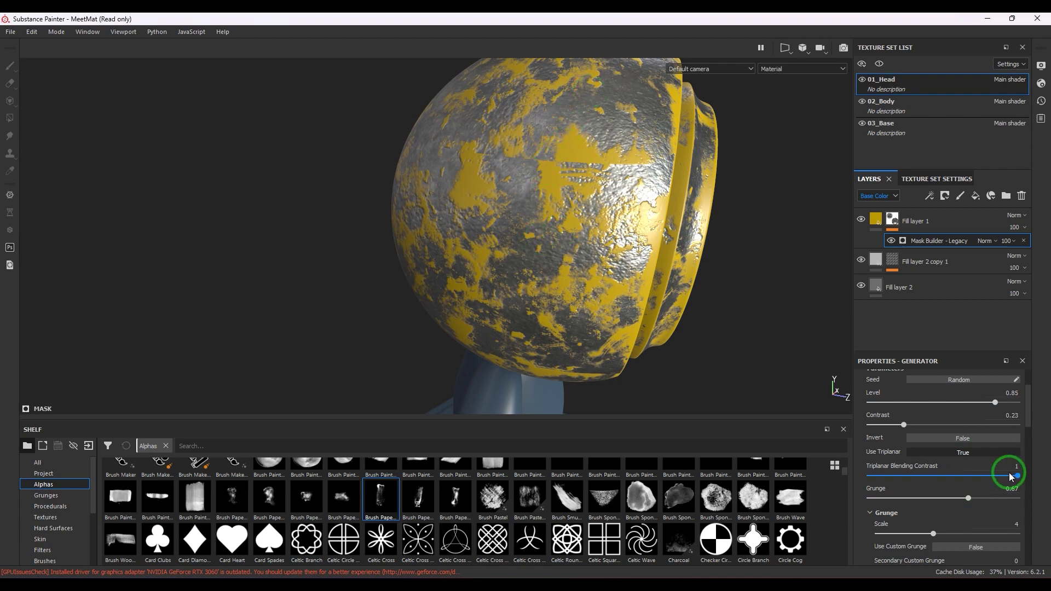
left_click_drag(1010, 474, 922, 478)
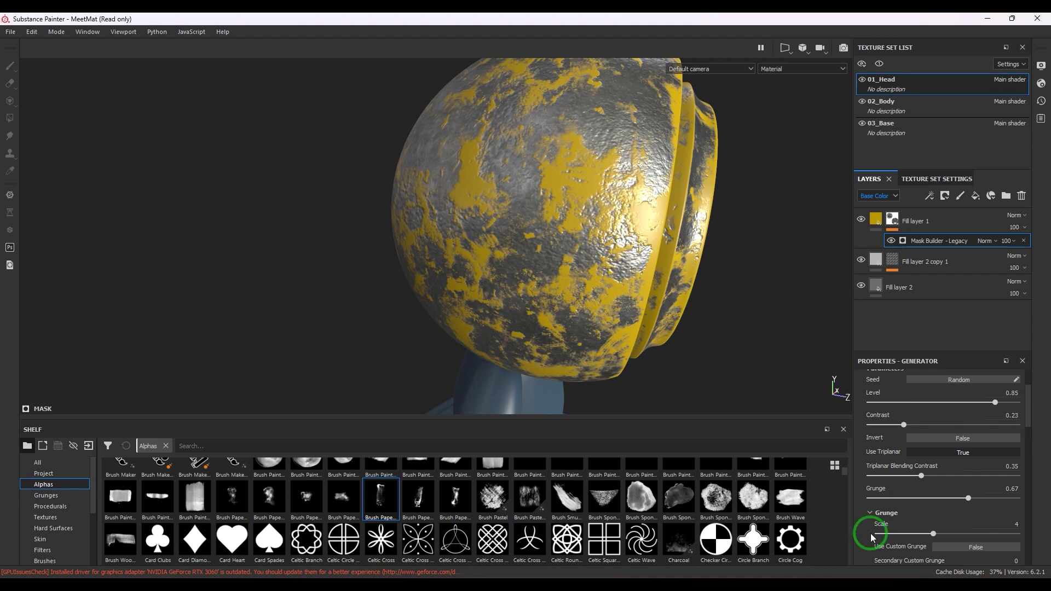
Set the Mask Builder's Grunge amount to 0.29 and its grunge Scale to 7, checking the paint wear around the head.
scroll(945, 487, "down", 2)
left_click_drag(957, 475, 912, 477)
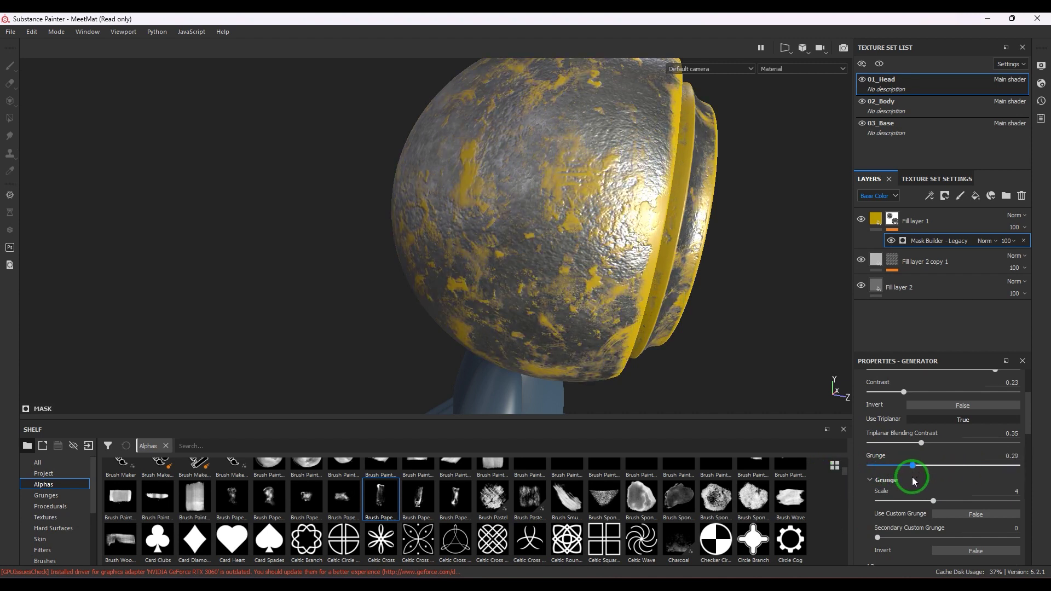
left_click_drag(737, 347, 521, 234, "alt")
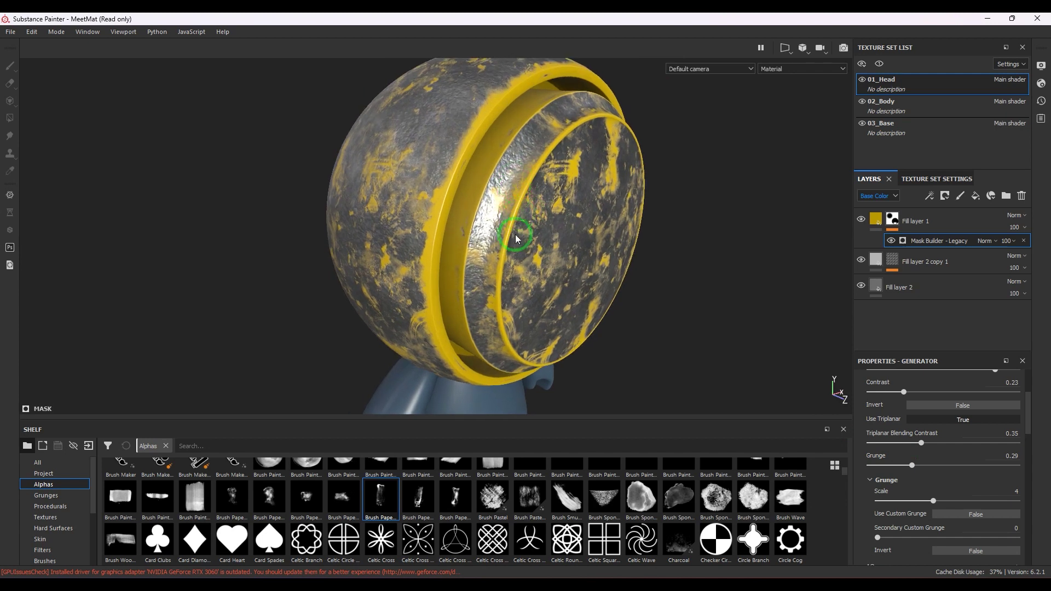
left_click_drag(460, 171, 606, 230, "alt")
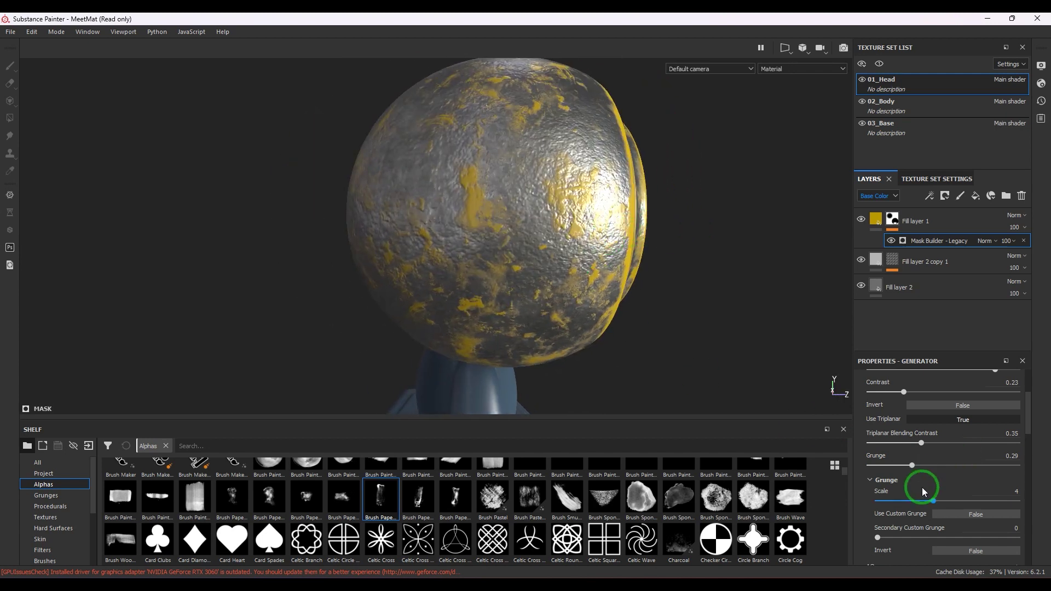
mouse_move(931, 501)
left_mouse_down()
mouse_move(885, 501)
mouse_move(1016, 505)
mouse_move(929, 501)
mouse_move(972, 500)
left_mouse_up()
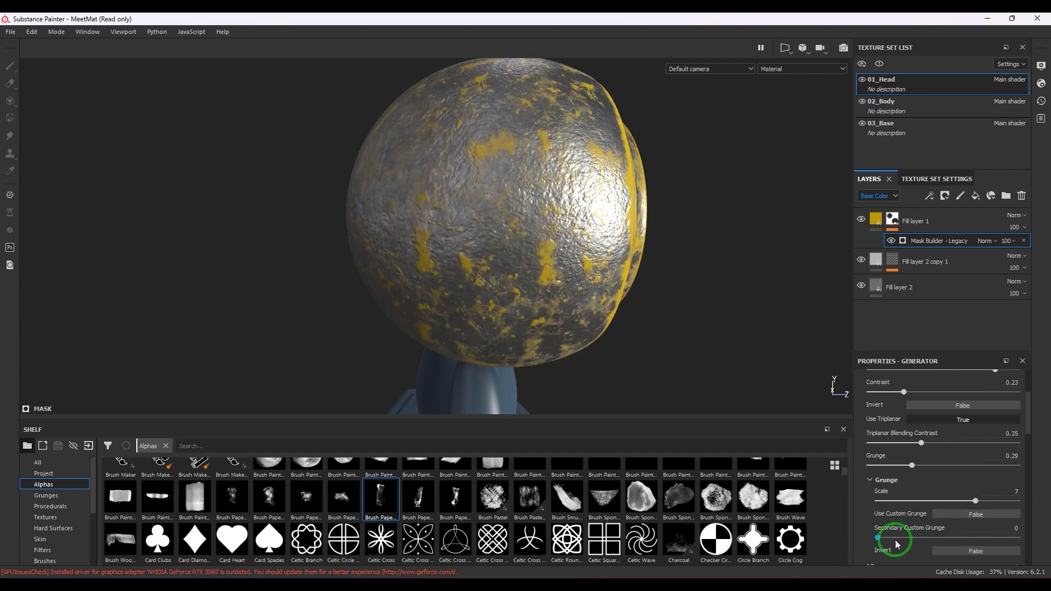
left_click(878, 539)
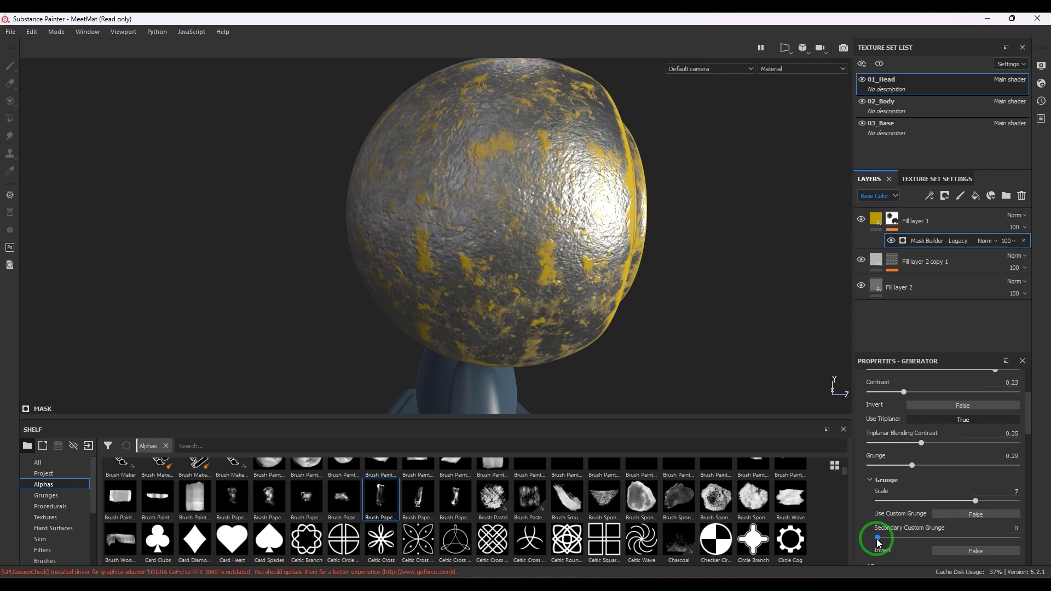
scroll(878, 542, "down", 2)
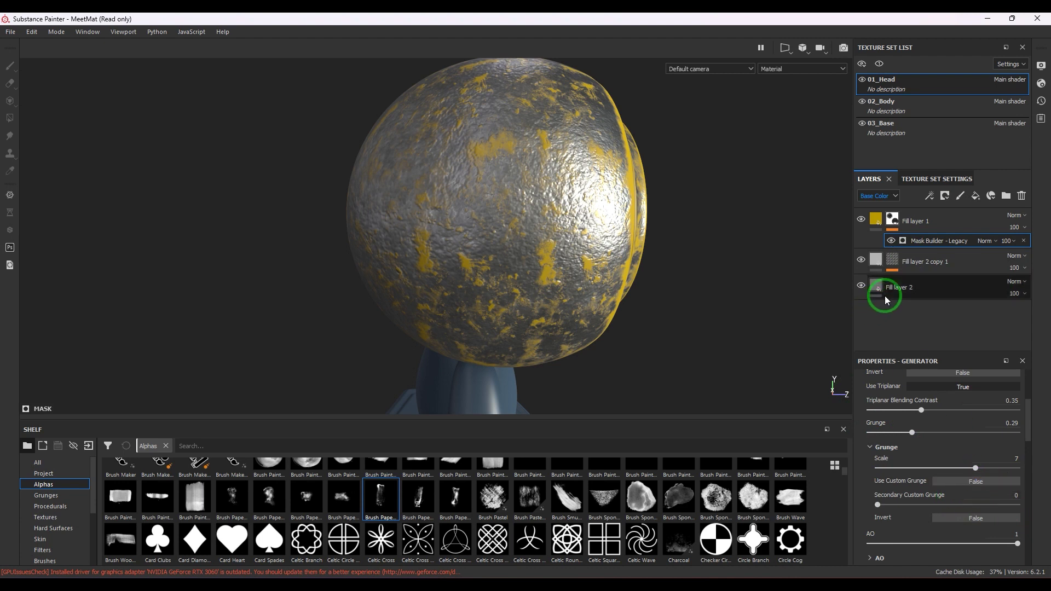
Darken the Base Color of Fill layer 2 to a deeper grey and set its Metallic value to 0.7588.
left_click(931, 287)
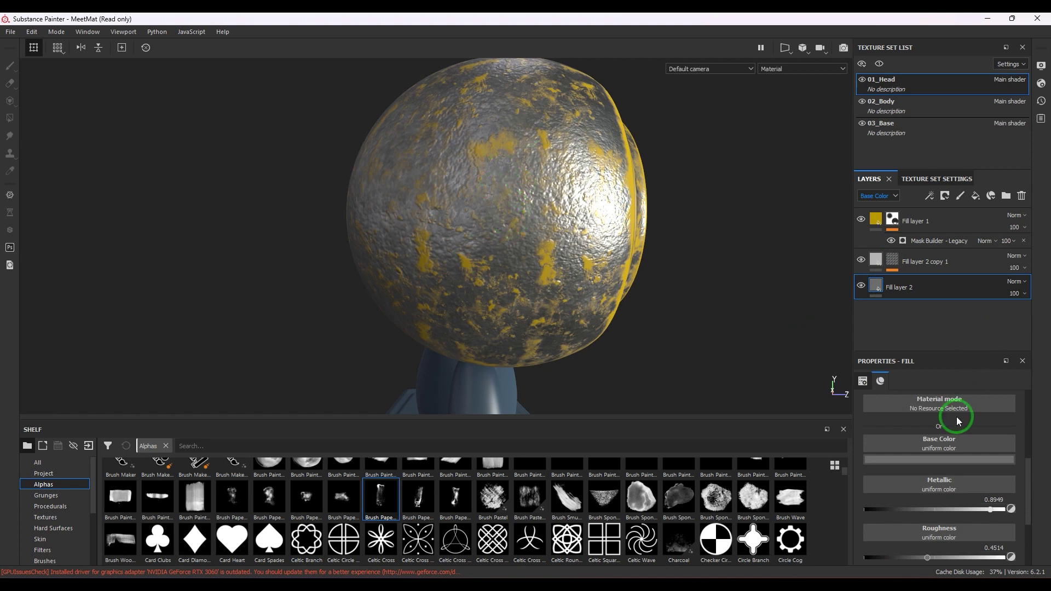
left_click(939, 459)
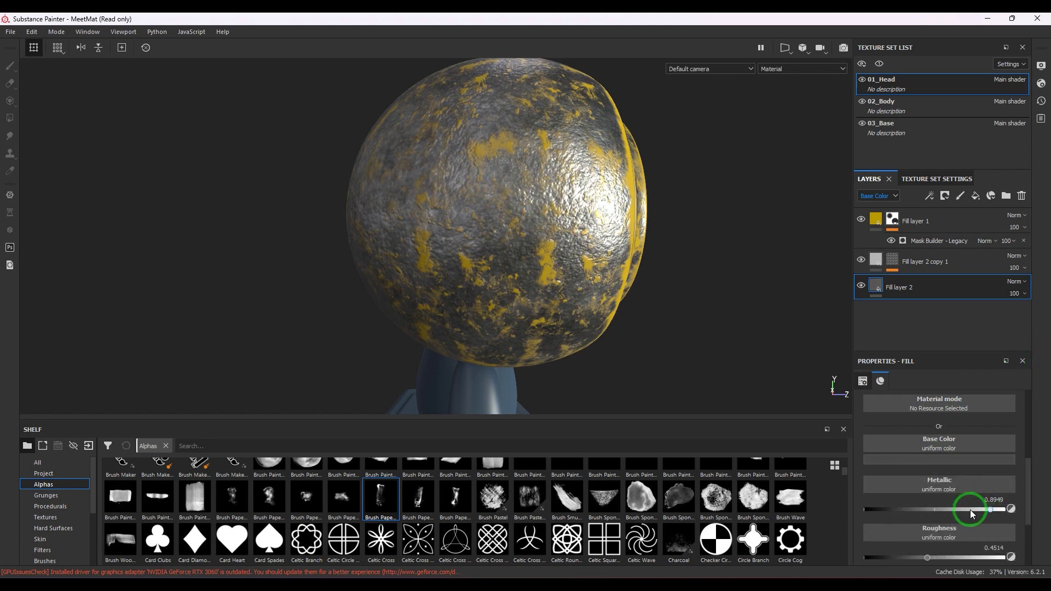
left_click_drag(971, 517, 959, 519)
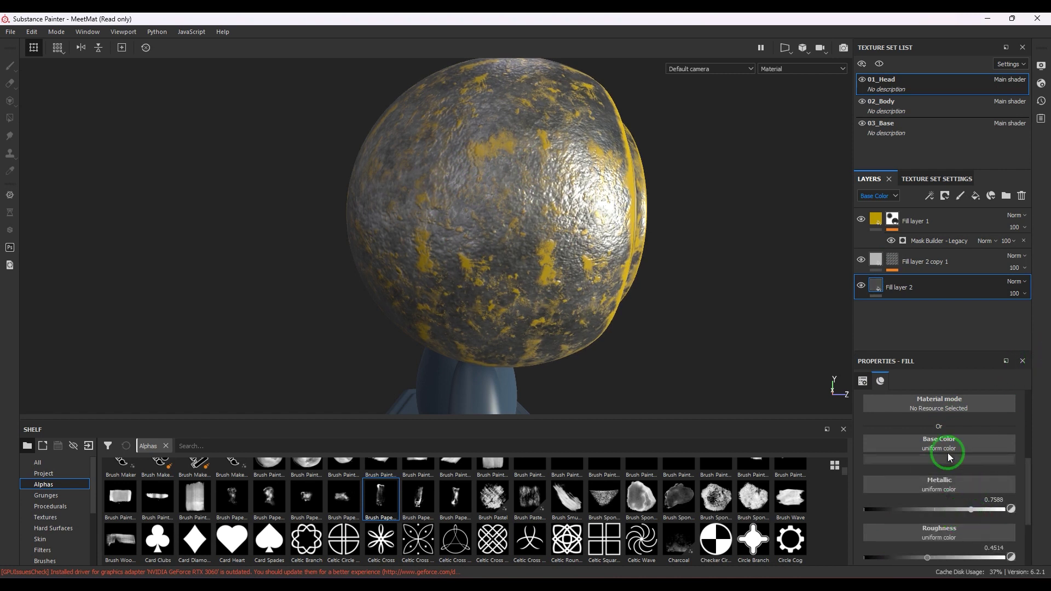
Darken the Base Color of Fill layer 2 copy 1 to dark grey and set its Metallic value to 0.7276.
left_click(873, 258)
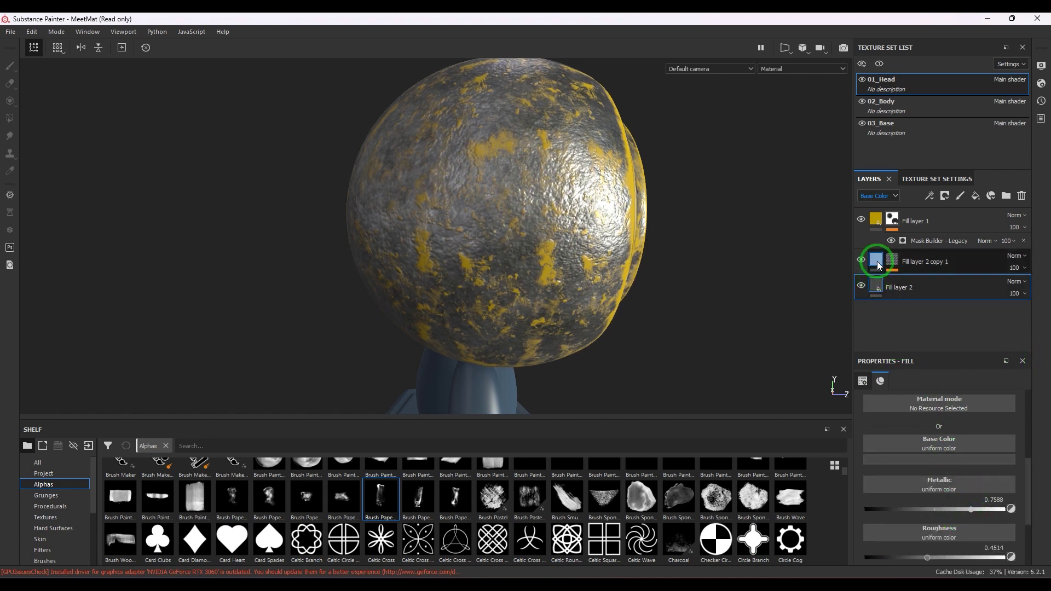
left_click(945, 459)
left_click_drag(911, 544, 895, 541)
left_click(1037, 389)
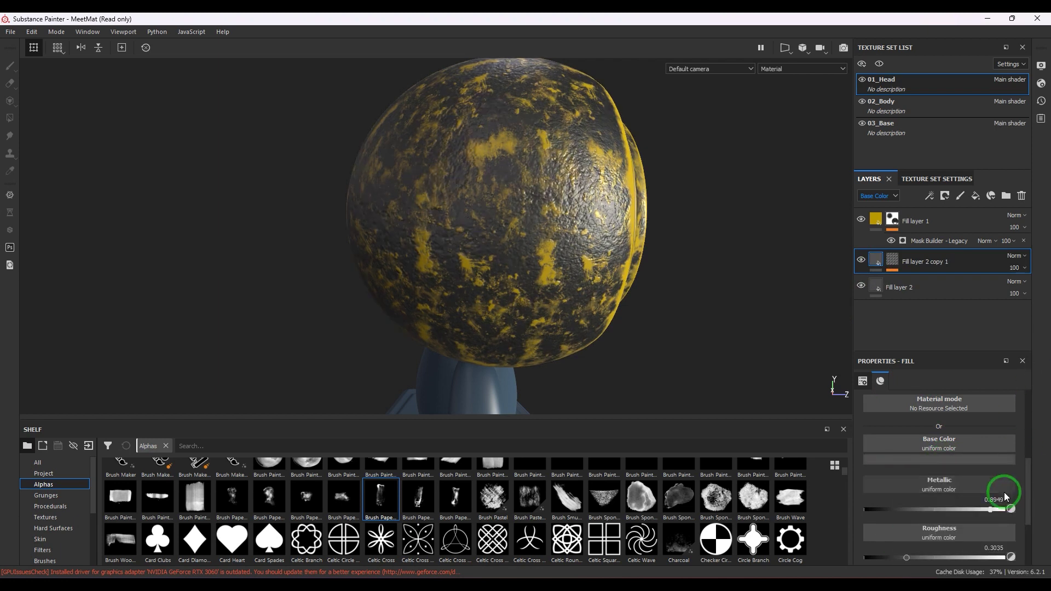
left_click_drag(992, 509, 967, 511)
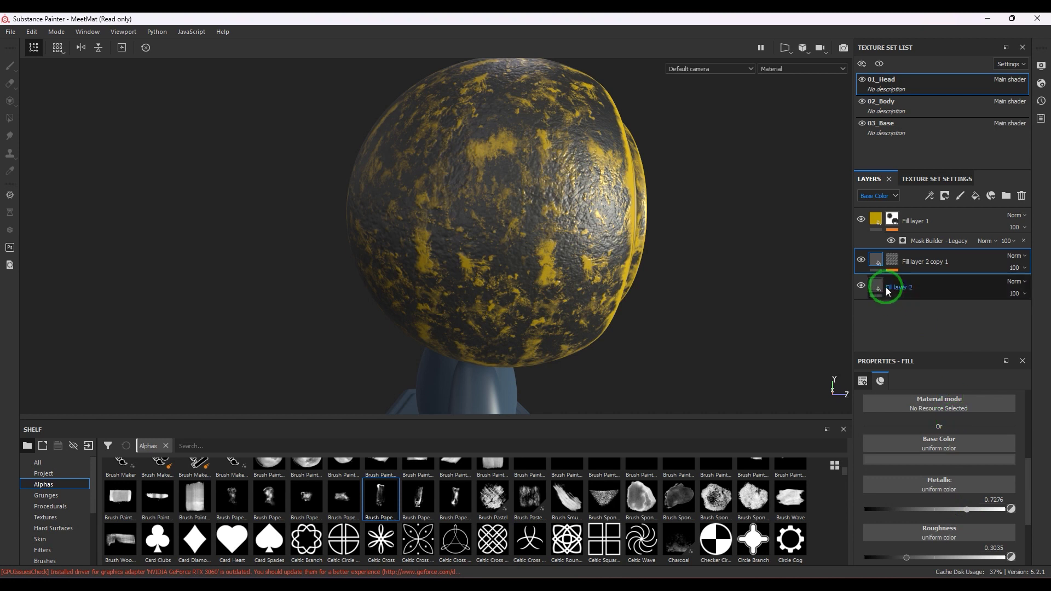
Set the Height of Fill layer 2 copy 1 to -0.0428 and its Roughness to 0.5953.
left_click(887, 198)
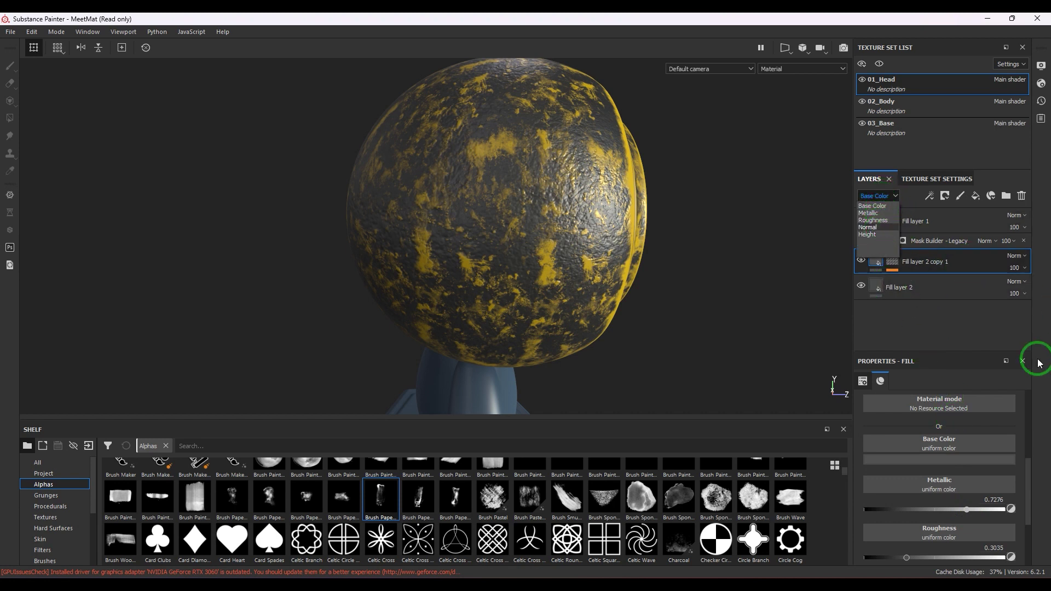
left_click(948, 295)
scroll(899, 445, "down", 3)
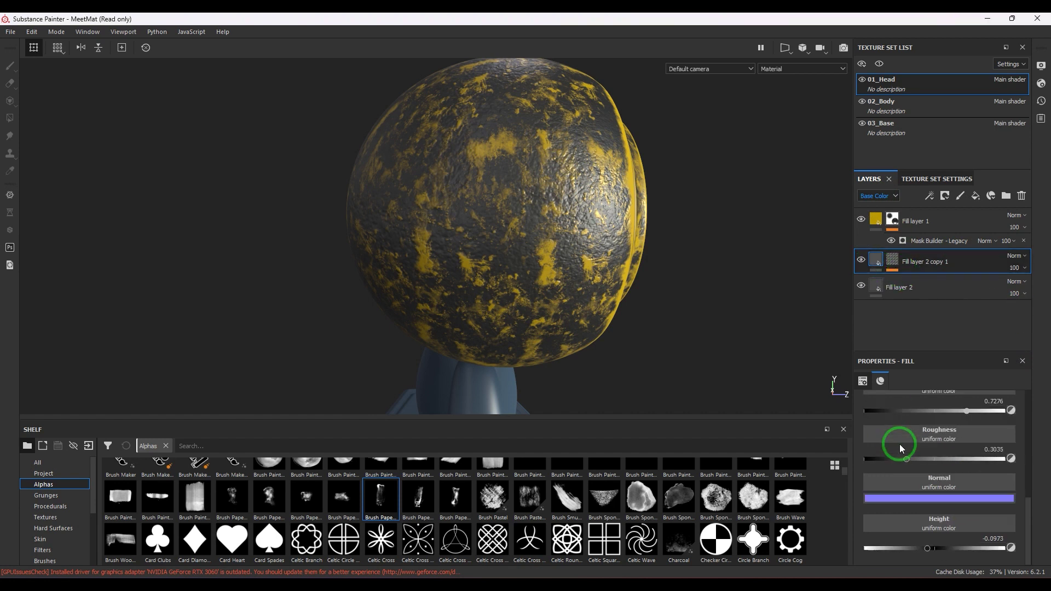
left_click(932, 550)
left_click_drag(932, 552, 932, 551)
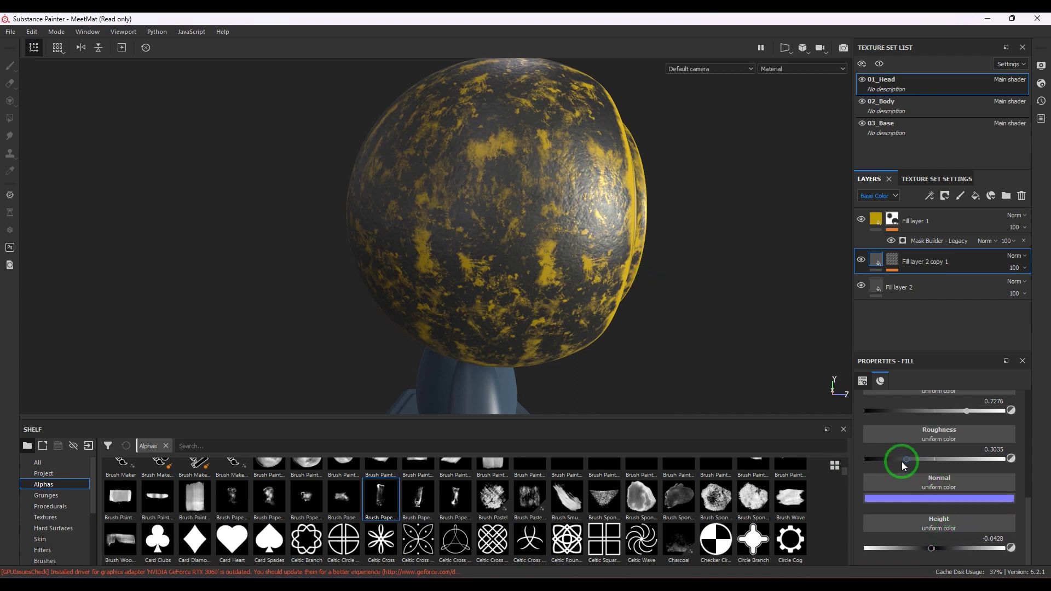
left_click_drag(901, 461, 948, 459)
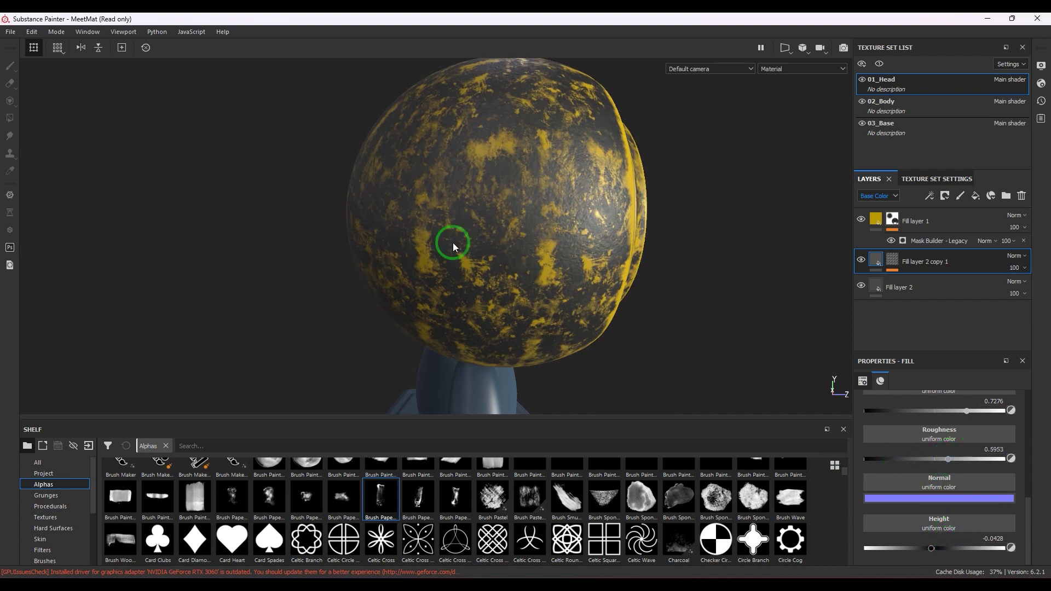
Assign the Checker 2 procedural texture to the Custom grunge 1 image input of Fill layer 1's Mask Builder.
left_click(895, 242)
left_click(990, 484)
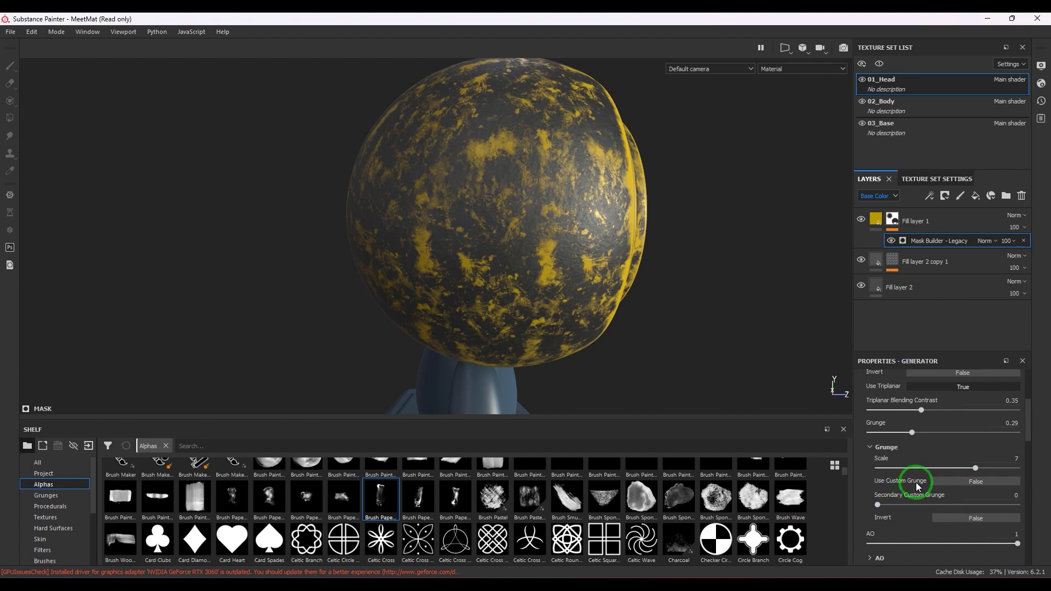
left_click(877, 505)
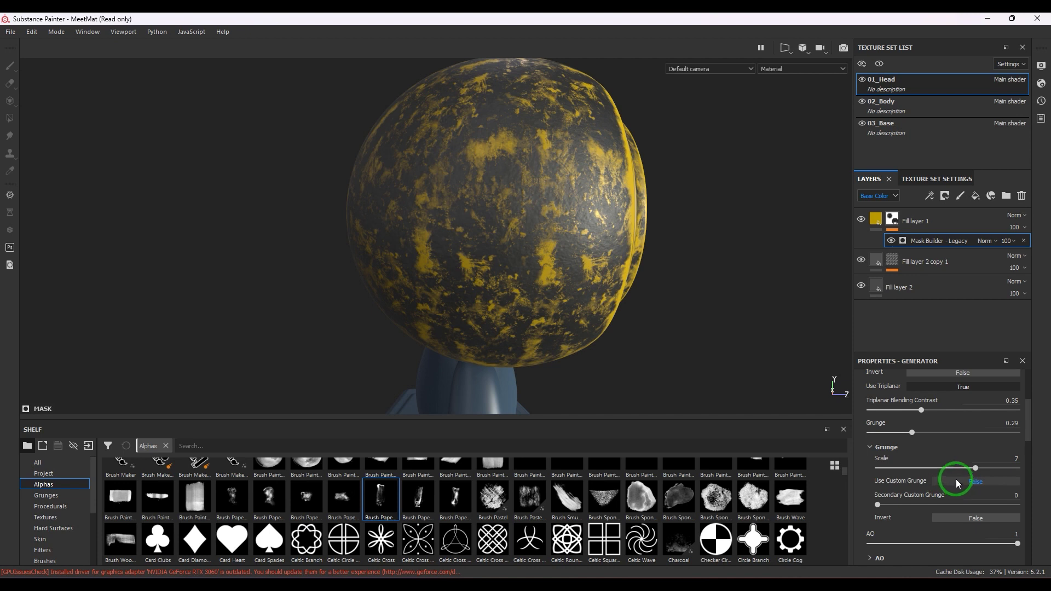
scroll(954, 479, "down", 8)
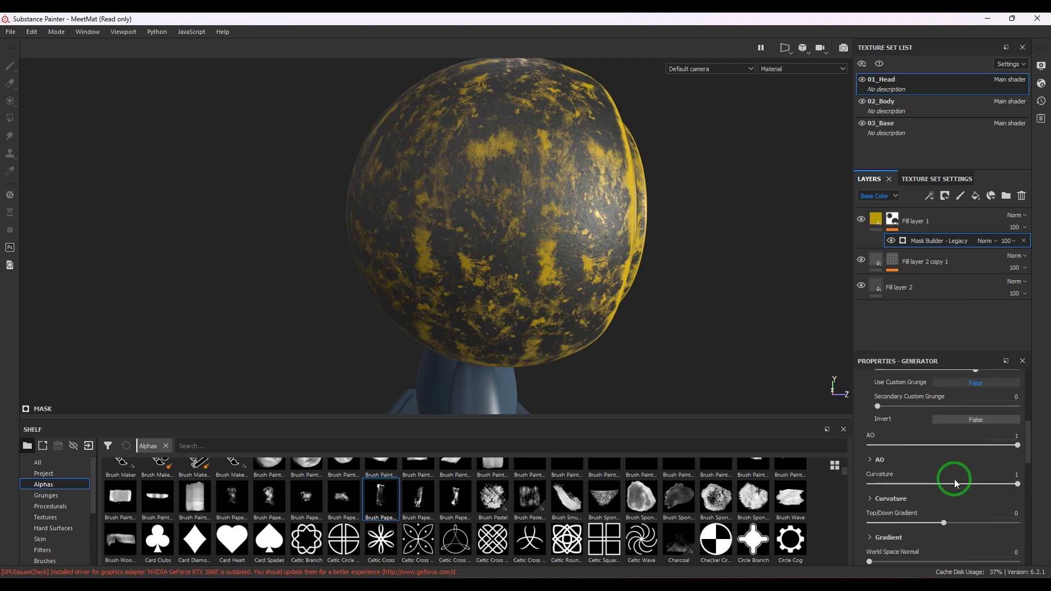
scroll(954, 478, "down", 5)
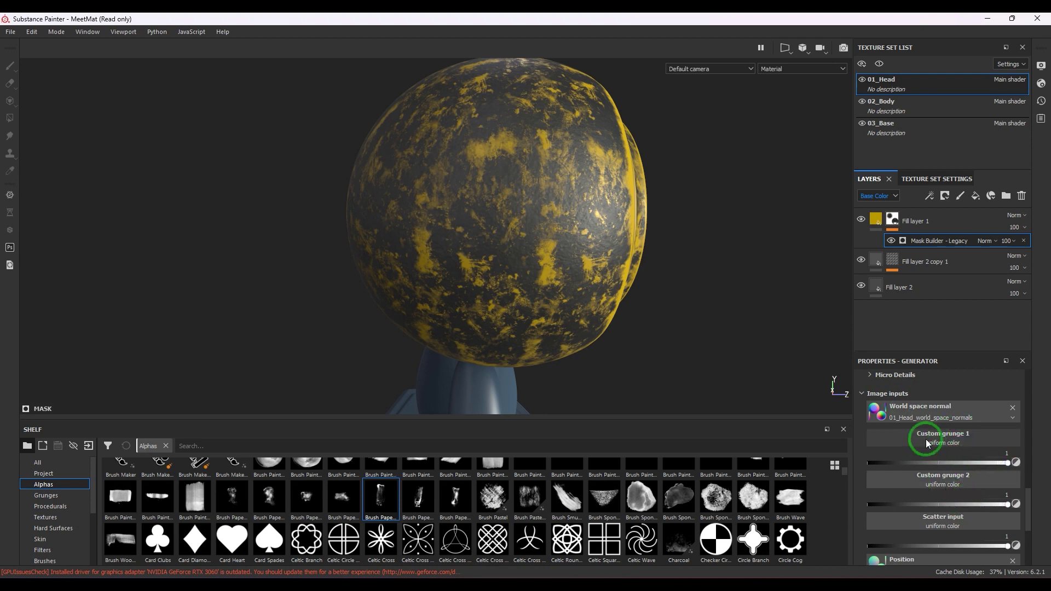
left_click(949, 443)
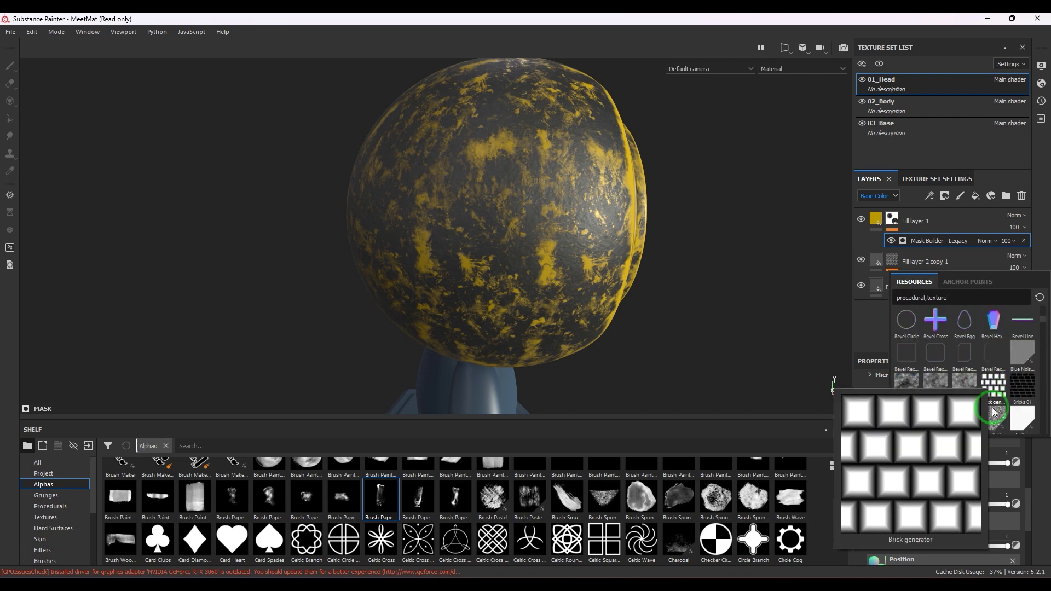
scroll(983, 379, "down", 3)
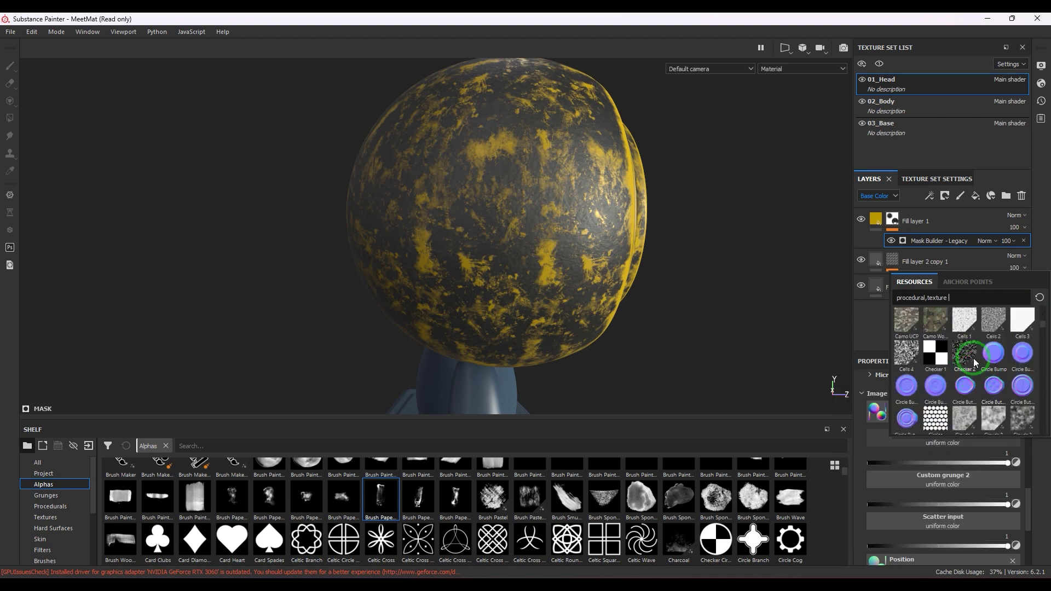
mouse_move(968, 354)
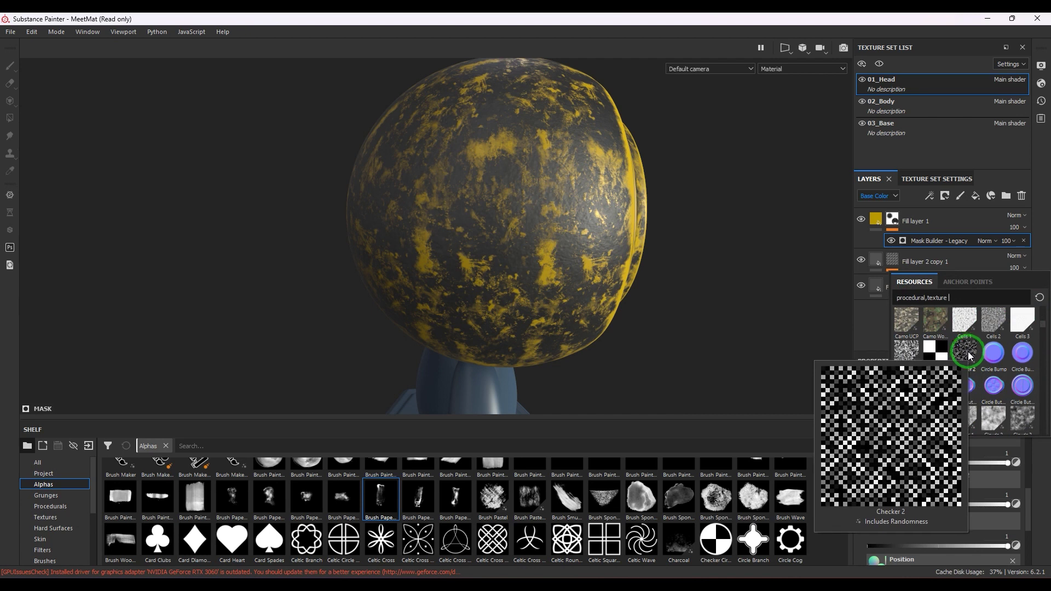
left_click(968, 353)
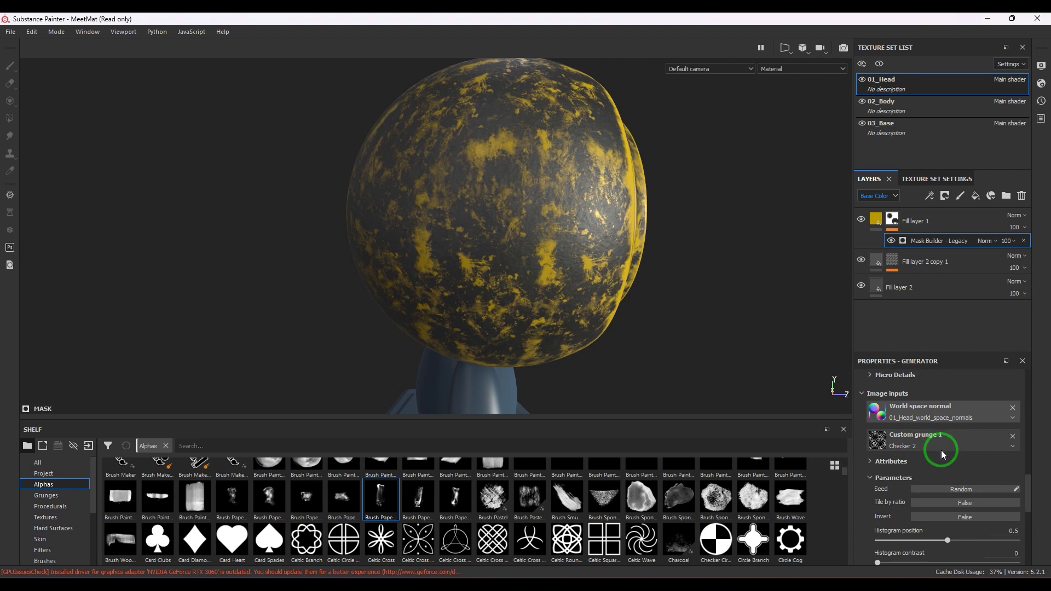
Set the Mask Builder's Use Custom Grunge option to True, toggling it to compare the custom pattern with the default grunge.
scroll(941, 450, "down", 6)
scroll(941, 450, "up", 4)
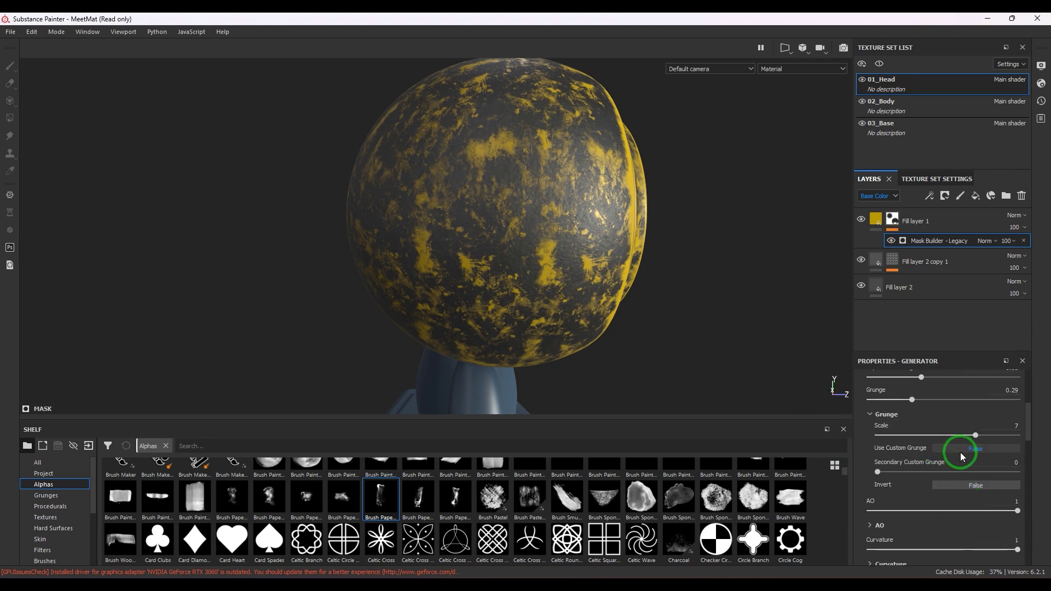
left_click(964, 452)
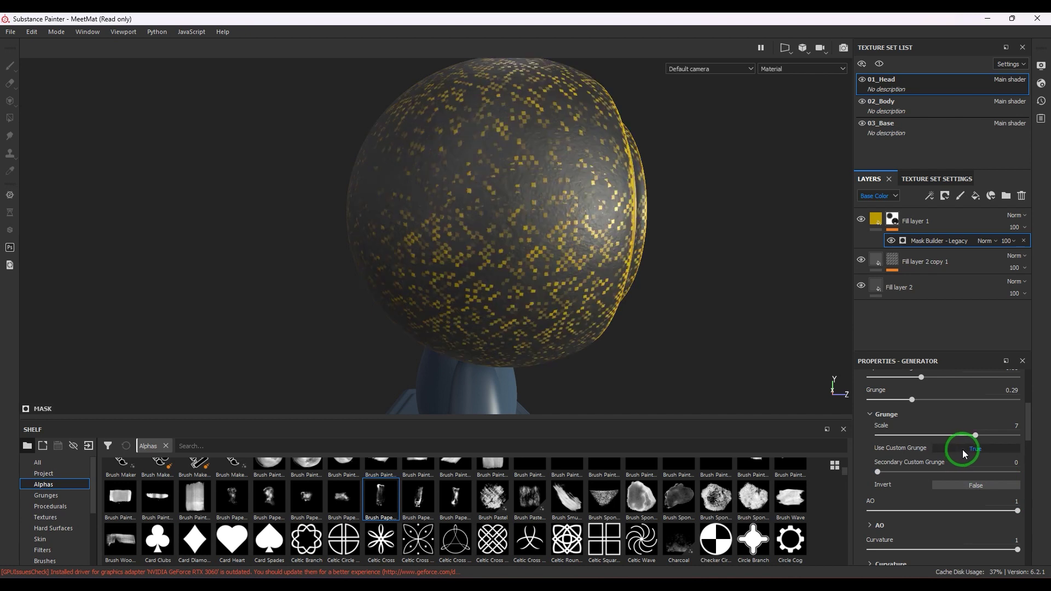
left_click(962, 451)
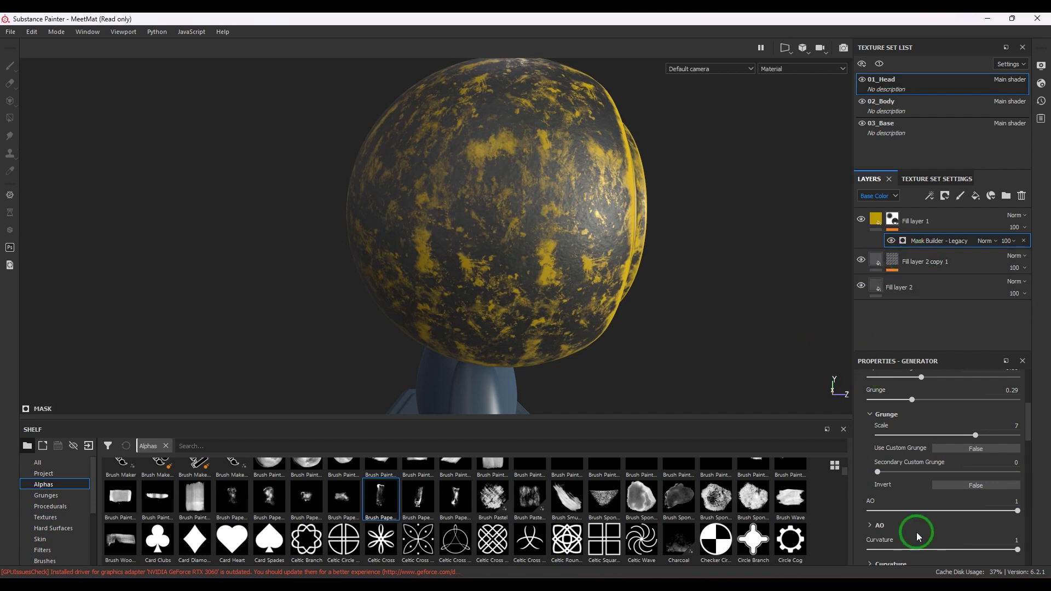
left_click(962, 448)
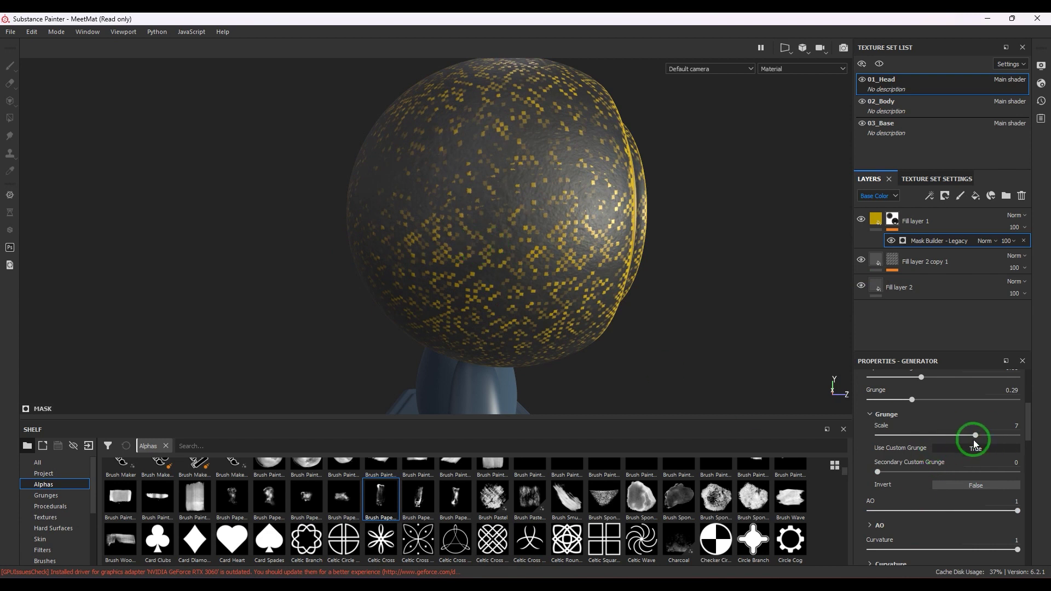
mouse_move(973, 439)
left_mouse_down()
mouse_move(911, 439)
mouse_move(978, 440)
mouse_move(965, 433)
left_mouse_up()
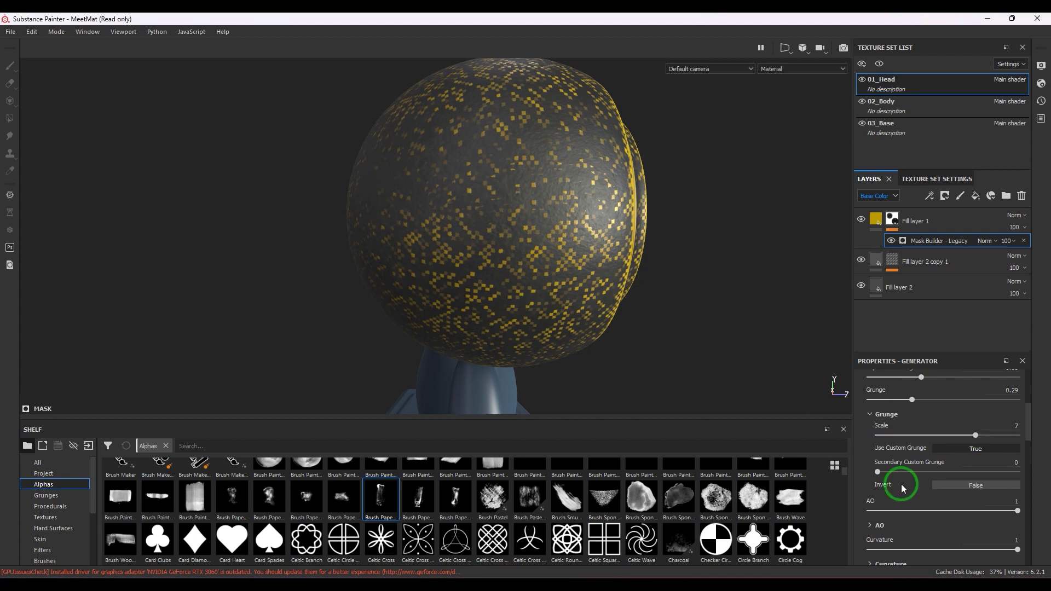
left_click_drag(878, 472, 857, 469)
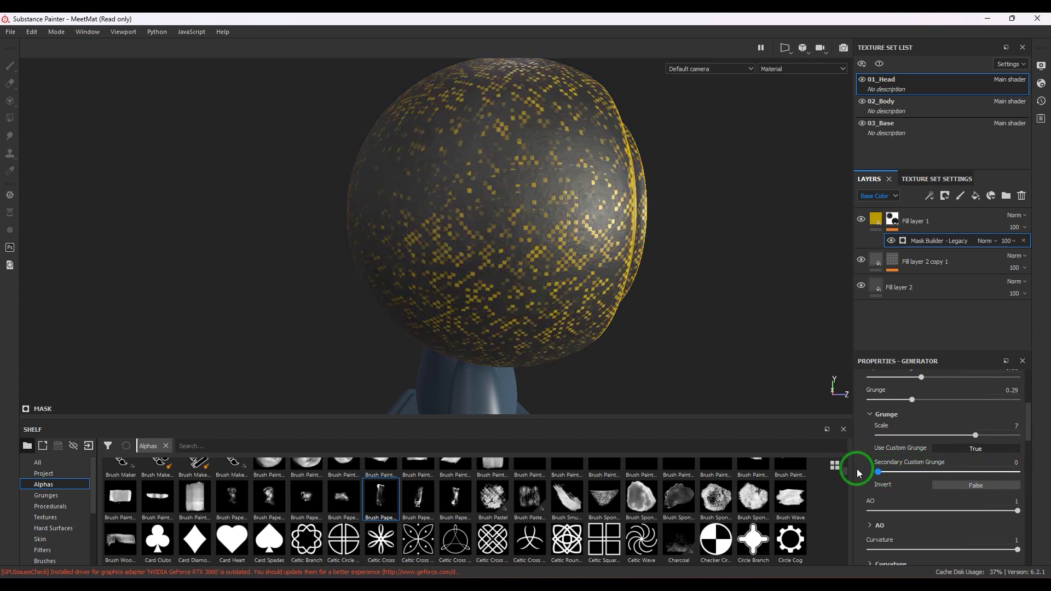
Assign the Cells 4 procedural texture to the Mask Builder's Custom grunge 2 image input.
scroll(947, 485, "down", 3)
scroll(947, 485, "down", 5)
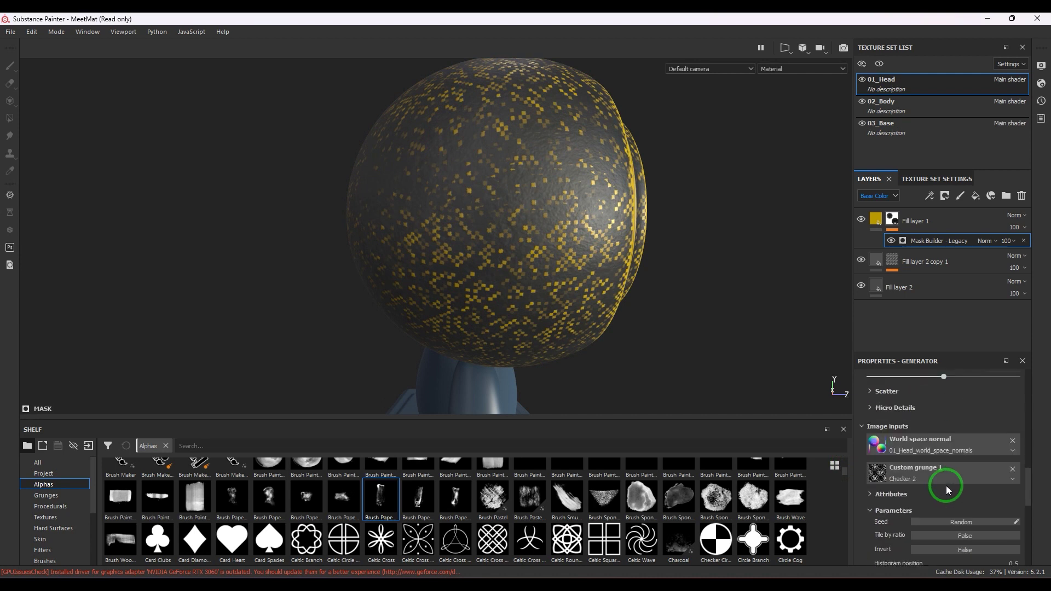
scroll(945, 482, "down", 5)
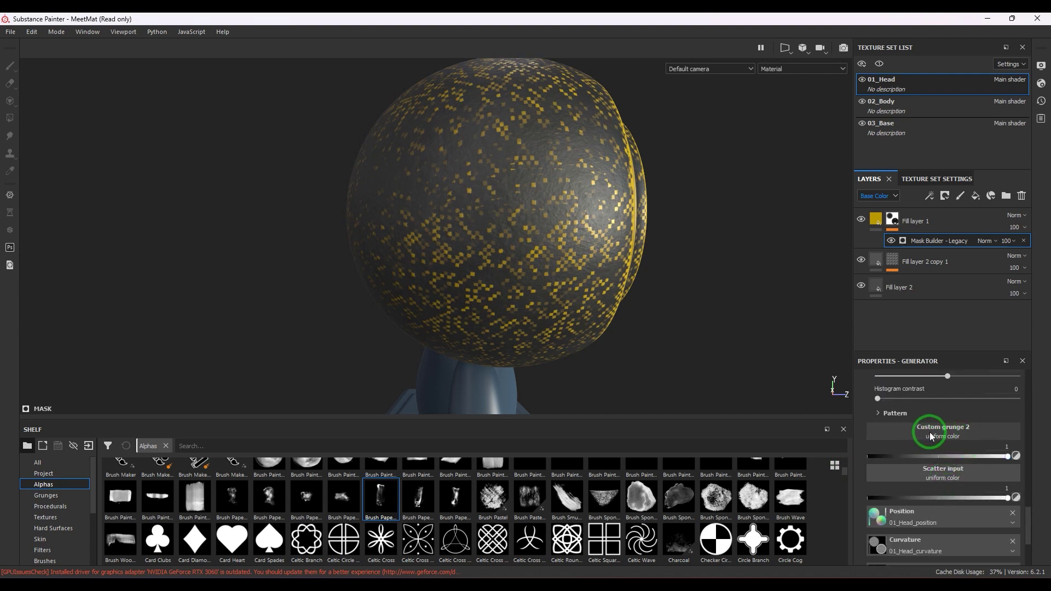
left_click(961, 434)
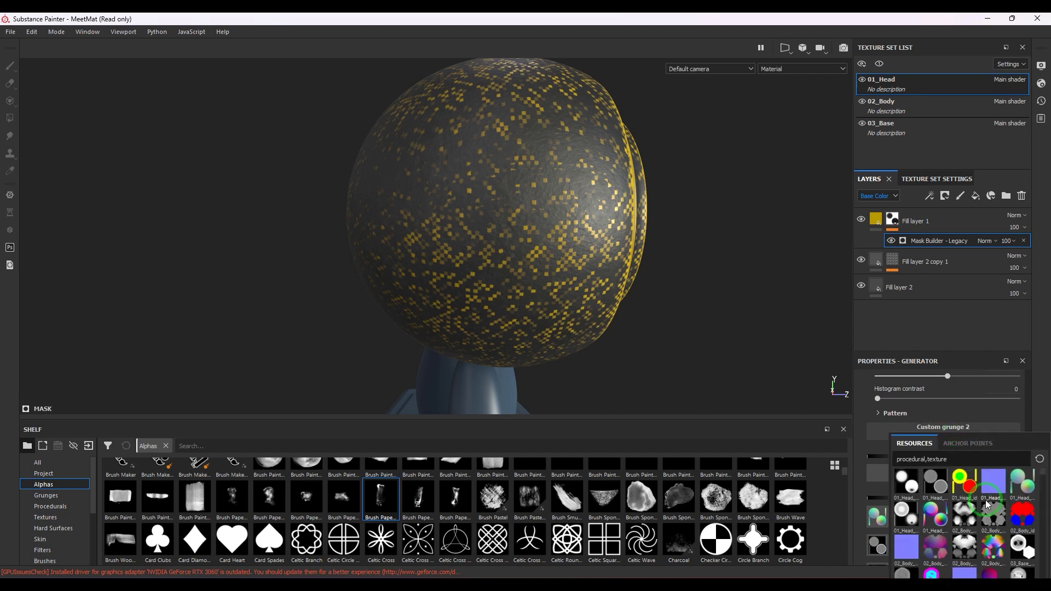
scroll(986, 506, "down", 3)
scroll(985, 506, "down", 4)
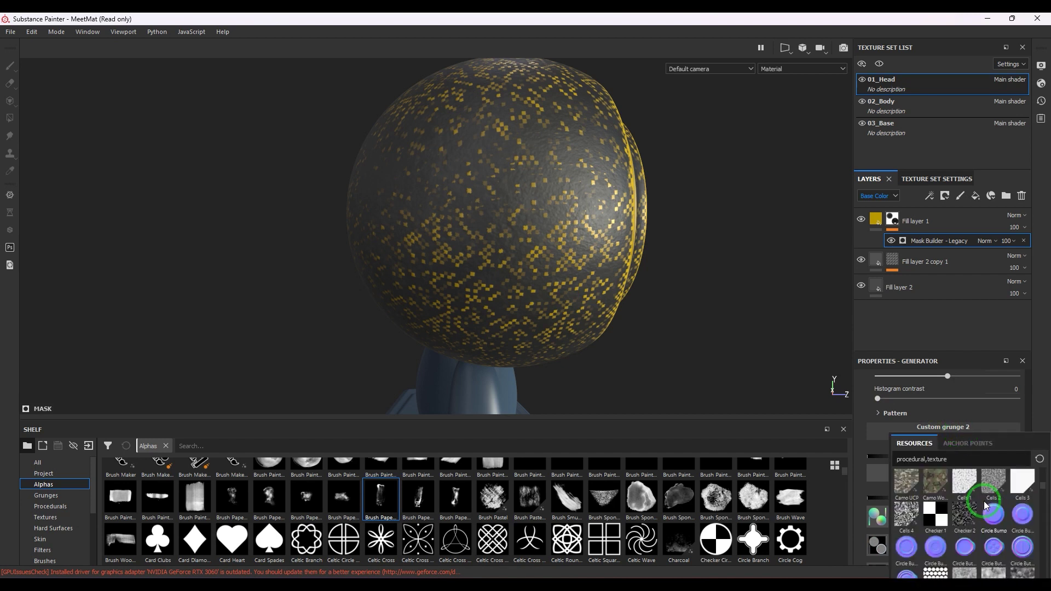
left_click(911, 512)
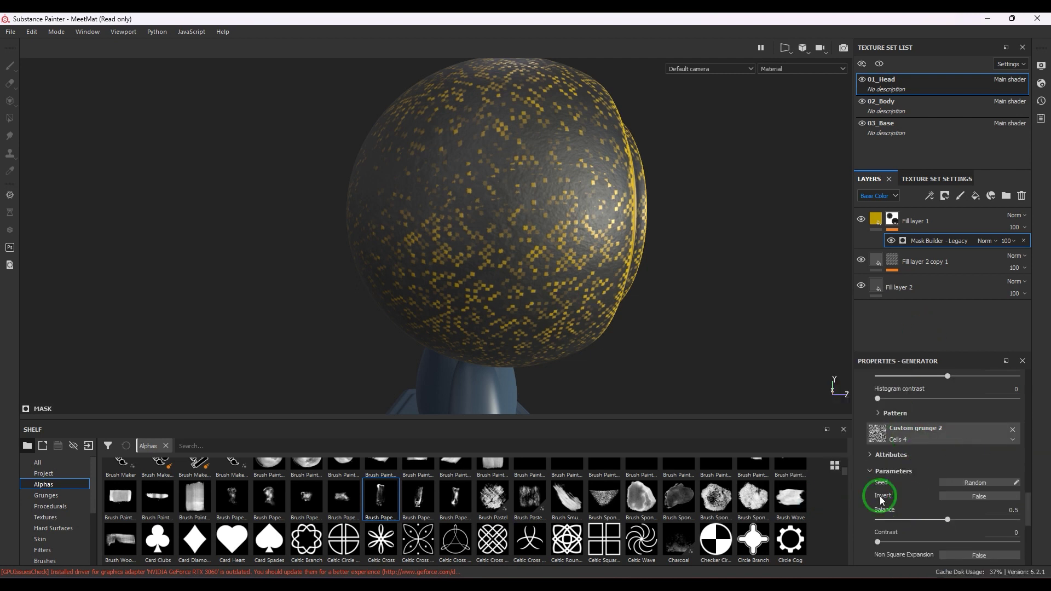
Set the Secondary Custom Grunge of Fill layer 1's Mask Builder to 1.
scroll(911, 493, "up", 5)
scroll(914, 493, "up", 5)
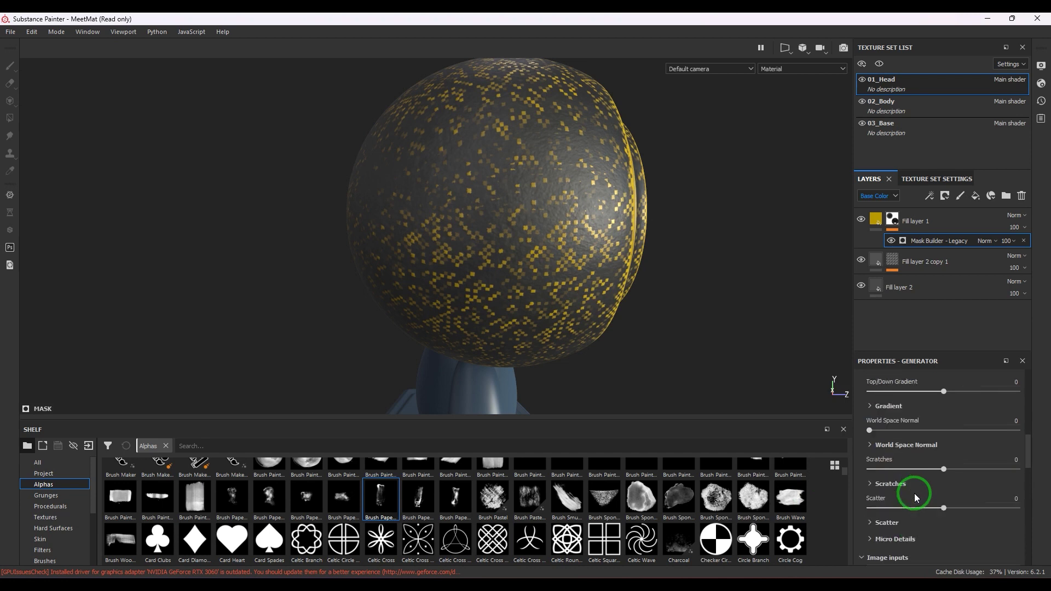
scroll(920, 471, "up", 4)
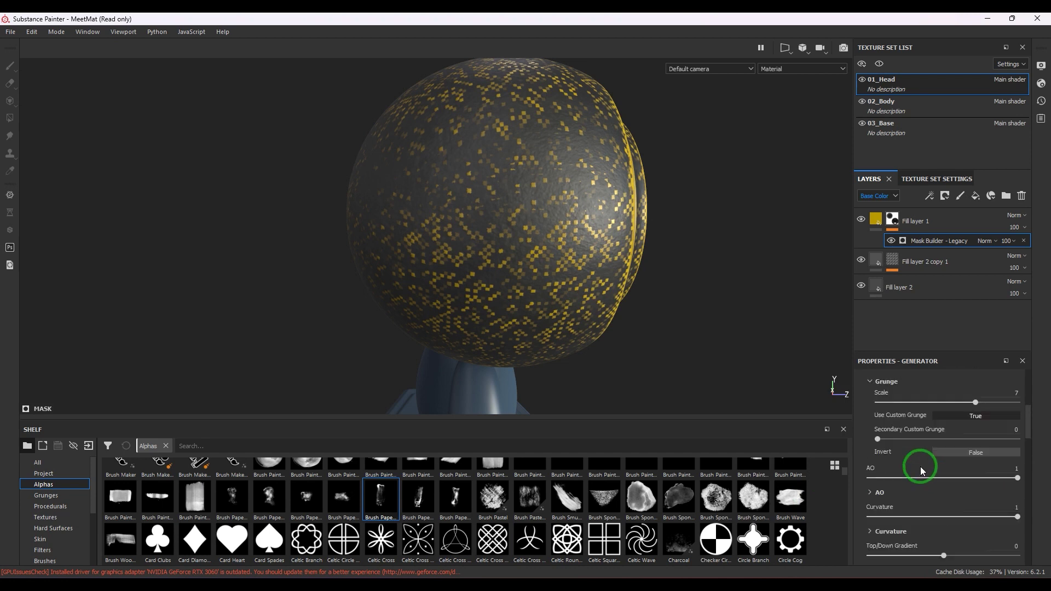
left_click_drag(873, 471, 1032, 469)
Toggle the Mask Builder's grunge Invert option to compare both custom pattern versions, ending on True.
left_click(981, 484)
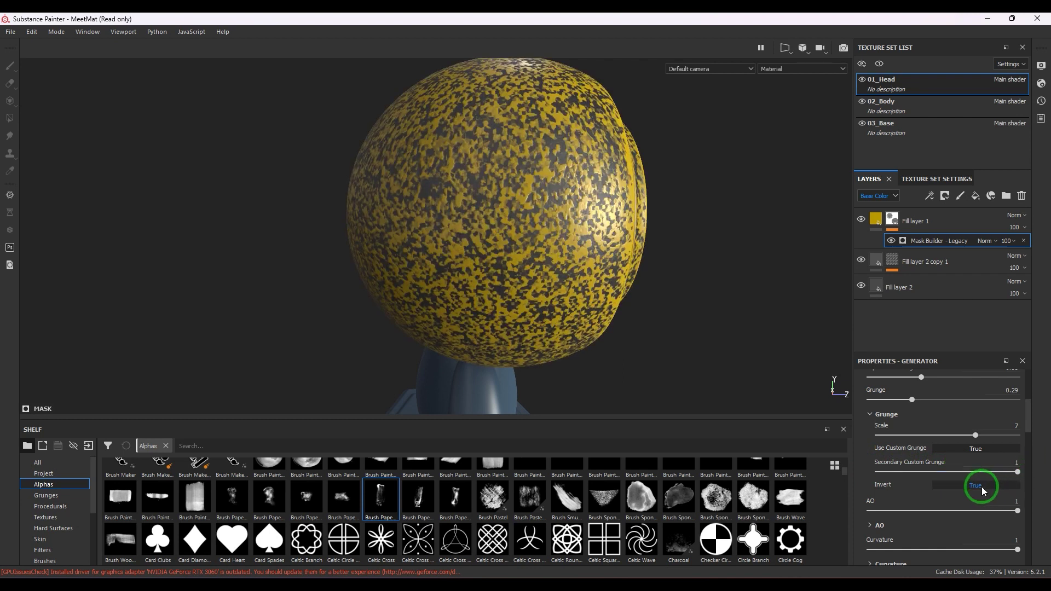
left_click(980, 486)
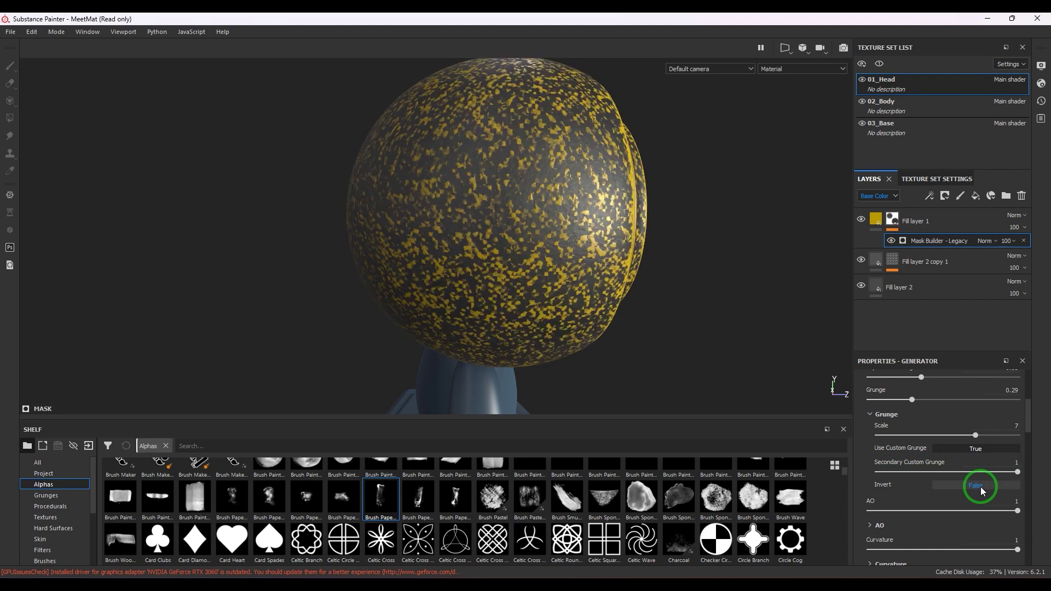
left_click(981, 486)
mouse_move(980, 439)
left_mouse_down()
mouse_move(928, 450)
mouse_move(982, 439)
left_mouse_up()
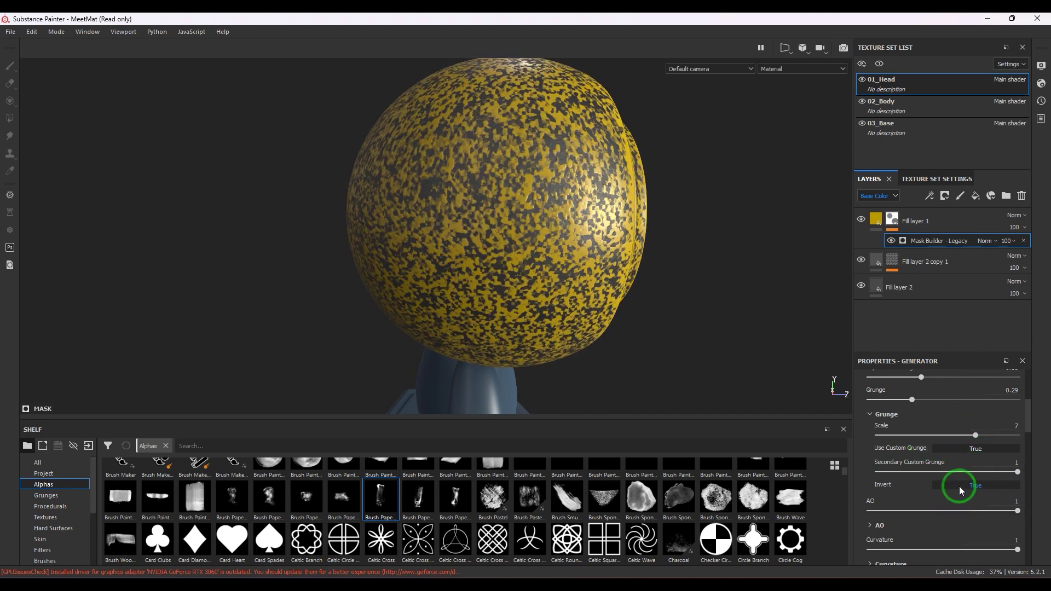
Return the Mask Builder's Secondary Custom Grunge to 0 and set Use Custom Grunge to False.
left_click_drag(1017, 472, 858, 466)
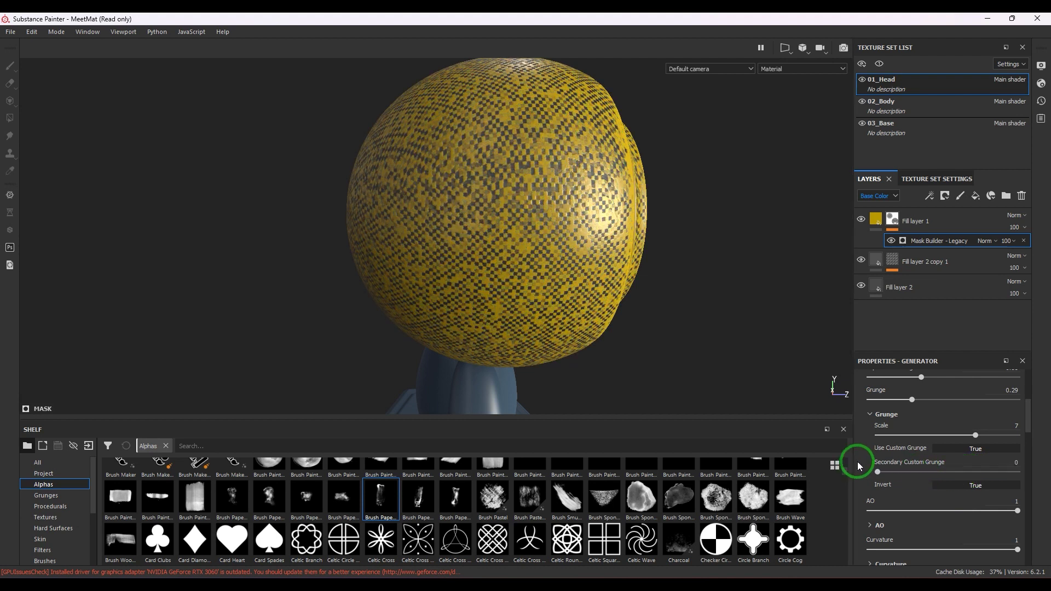
left_click(962, 455)
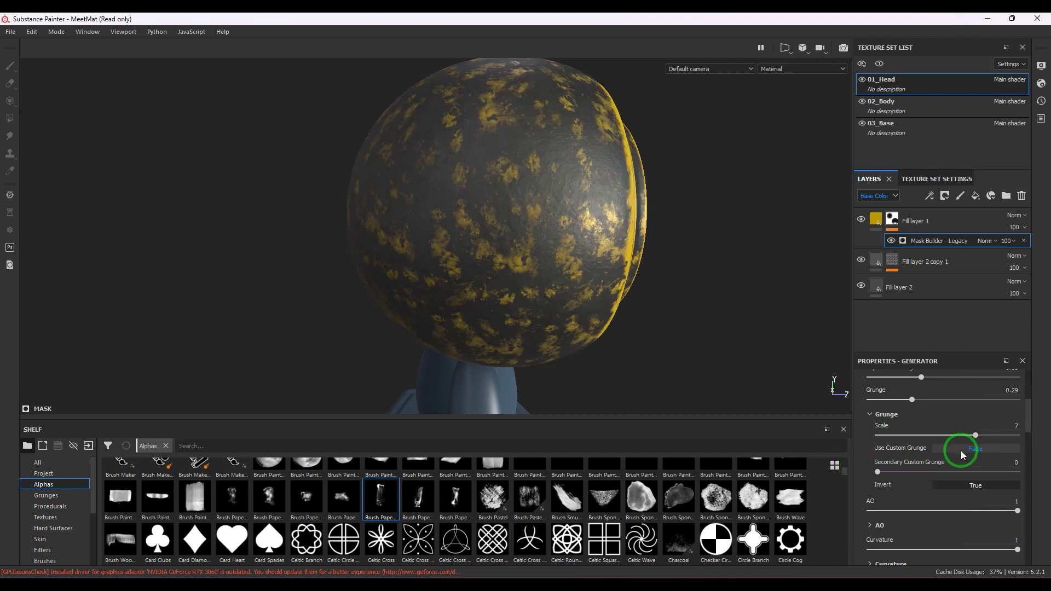
Set the Mask Builder's grunge Scale to 5 and its grunge Invert to False.
left_click(963, 438)
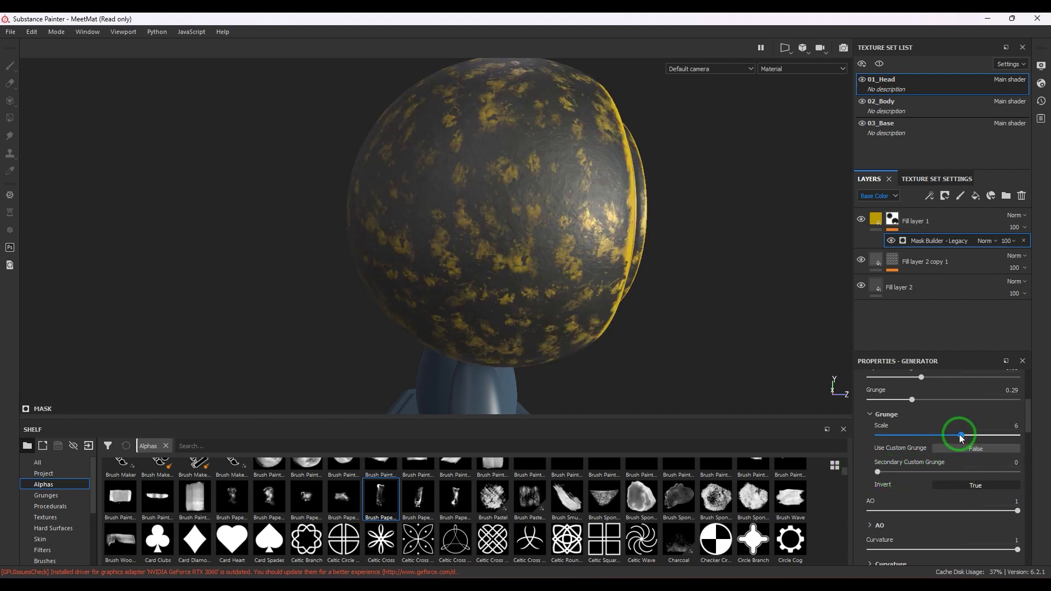
left_click_drag(960, 435, 907, 436)
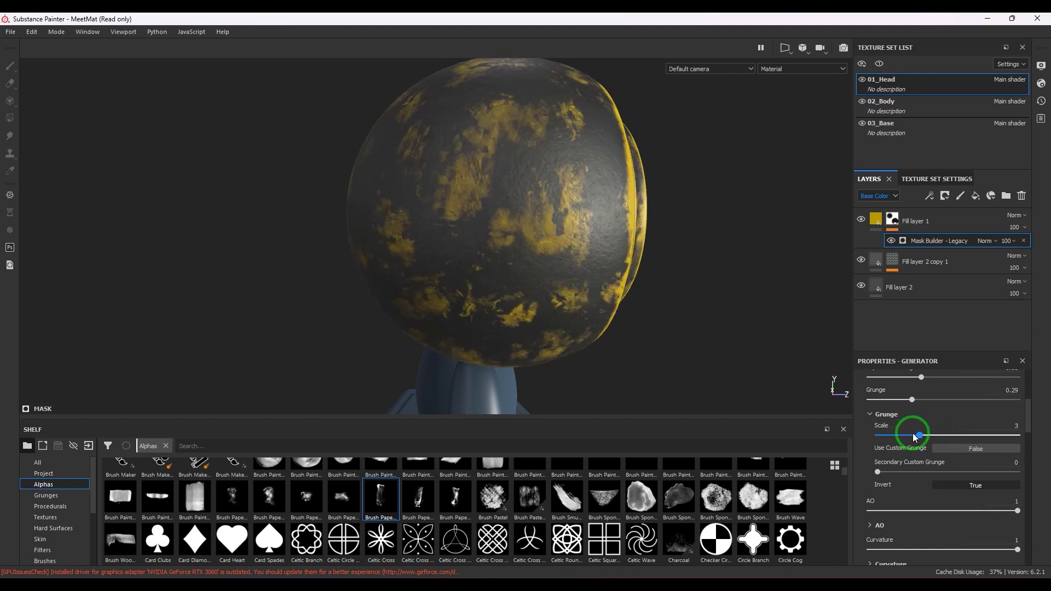
left_click(950, 482)
left_click(933, 436)
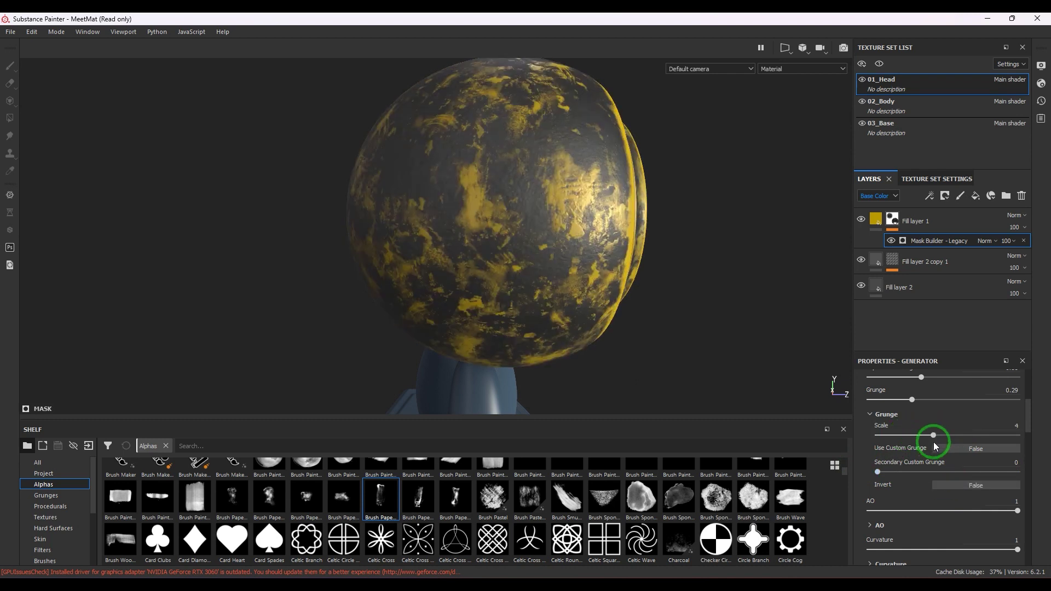
mouse_move(933, 436)
left_mouse_down()
mouse_move(919, 435)
mouse_move(947, 435)
left_mouse_up()
Set the Mask Builder's Grunge amount to 0.33 and collapse the detailed grunge settings.
left_click(883, 446)
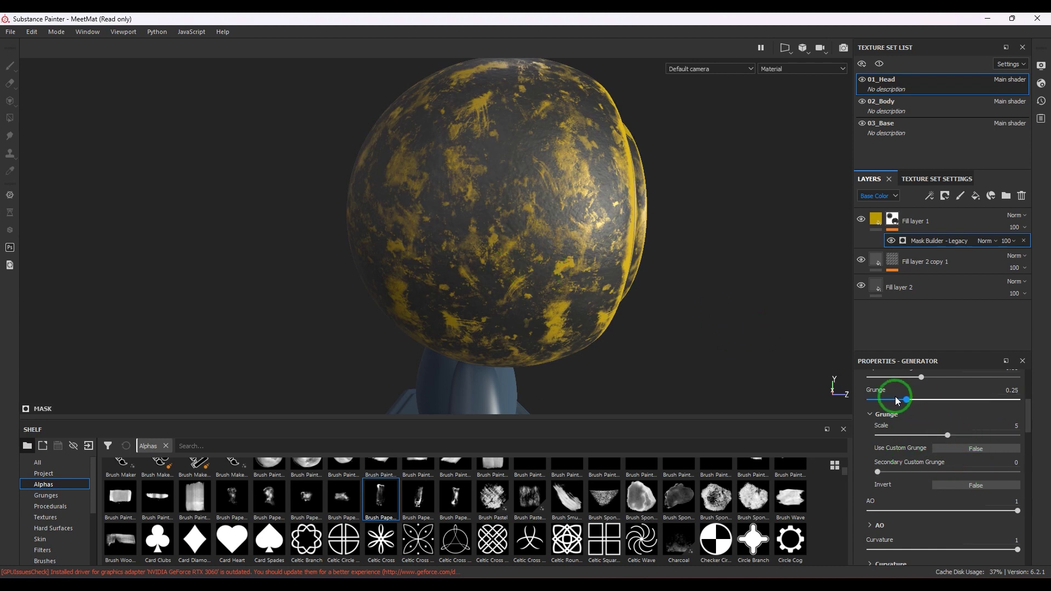
left_click_drag(895, 397, 918, 398)
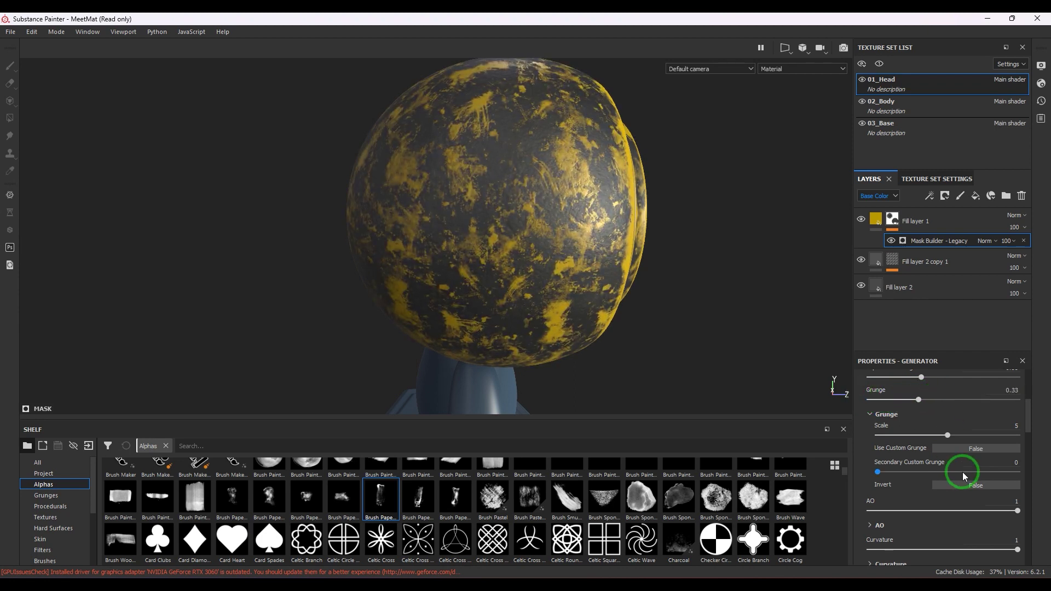
scroll(908, 496, "up", 2)
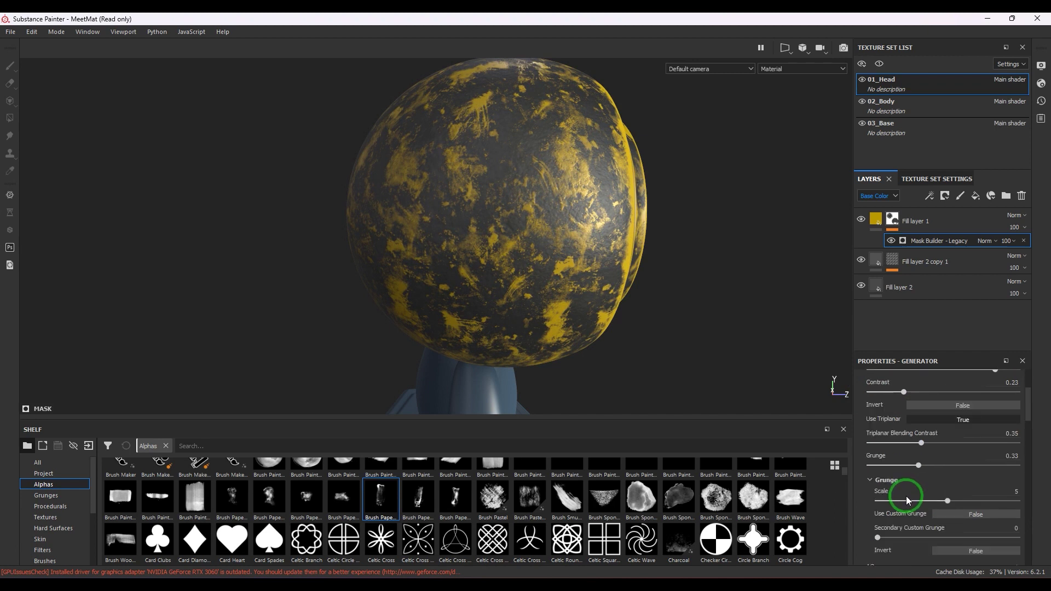
left_click(870, 481)
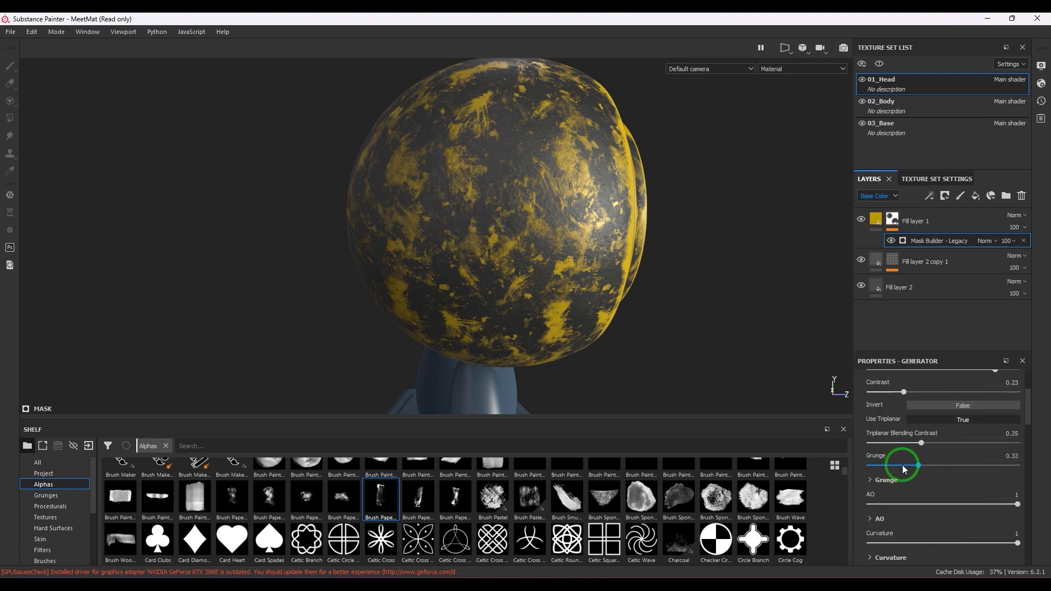
scroll(902, 465, "down", 1)
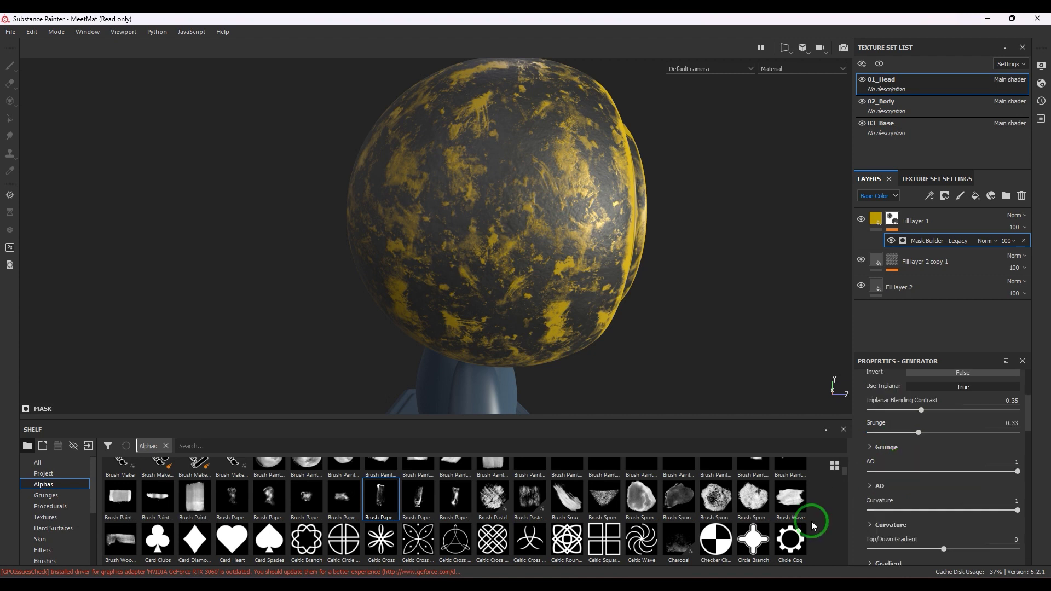
Compare the Mask Builder's AO at -1 and 1 around the head's recessed rim, ending at 1.
left_click_drag(664, 324, 465, 263, "alt")
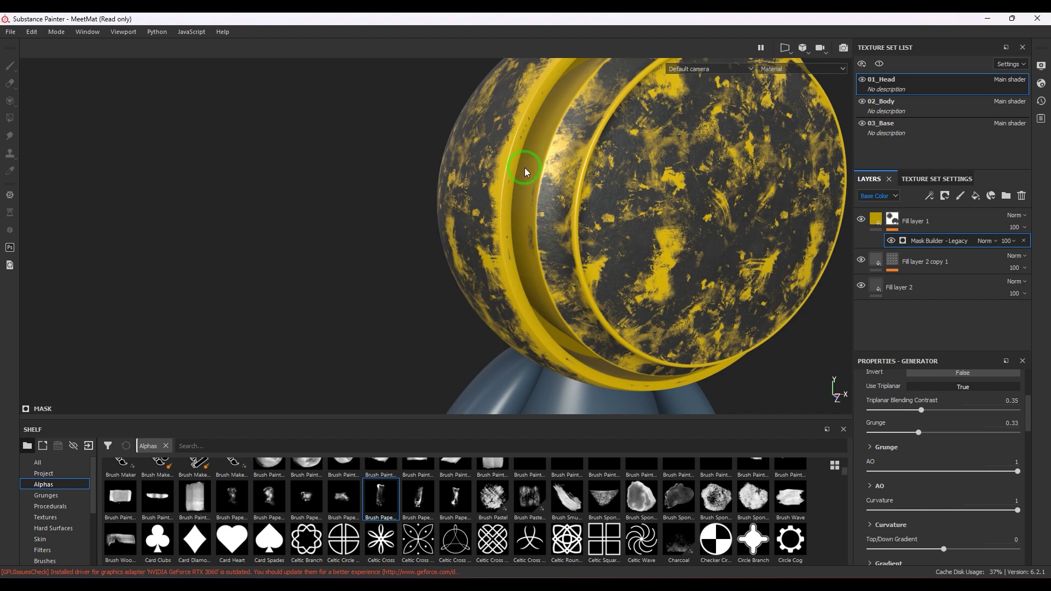
scroll(558, 271, "up", 5)
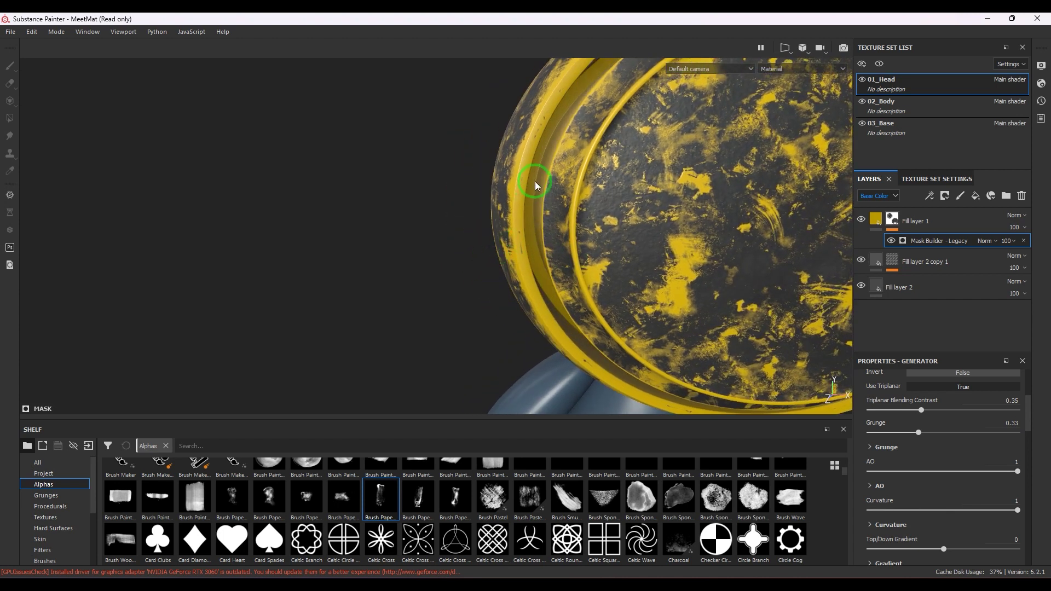
left_click_drag(514, 208, 614, 237, "alt")
left_click_drag(1017, 471, 867, 477)
left_click_drag(556, 347, 509, 356, "alt")
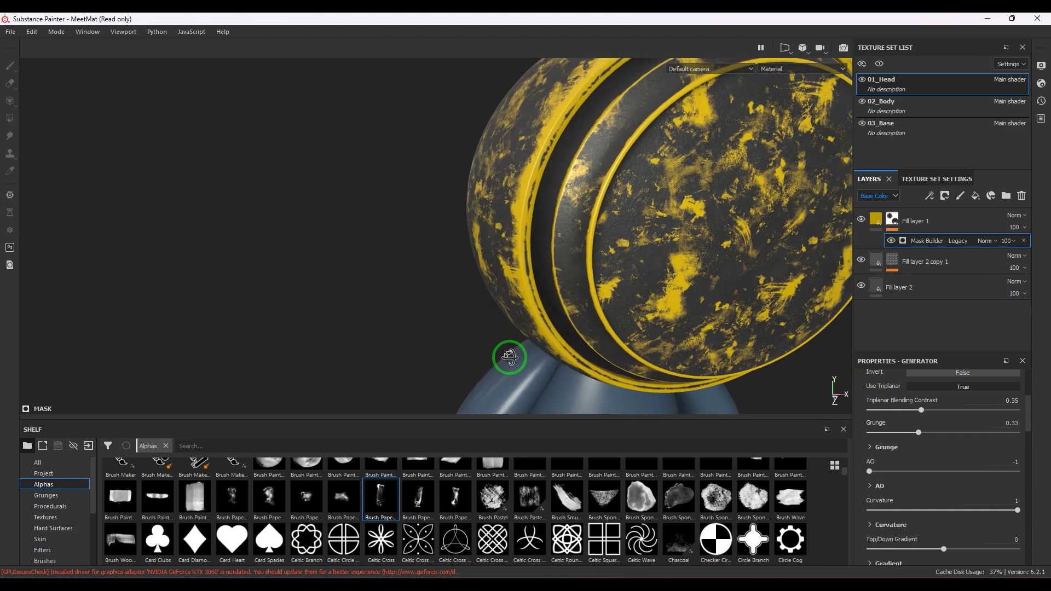
left_click(872, 471)
left_click_drag(872, 472, 1028, 463)
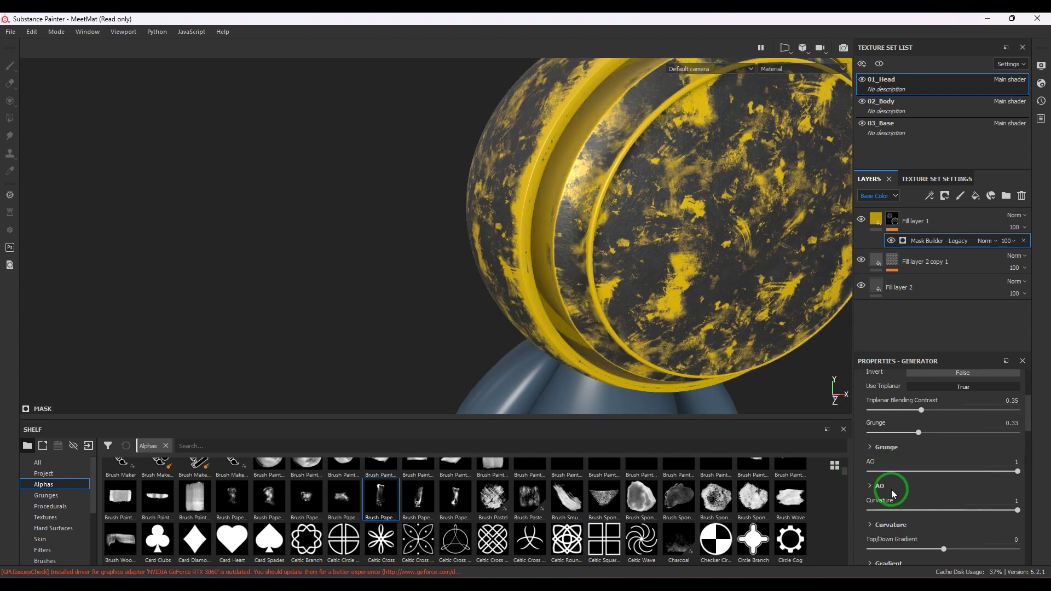
Try an AO Range of 0.29 and a Noisiness of 0.94 in the Mask Builder, keeping Contrast at 0.
left_click(872, 486)
scroll(876, 485, "down", 1)
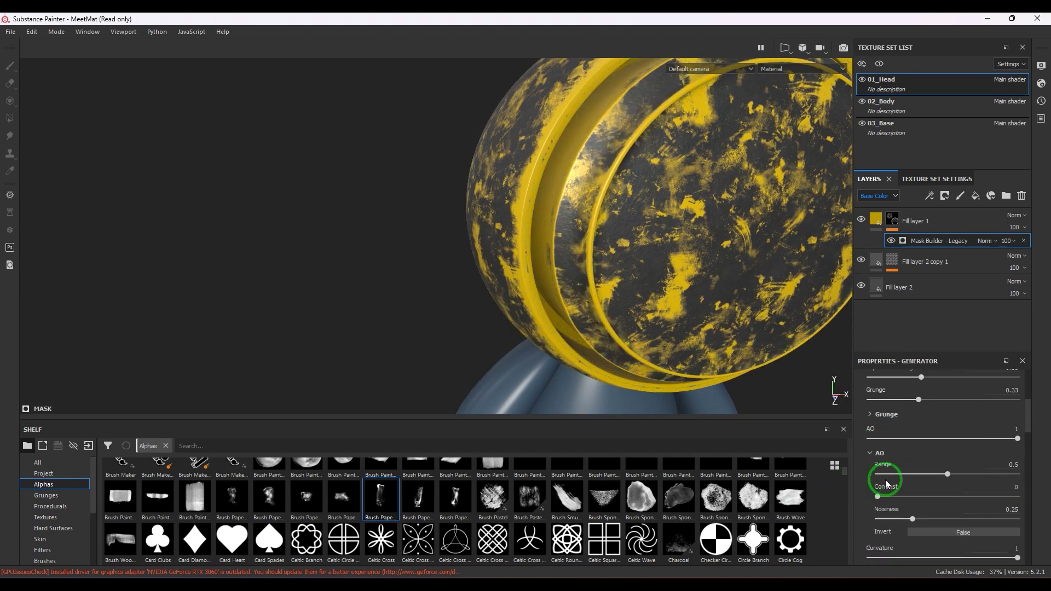
left_click_drag(938, 471, 839, 497)
mouse_move(897, 474)
left_mouse_down()
mouse_move(924, 474)
mouse_move(887, 471)
mouse_move(901, 473)
left_mouse_up()
left_click_drag(906, 519, 1009, 515)
left_click_drag(911, 474, 919, 475)
left_click_drag(878, 496, 838, 492)
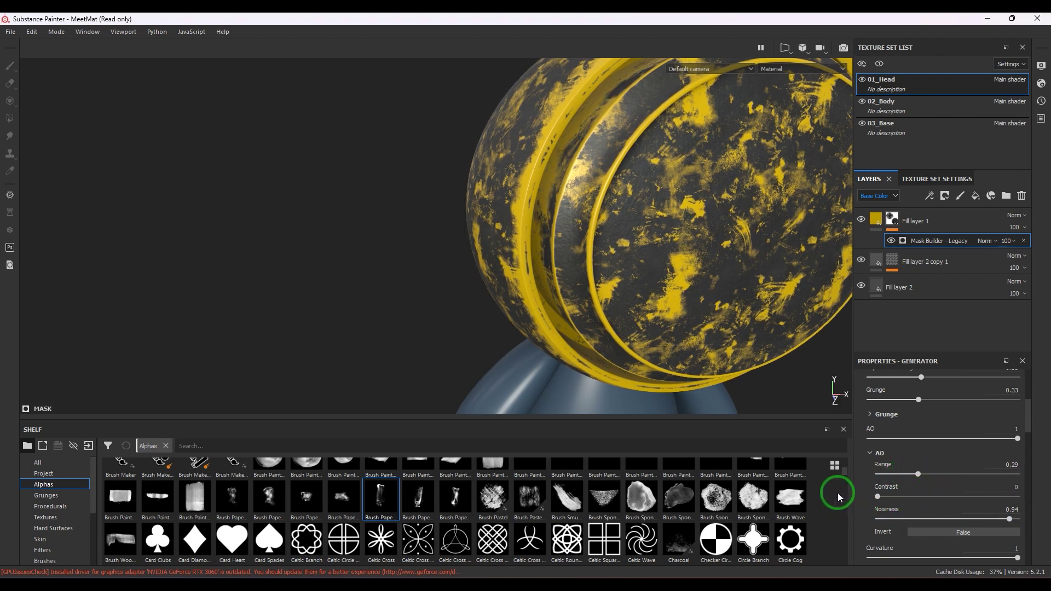
Set the AO Range to 0.65 and Noisiness to 0.92, toggling AO Invert to compare and leaving it False.
scroll(944, 469, "down", 3)
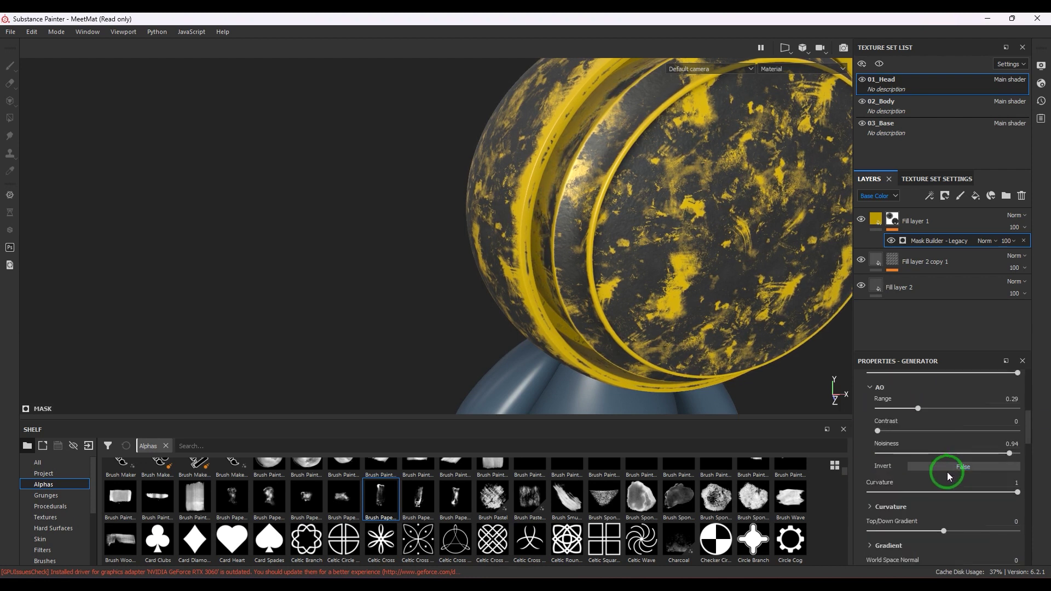
left_click(953, 465)
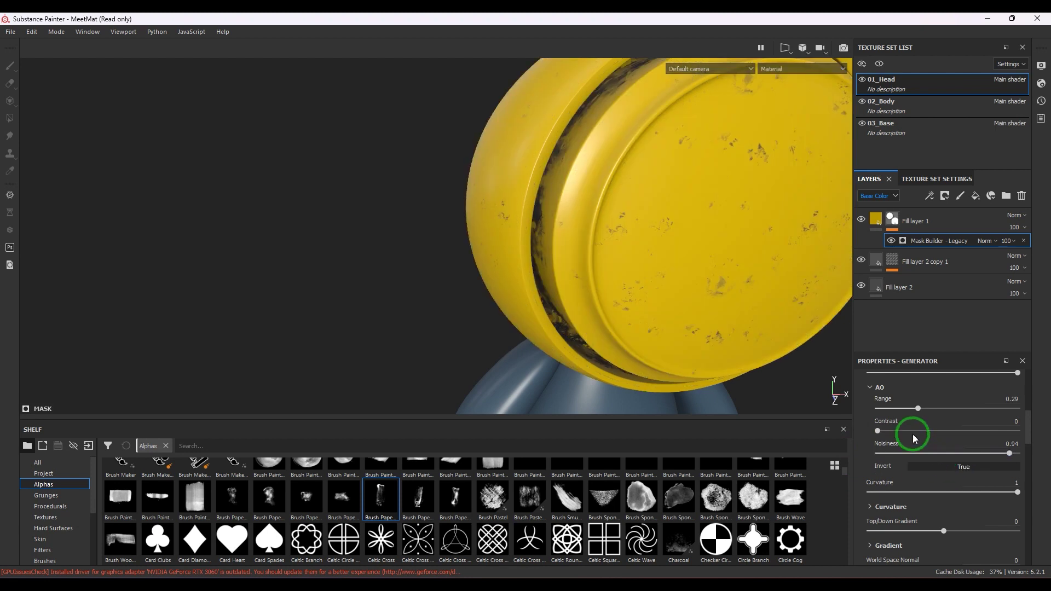
left_click_drag(918, 412, 968, 408)
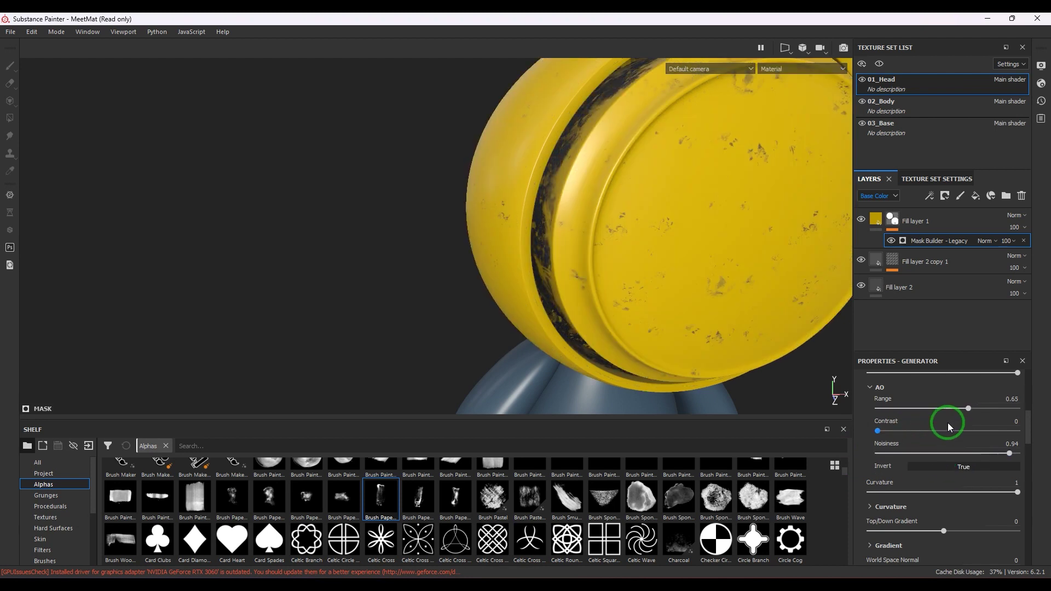
left_click_drag(892, 453, 1006, 453)
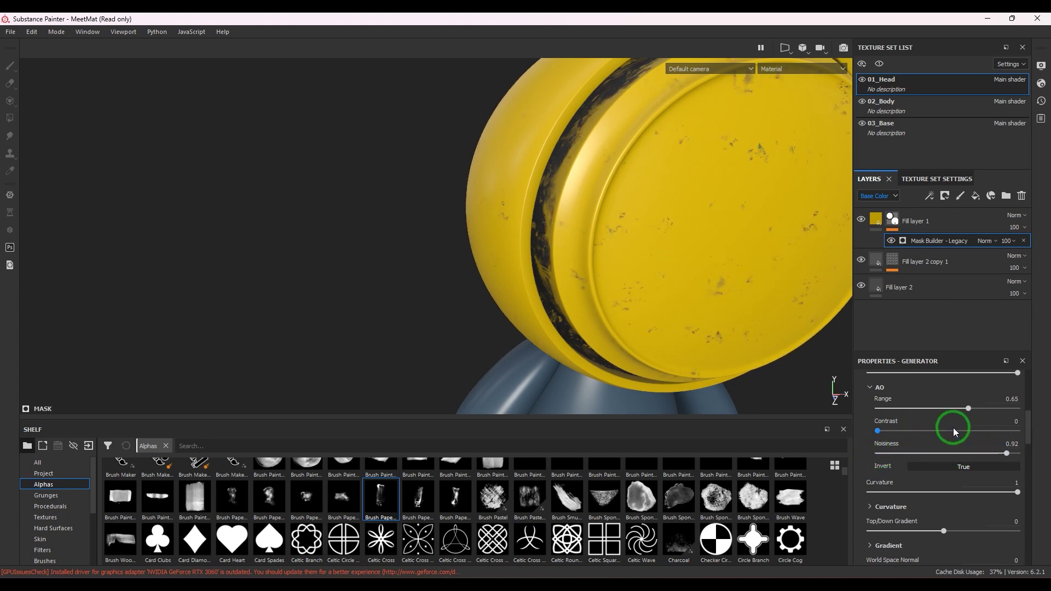
left_click(964, 465)
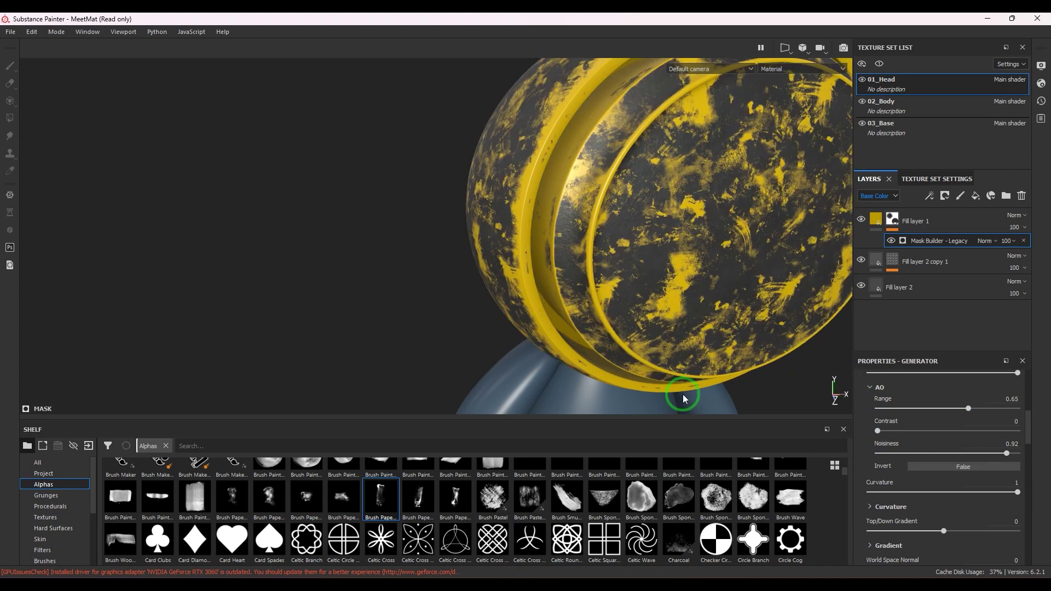
scroll(908, 445, "up", 1)
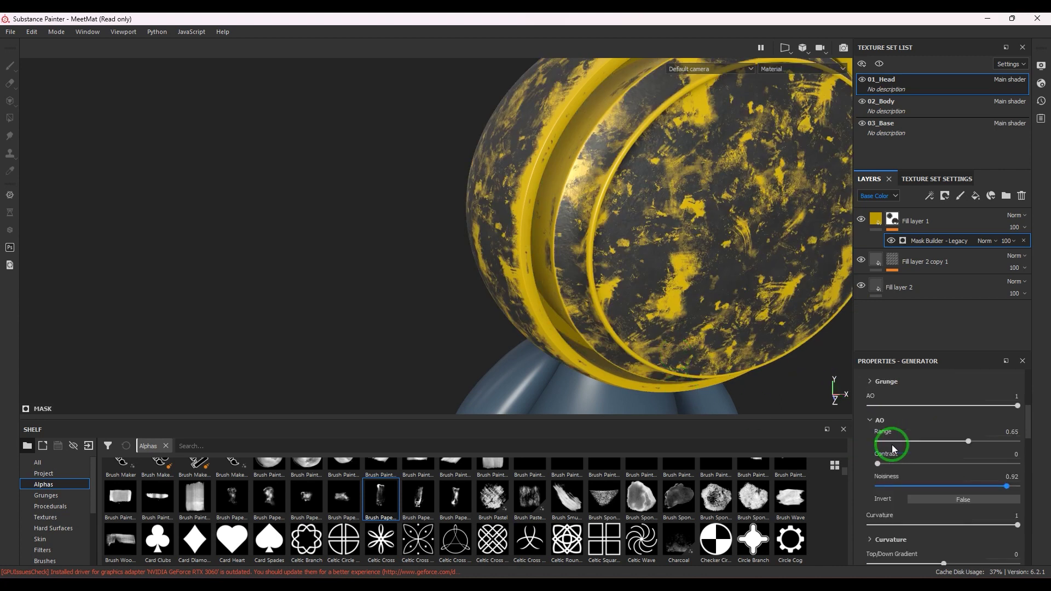
left_click(871, 423)
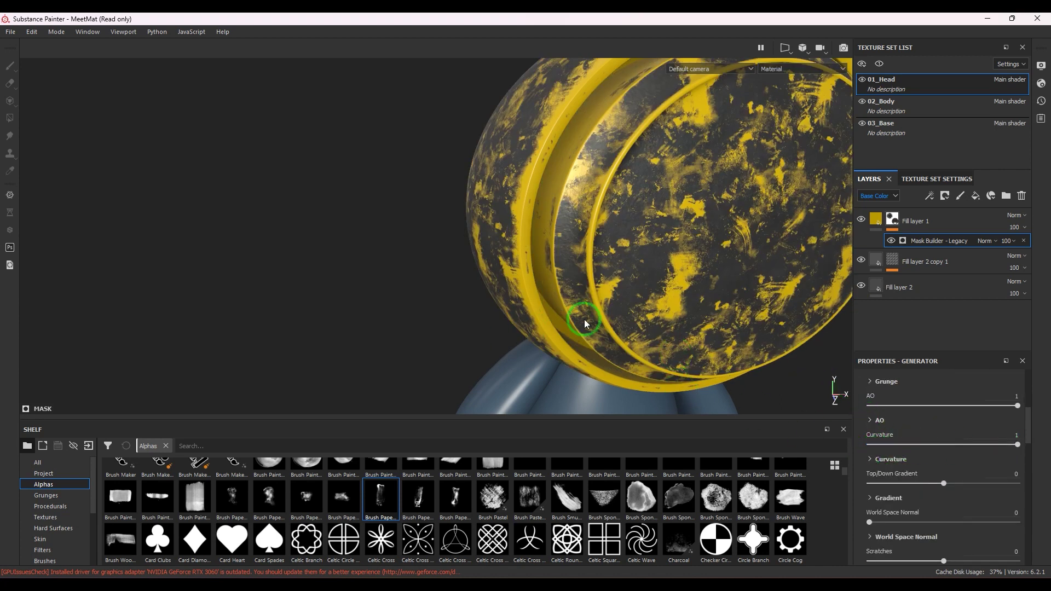
Vary the Mask Builder's Curvature amount to check the head's edges, ending at 1.
mouse_move(586, 322)
left_mouse_down("alt")
mouse_move(411, 252)
mouse_move(476, 307)
left_mouse_up("alt")
scroll(644, 199, "up", 2)
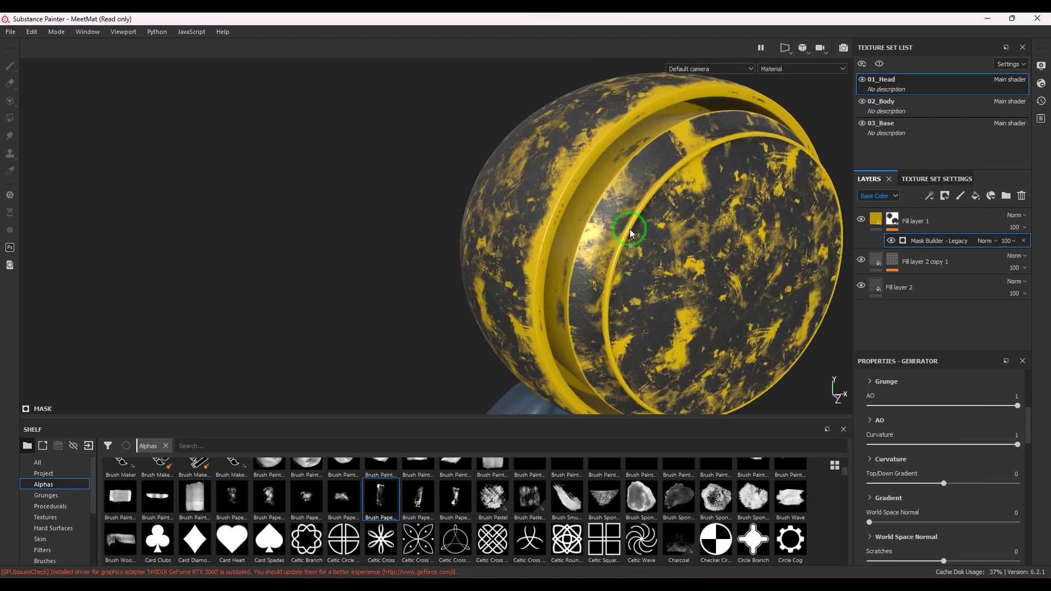
mouse_move(1003, 443)
left_mouse_down()
mouse_move(814, 446)
mouse_move(1019, 444)
mouse_move(801, 441)
mouse_move(1018, 444)
left_mouse_up()
left_click_drag(602, 290, 563, 294, "alt")
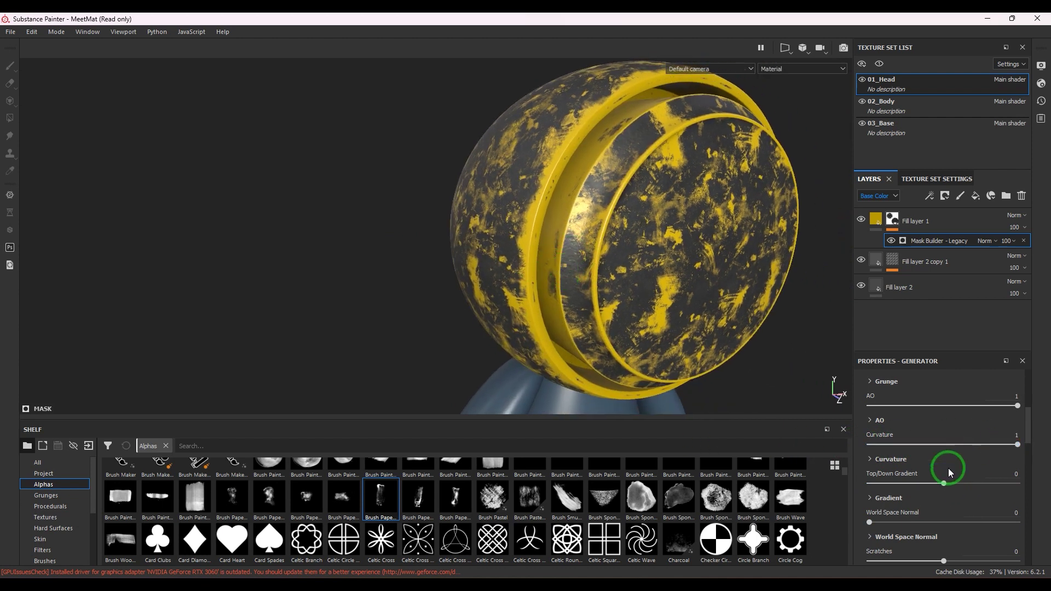
Set the Mask Builder's curvature Convex Range to 0.43 and Concave Range to -0.52.
left_click(873, 461)
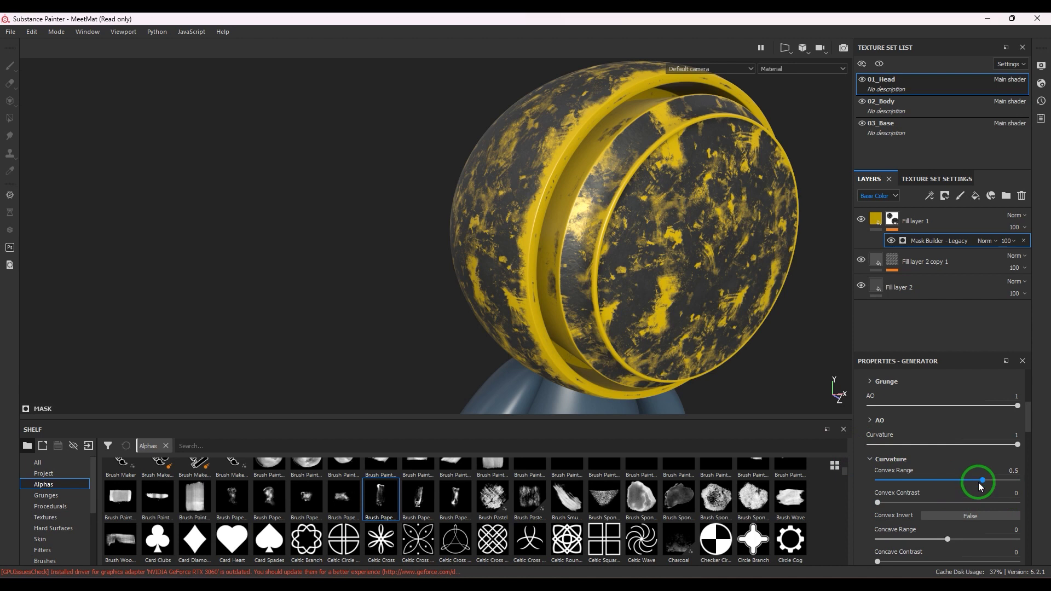
mouse_move(979, 480)
left_mouse_down()
mouse_move(851, 481)
mouse_move(977, 478)
left_mouse_up()
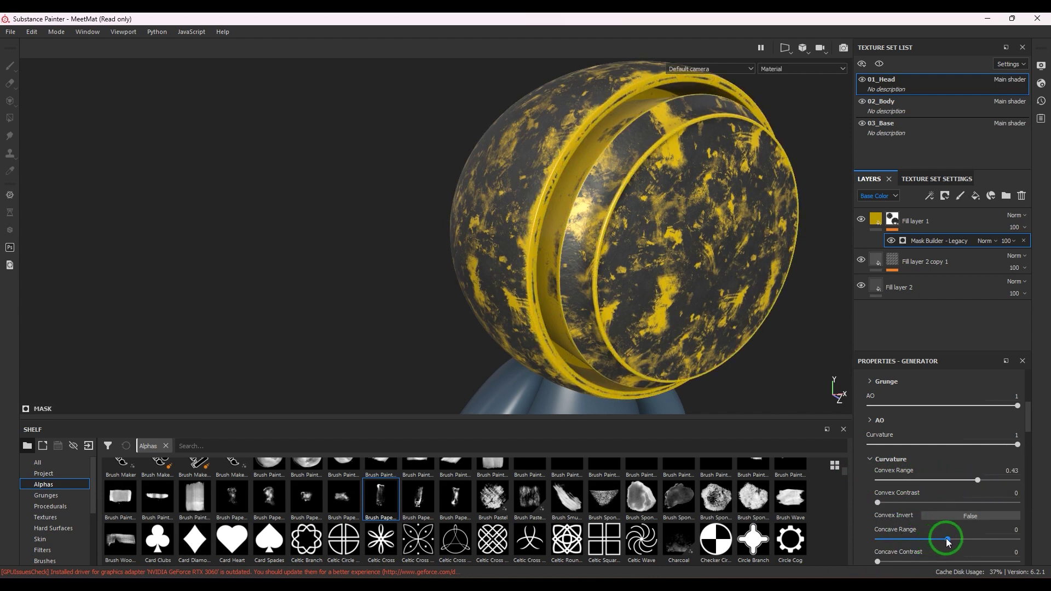
left_click_drag(947, 538, 913, 554)
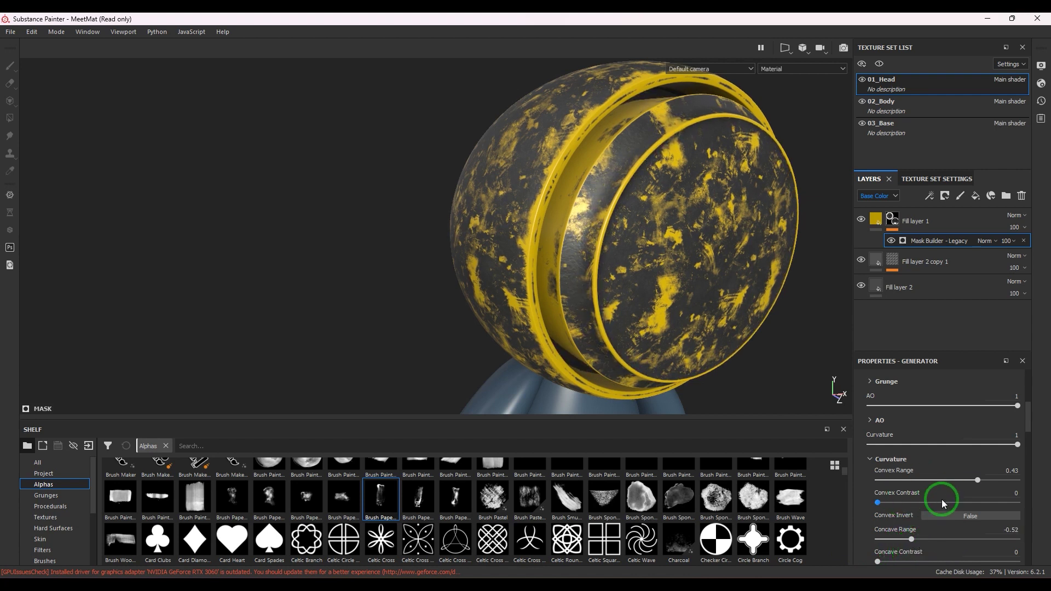
Test the Convex Contrast, leaving it at 0, and set Convex Invert to True.
left_click_drag(888, 508, 912, 510)
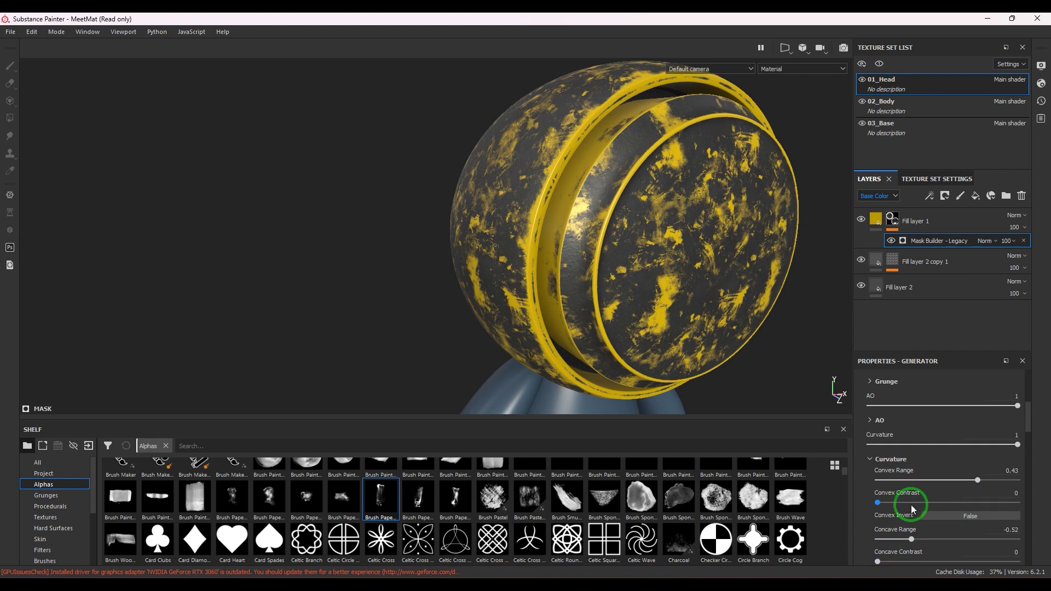
left_click(966, 517)
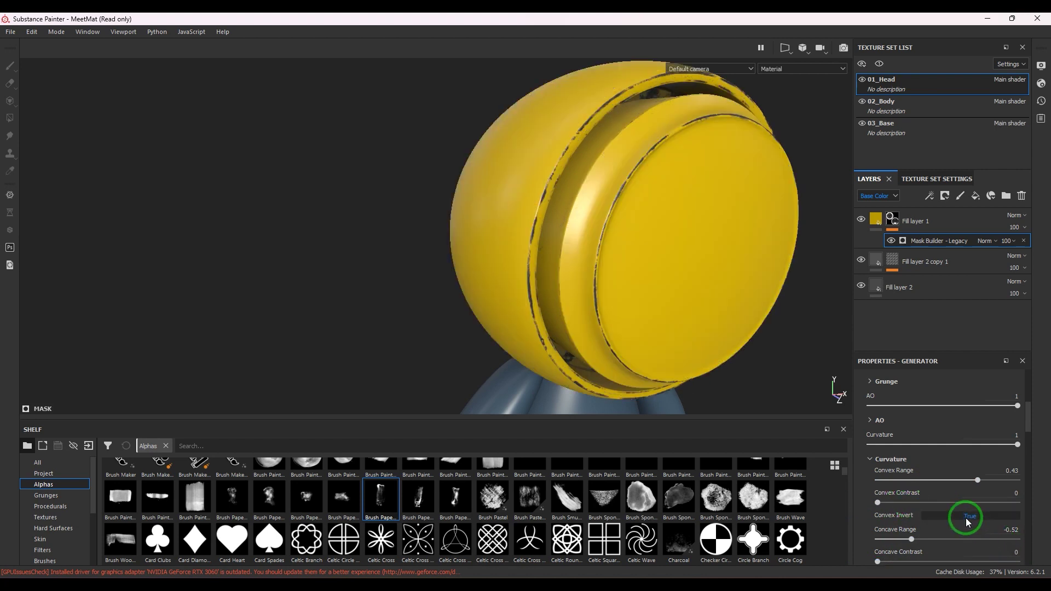
Set Convex Invert back to False and the Mask Builder's Top/Down Gradient to 0.41, and check the head's paint coverage.
left_click(965, 517)
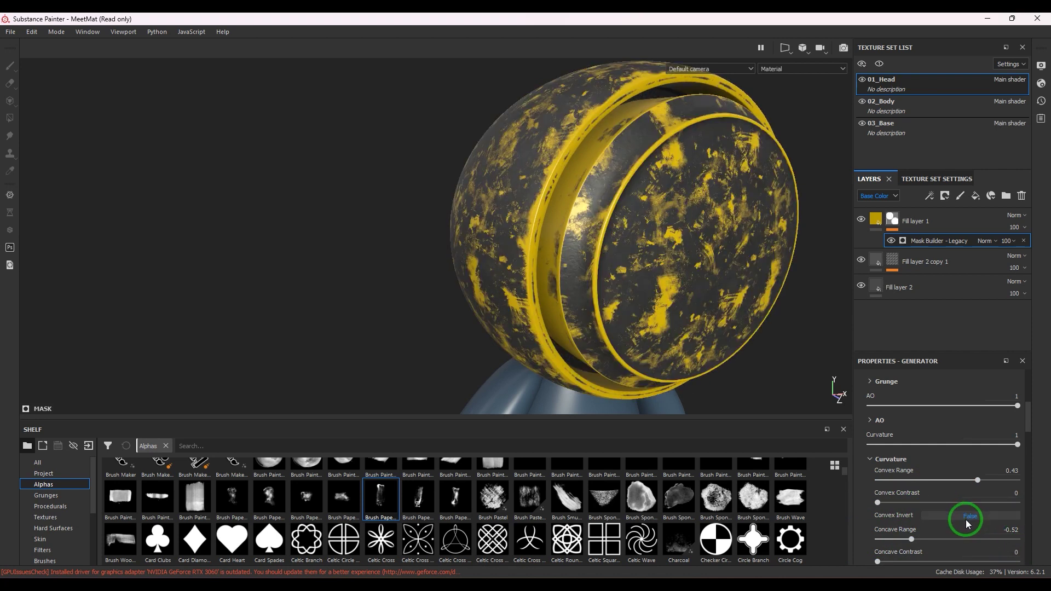
left_click(872, 461)
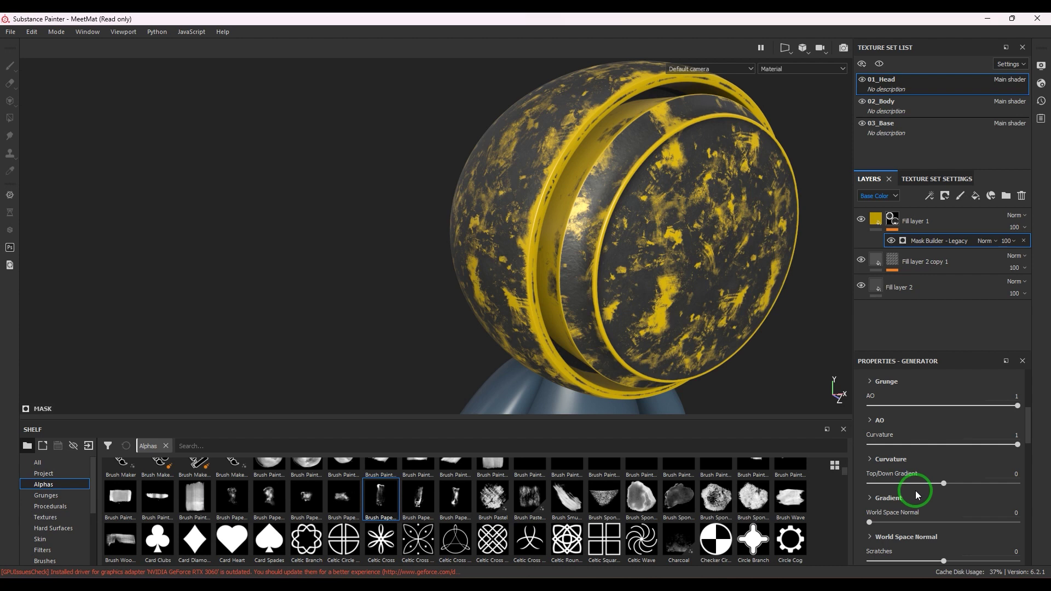
left_click_drag(924, 487, 974, 486)
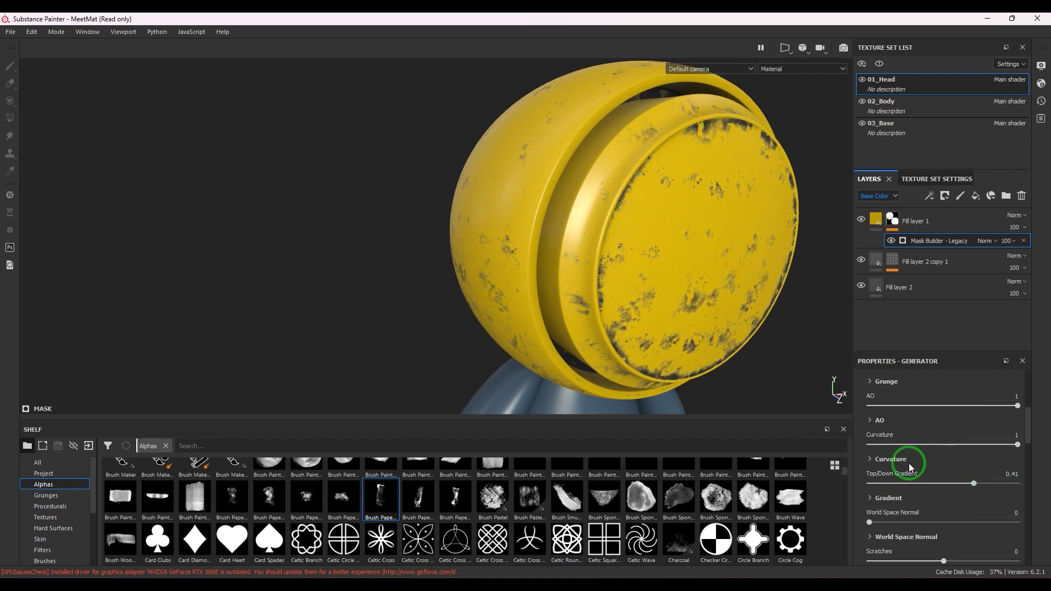
left_click_drag(605, 352, 622, 241, "alt")
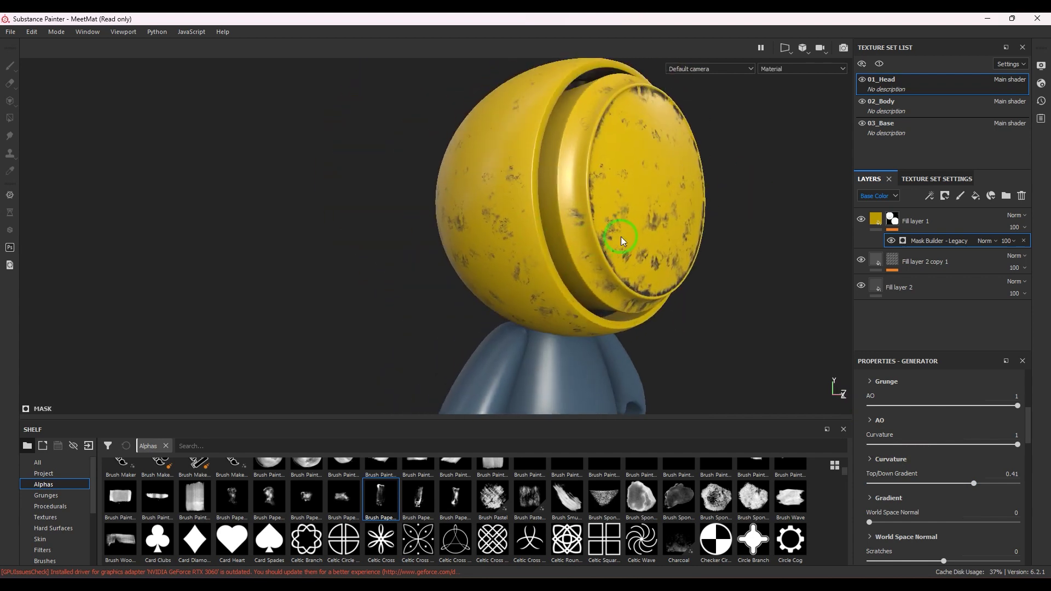
Test the World Space Normal Top Intensity, leaving it at 0, and set the Bottom Intensity to -0.98.
scroll(957, 515, "down", 3)
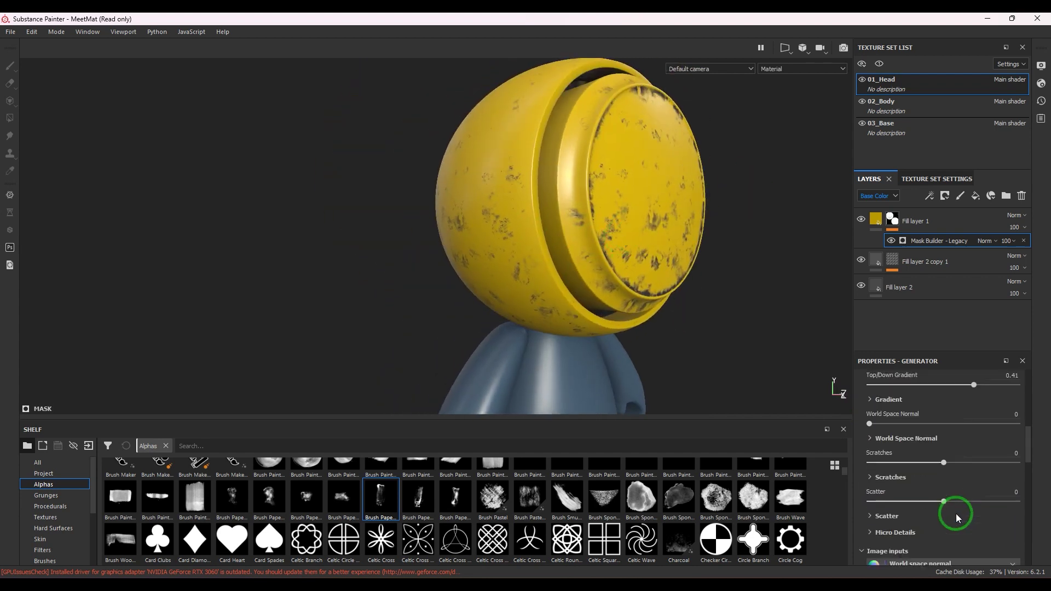
left_click(870, 438)
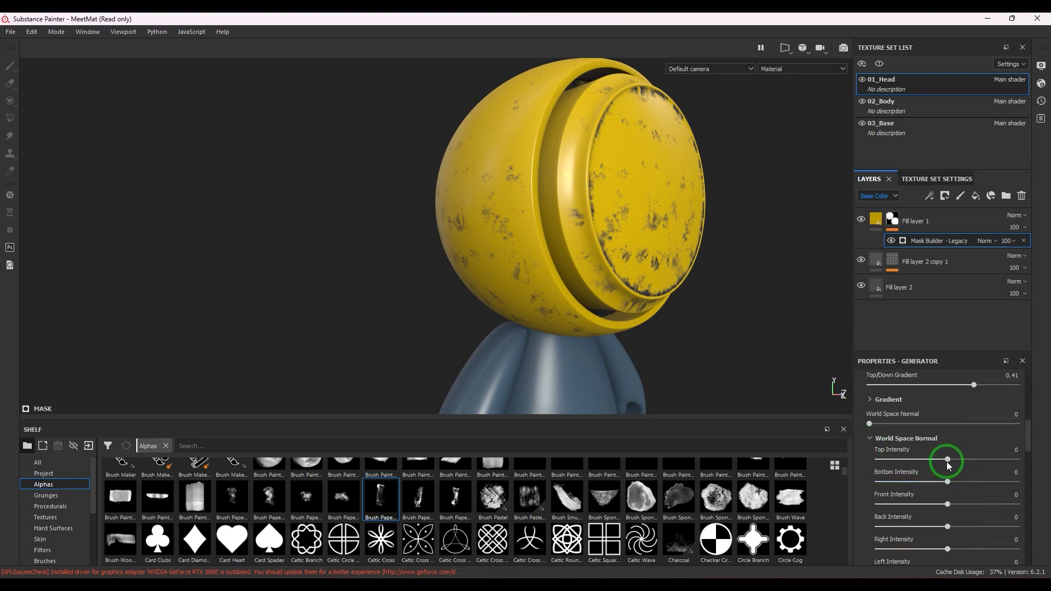
mouse_move(949, 463)
left_mouse_down()
mouse_move(1016, 459)
mouse_move(859, 459)
mouse_move(954, 458)
left_mouse_up()
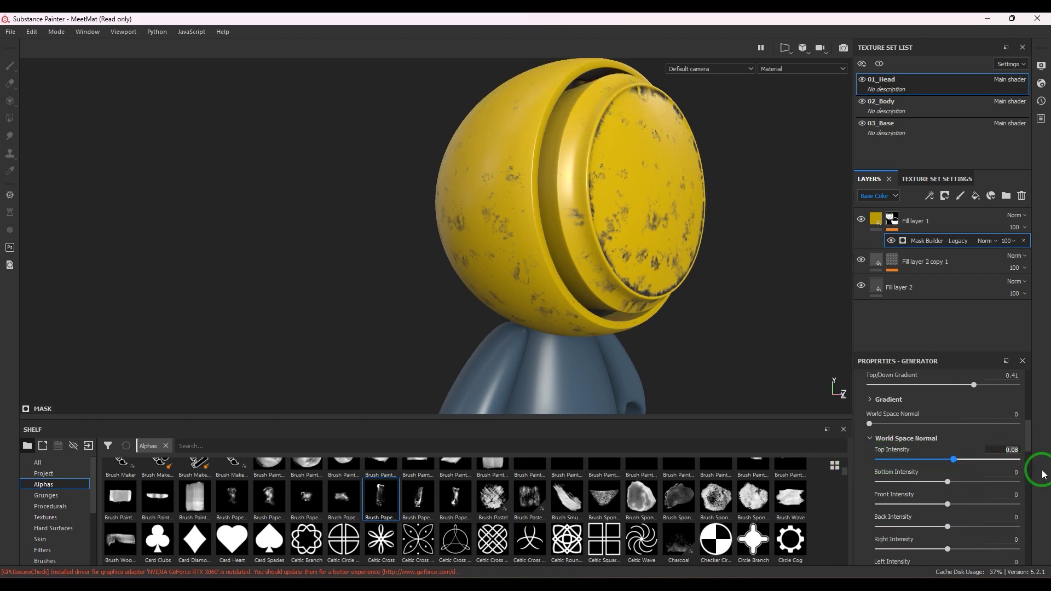
type("0")
key("Return")
left_click_drag(947, 481, 880, 481)
left_click_drag(944, 459, 996, 466)
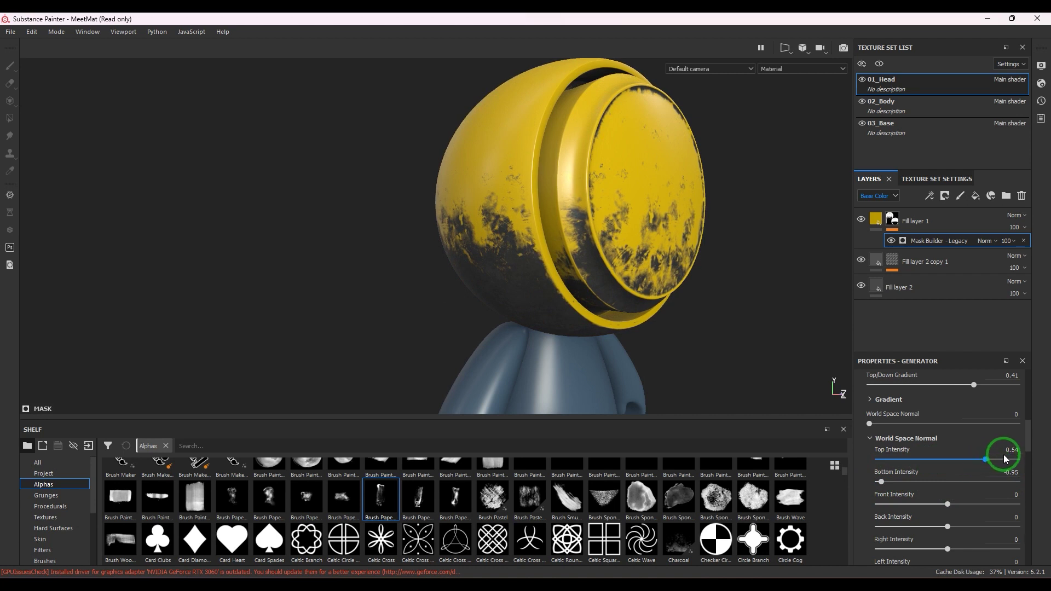
left_click(880, 482)
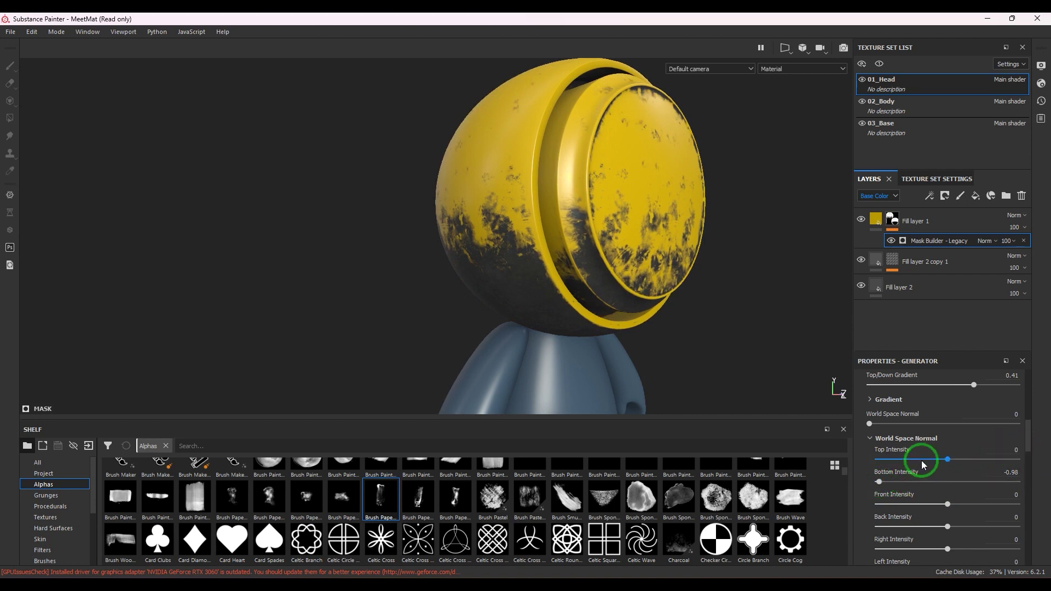
Try a Gradient Range of 0.17 on the yellow paint's mask and settle on 0.31.
left_click(880, 399)
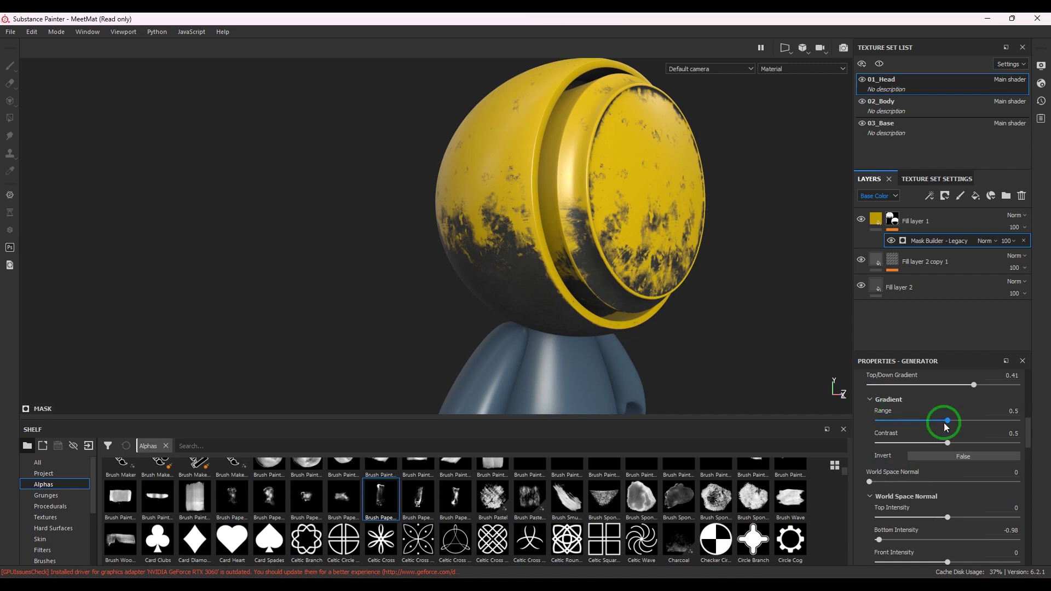
left_click_drag(949, 422, 915, 427)
left_click_drag(629, 290, 646, 335, "alt")
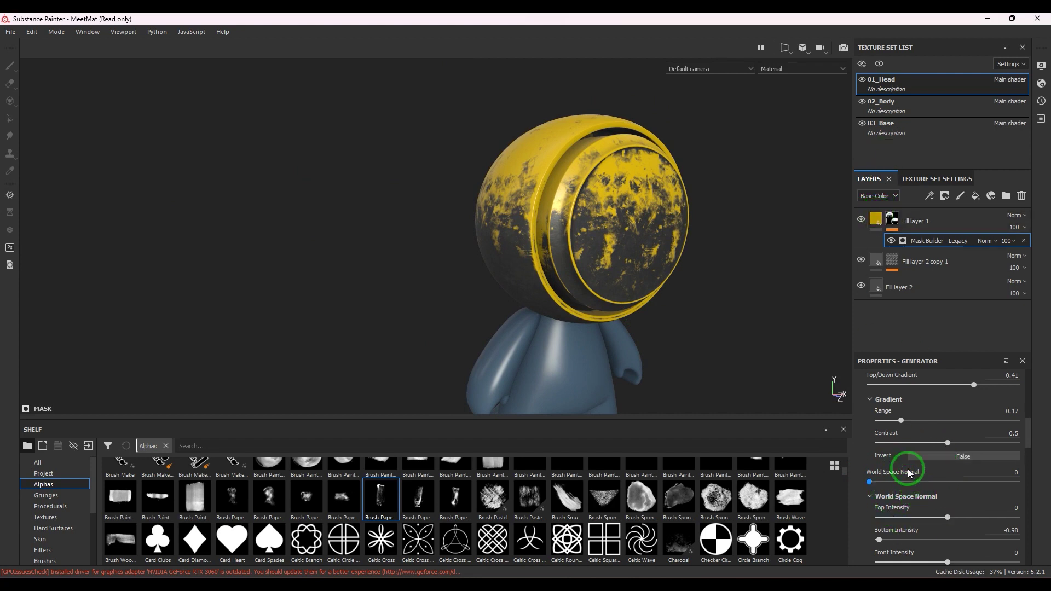
left_click_drag(900, 421, 920, 421)
Reset the Mask Builder's Top/Down Gradient to 0 and set its global Invert to True.
scroll(918, 444, "up", 2)
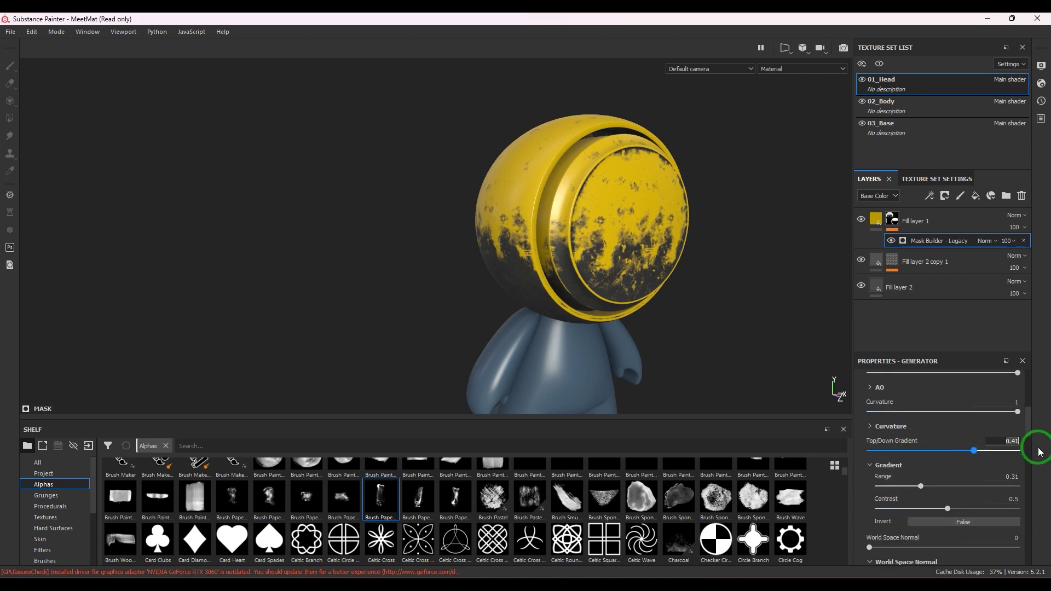
left_click(1013, 433)
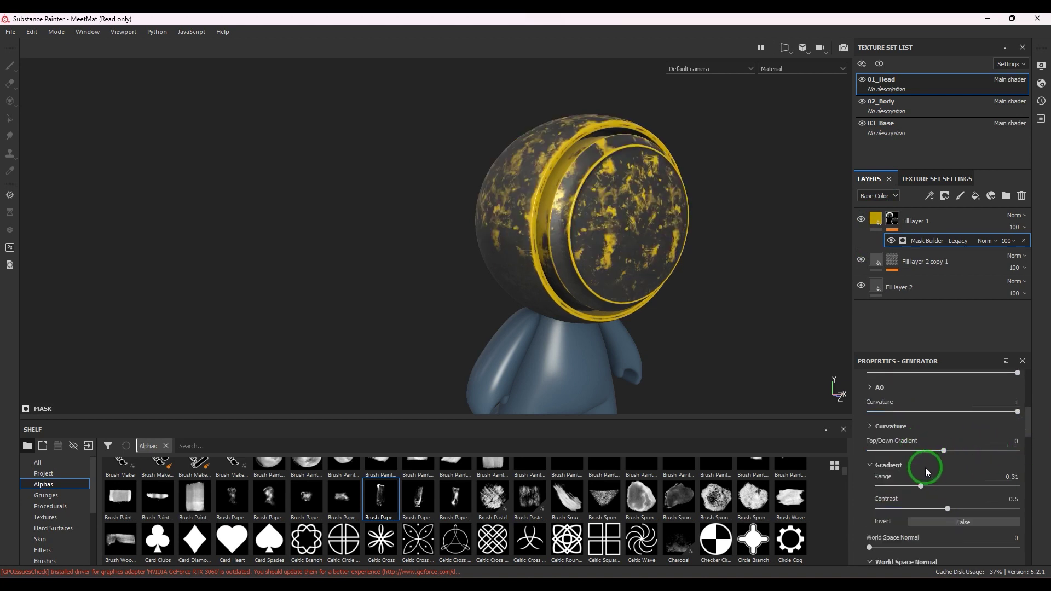
scroll(952, 491, "up", 4)
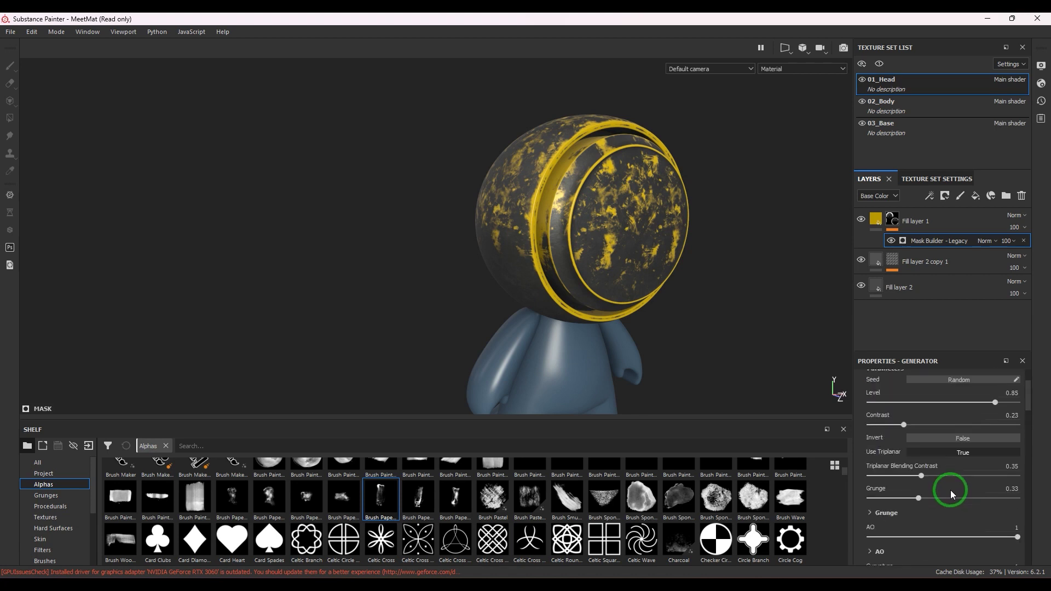
left_click(956, 438)
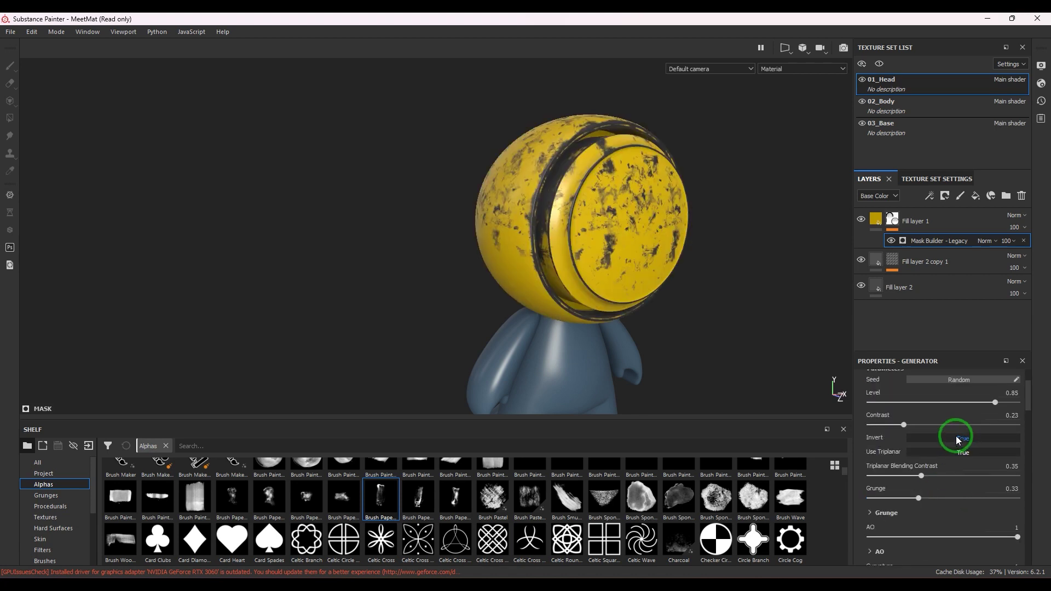
Change the base color of Fill layer 1 from yellow to a dark, muted blue.
left_click(876, 219)
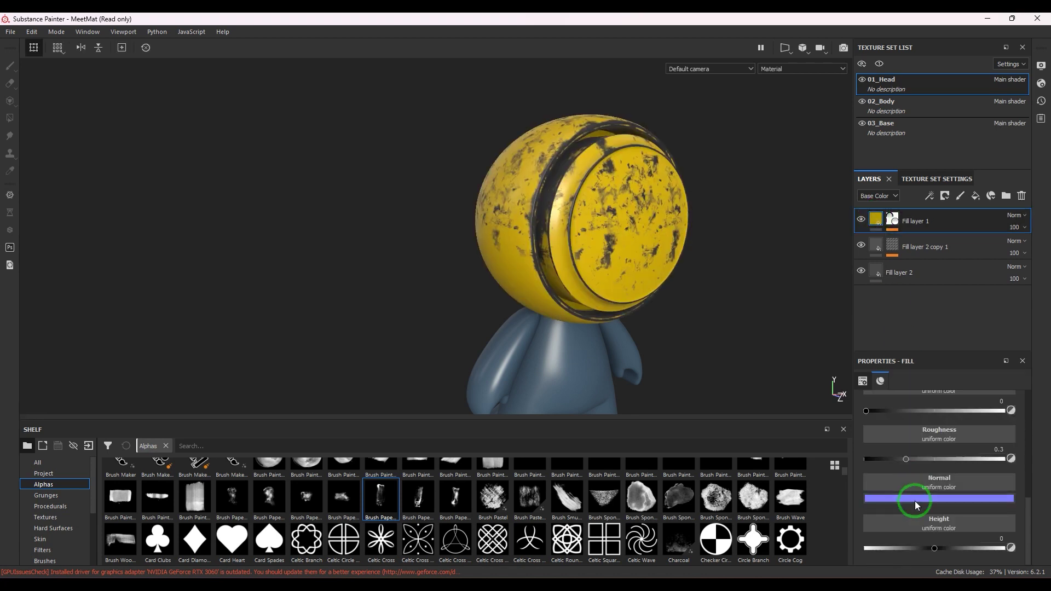
left_click(921, 459)
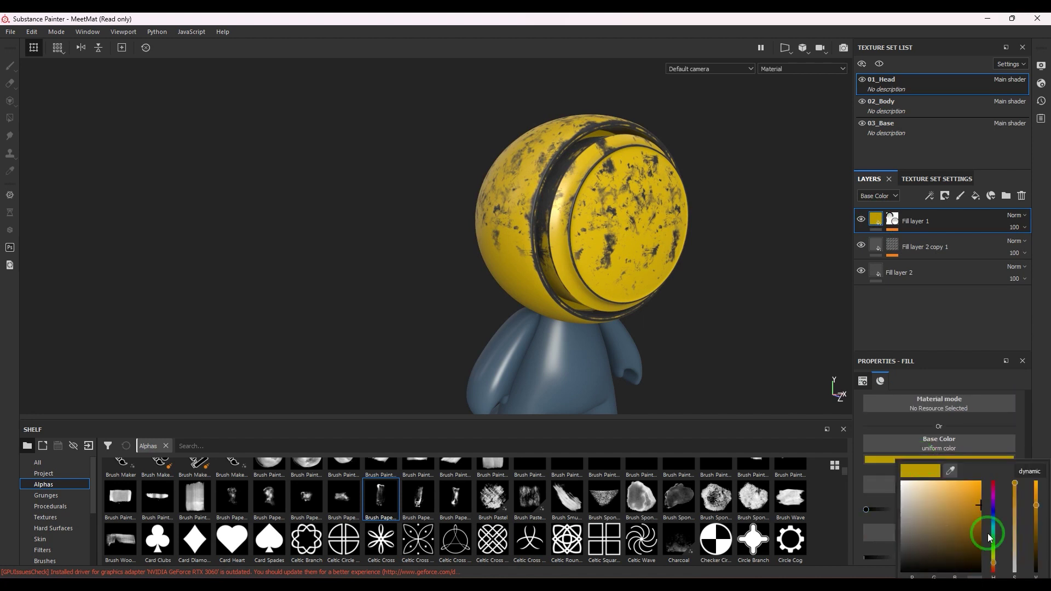
left_click(993, 515)
left_click(925, 545)
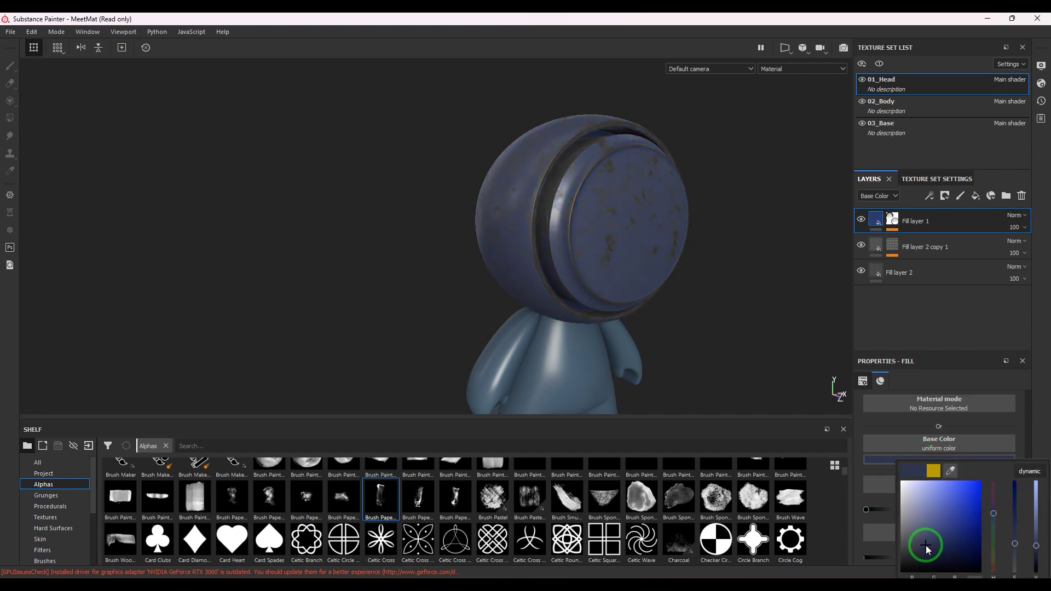
left_click_drag(694, 286, 631, 303, "alt")
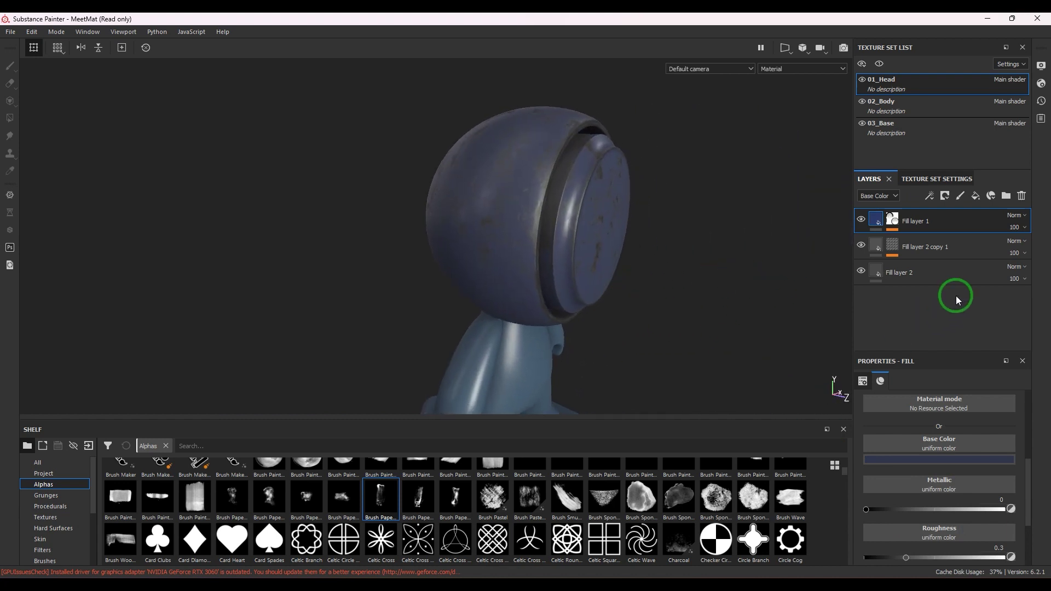
Add a fill layer above the paint with a dusty tan base color and a Roughness of 1.
left_click(977, 200)
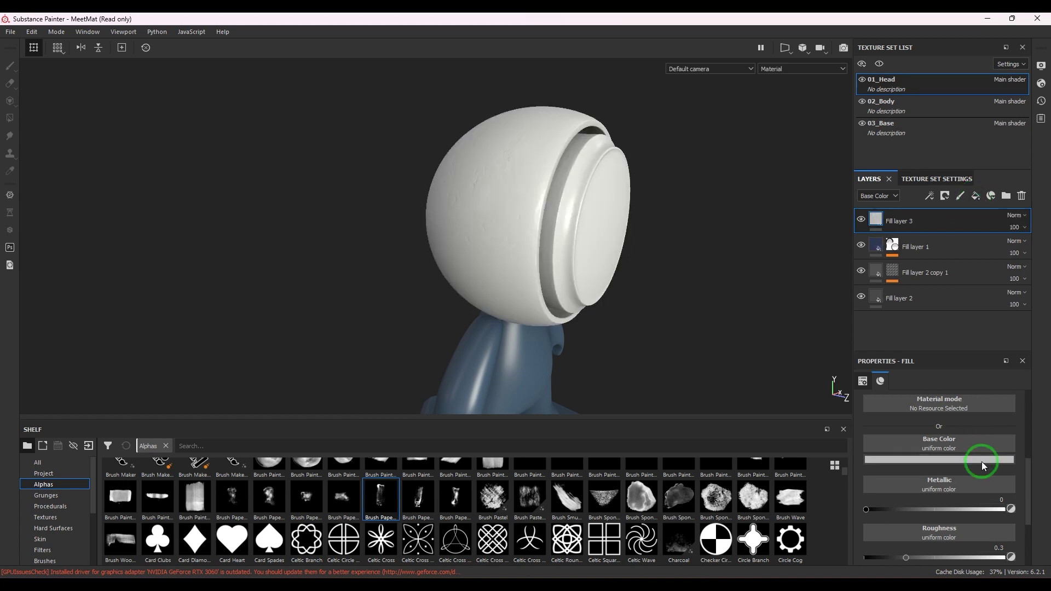
left_click(939, 465)
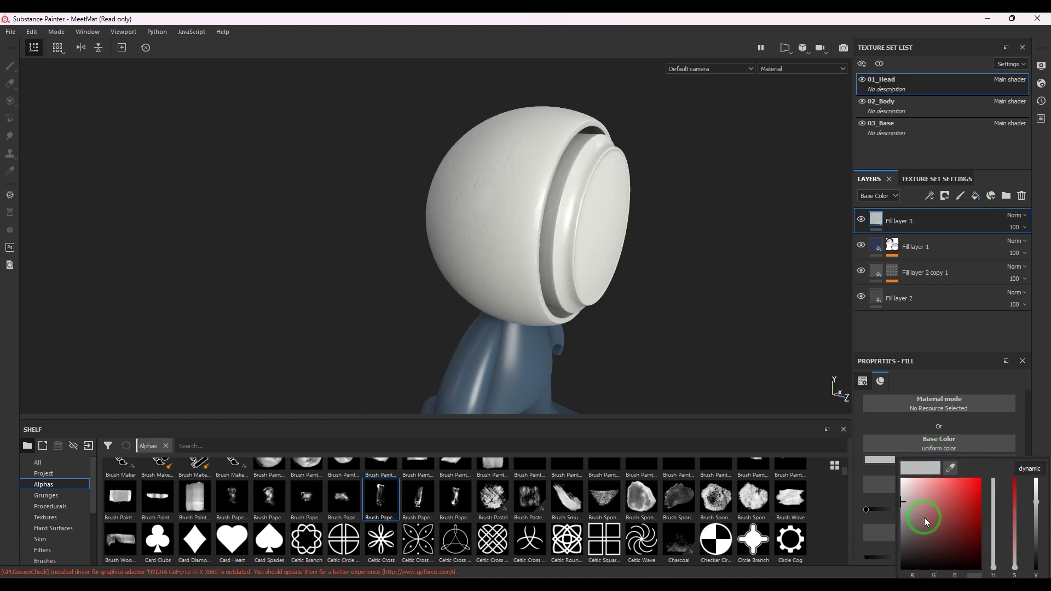
left_click(921, 507)
left_click(994, 567)
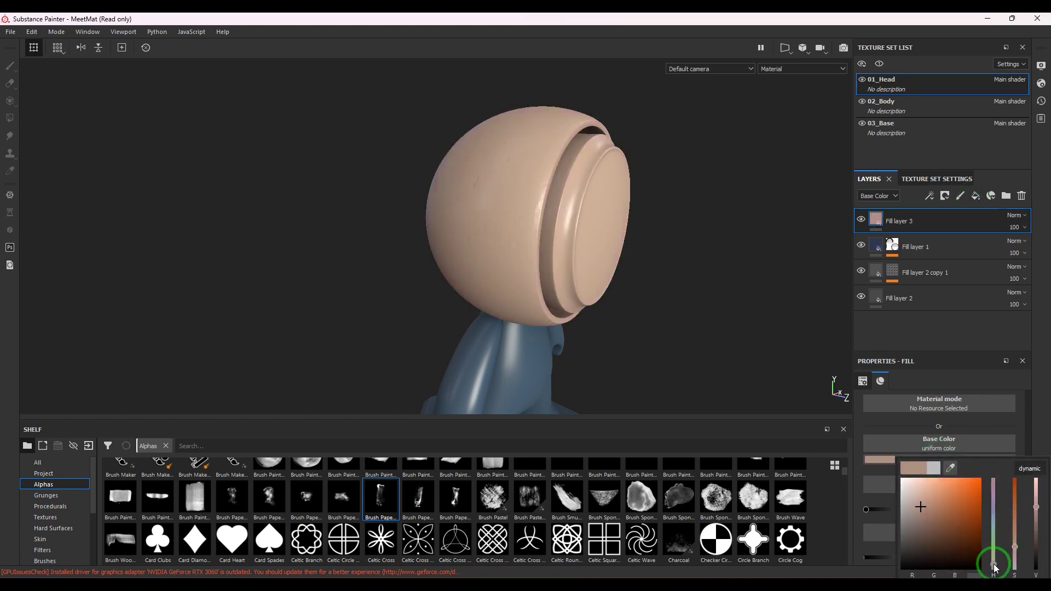
left_click_drag(928, 508, 920, 517)
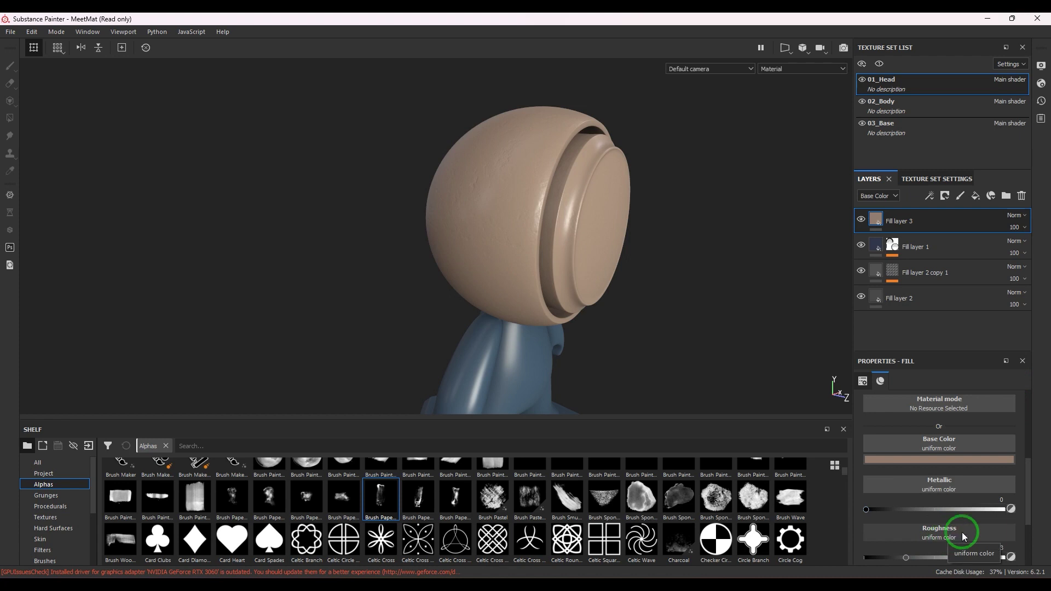
left_click_drag(907, 558, 1036, 563)
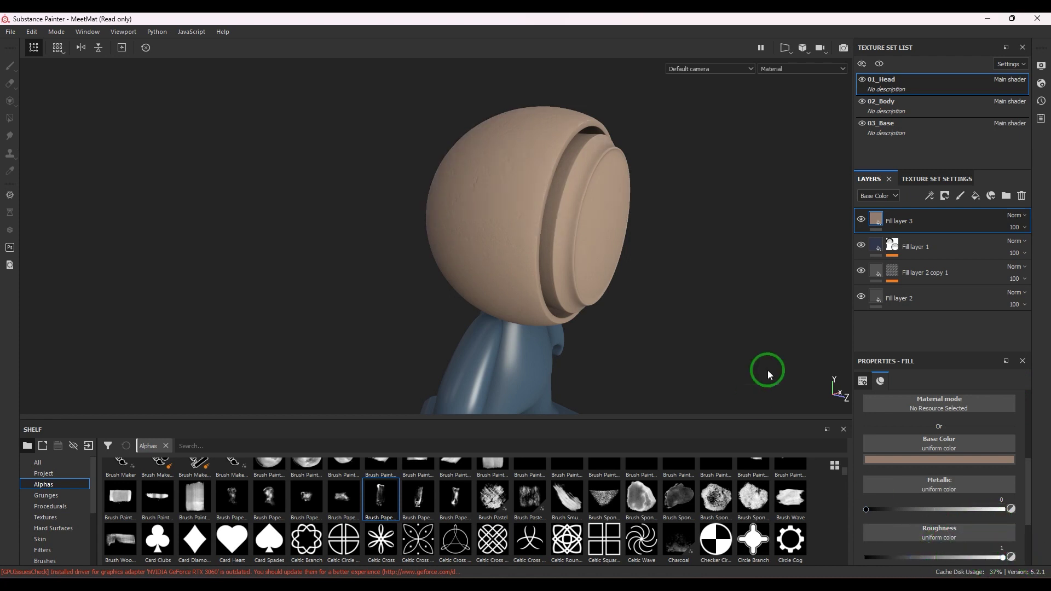
Give Fill layer 3 a white mask driven by a Mask Builder - Legacy generator.
left_click(945, 197)
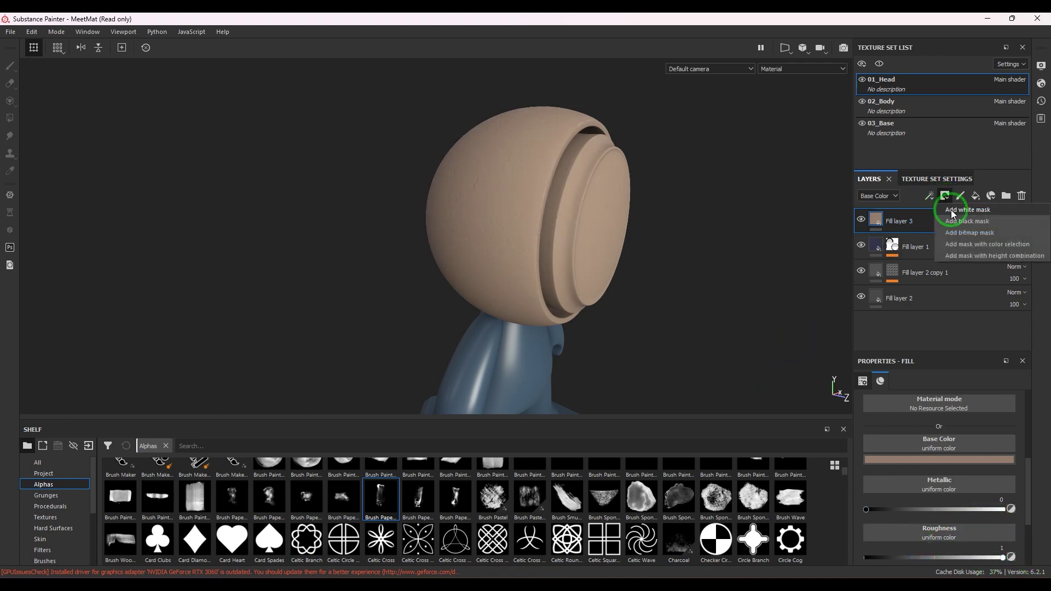
left_click(951, 209)
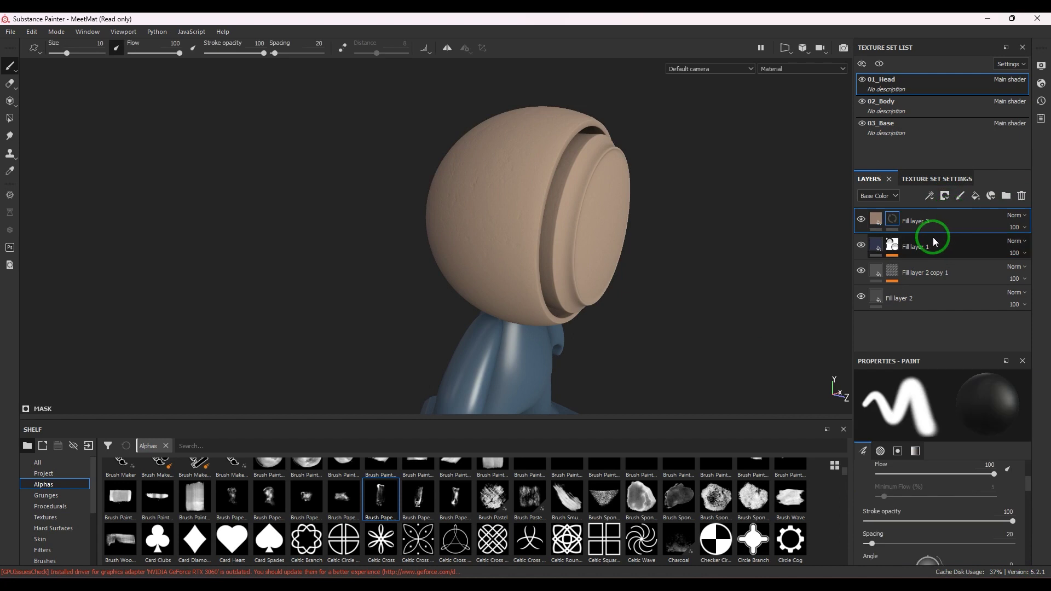
left_click(930, 196)
left_click(968, 211)
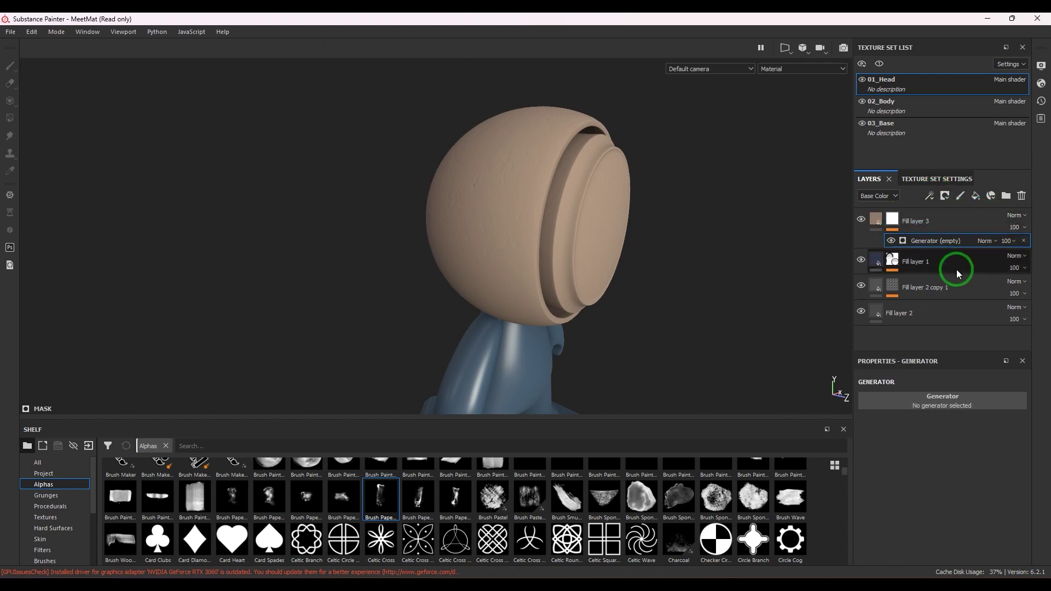
left_click(940, 400)
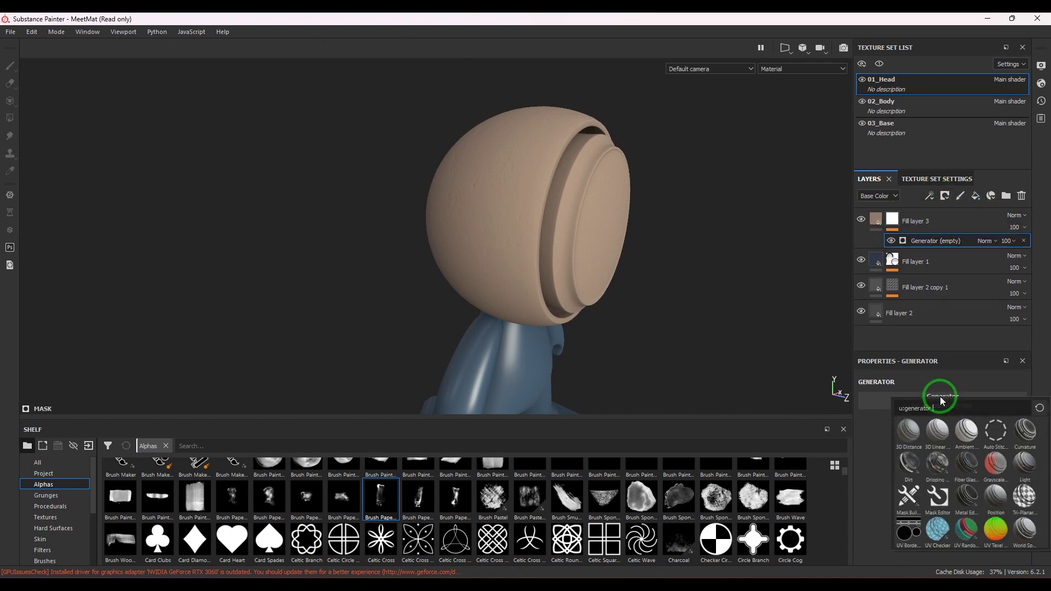
left_click(908, 499)
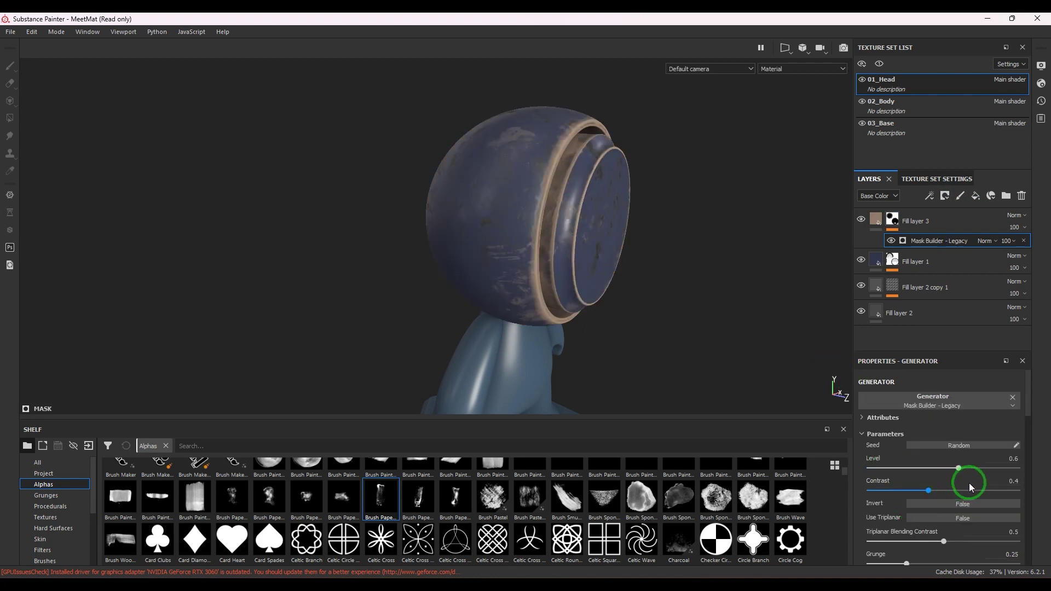
Set the Grunge, AO and Curvature amounts of Fill layer 3's Mask Builder to 0.
scroll(969, 483, "down", 3)
left_click(987, 491)
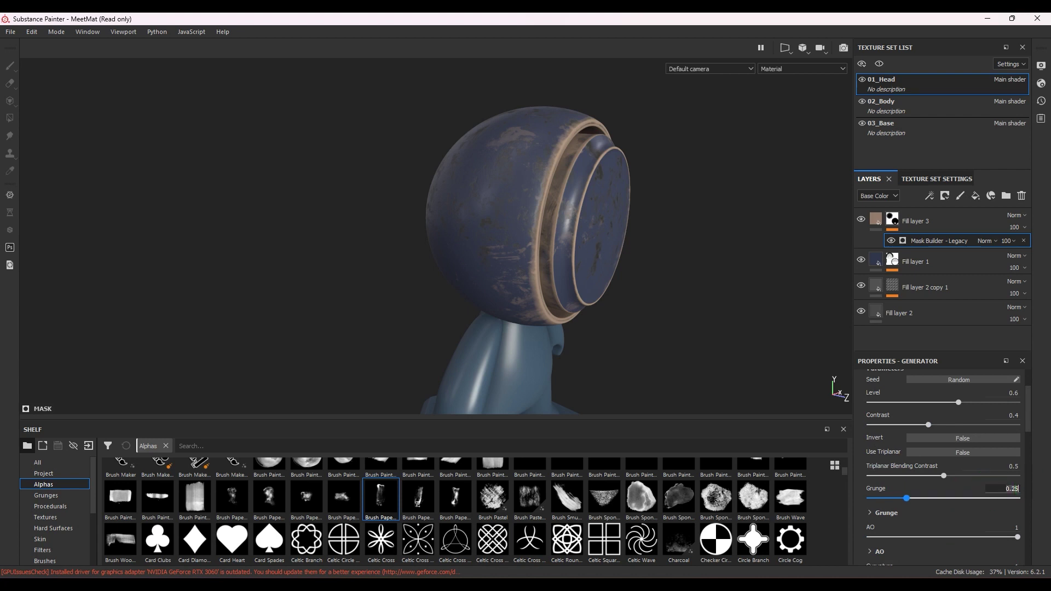
key("Return")
scroll(923, 505, "down", 3)
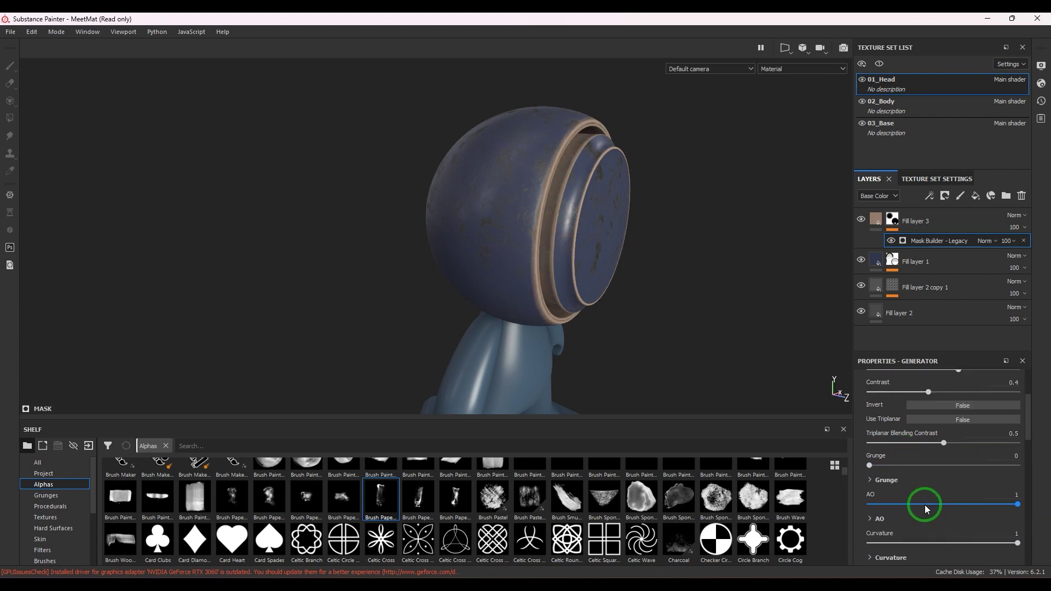
double_click(1010, 472)
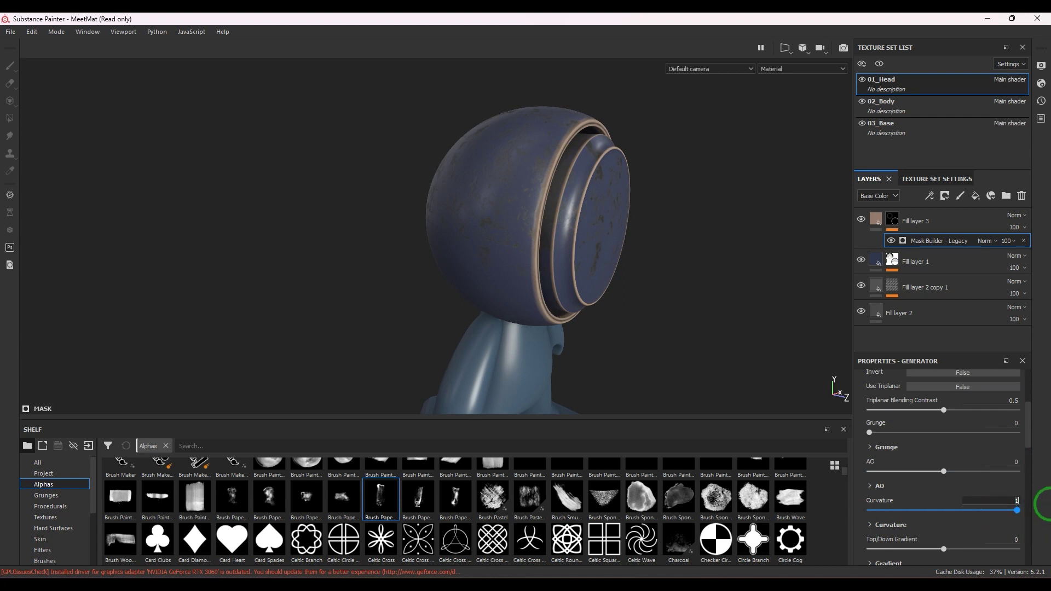
type("0")
key("Return")
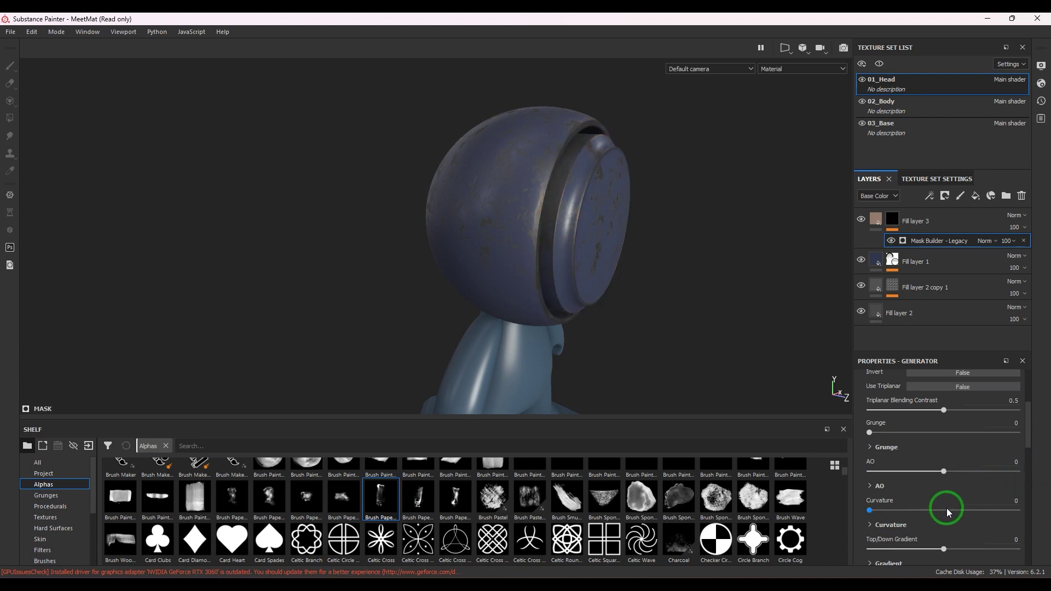
Raise the Top/Down Gradient of Fill layer 3's Mask Builder to 1.
scroll(947, 508, "down", 2)
scroll(946, 507, "down", 4)
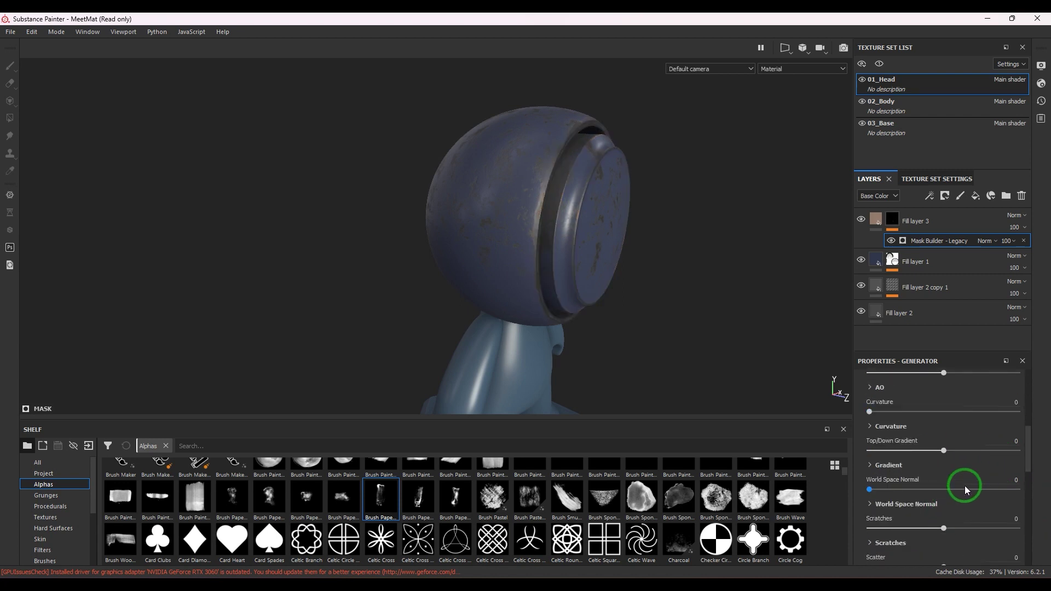
left_click_drag(944, 450, 973, 458)
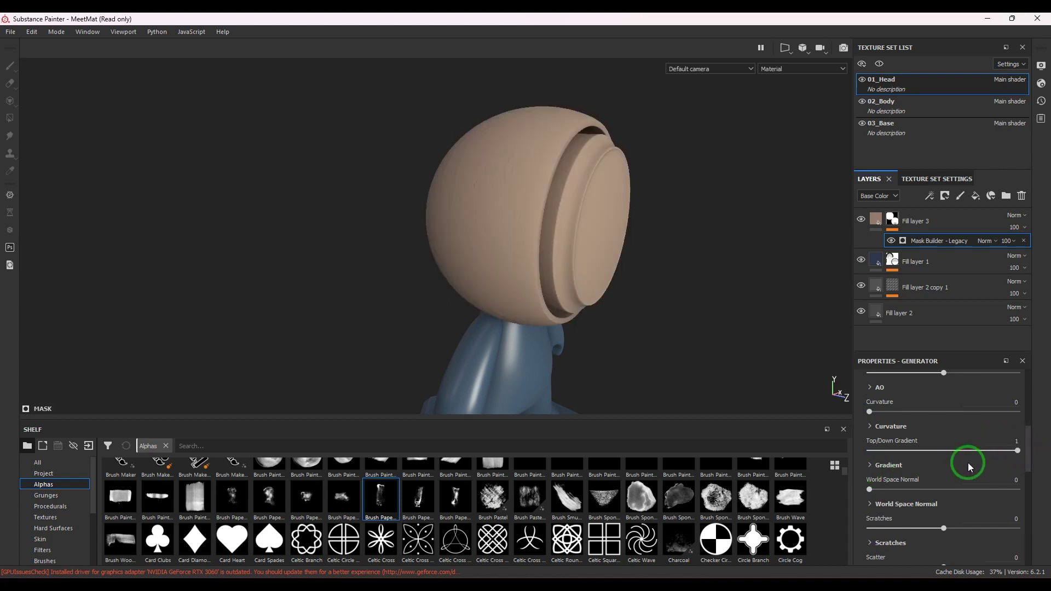
Set the World Space Normal Bottom Intensity of Fill layer 3's Mask Builder to -1.
left_click(870, 467)
scroll(955, 504, "down", 4)
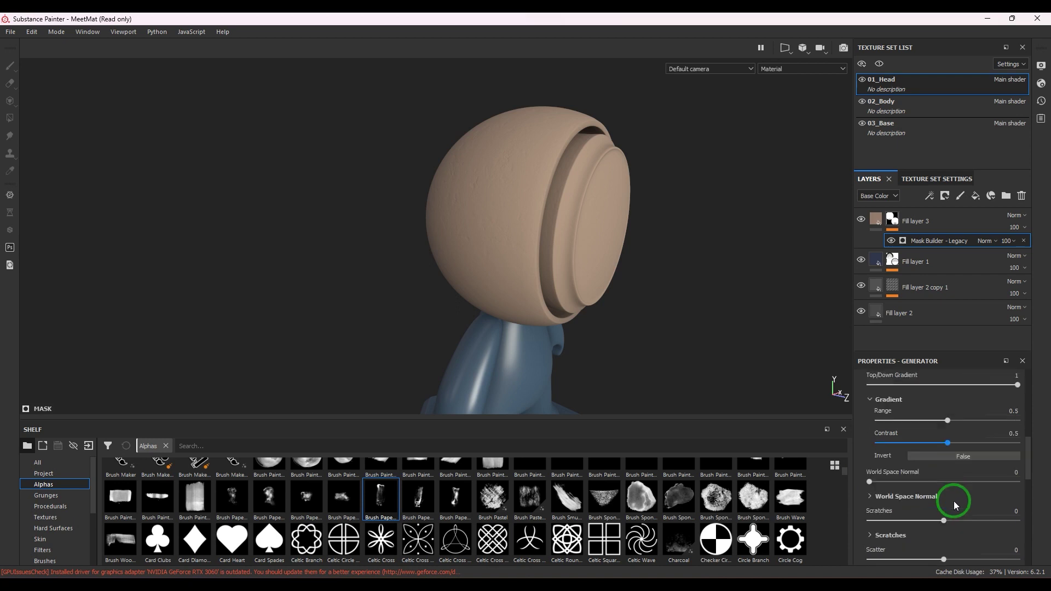
scroll(934, 497, "down", 4)
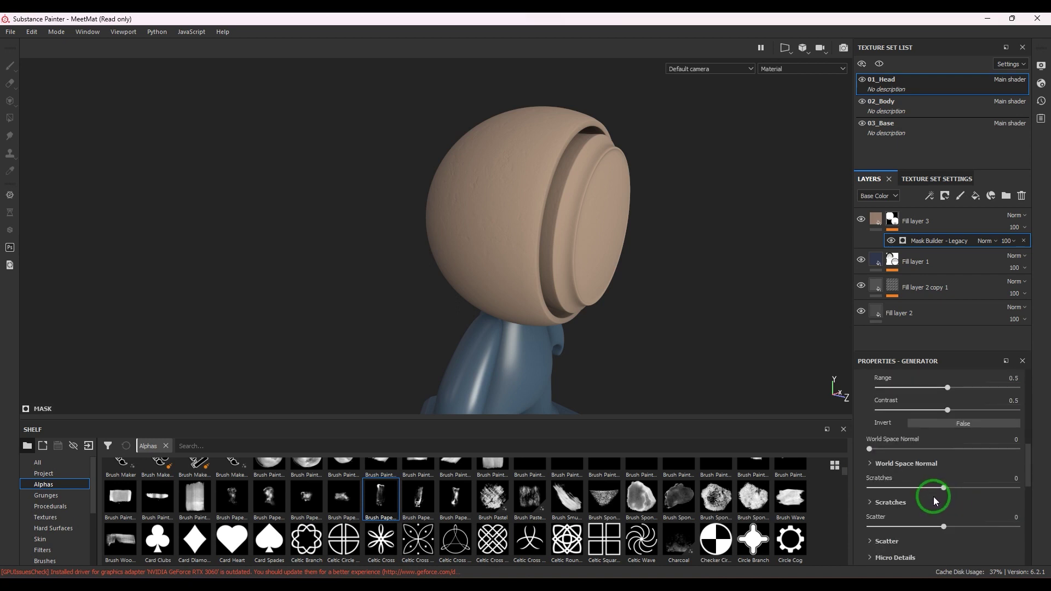
scroll(882, 433, "up", 2)
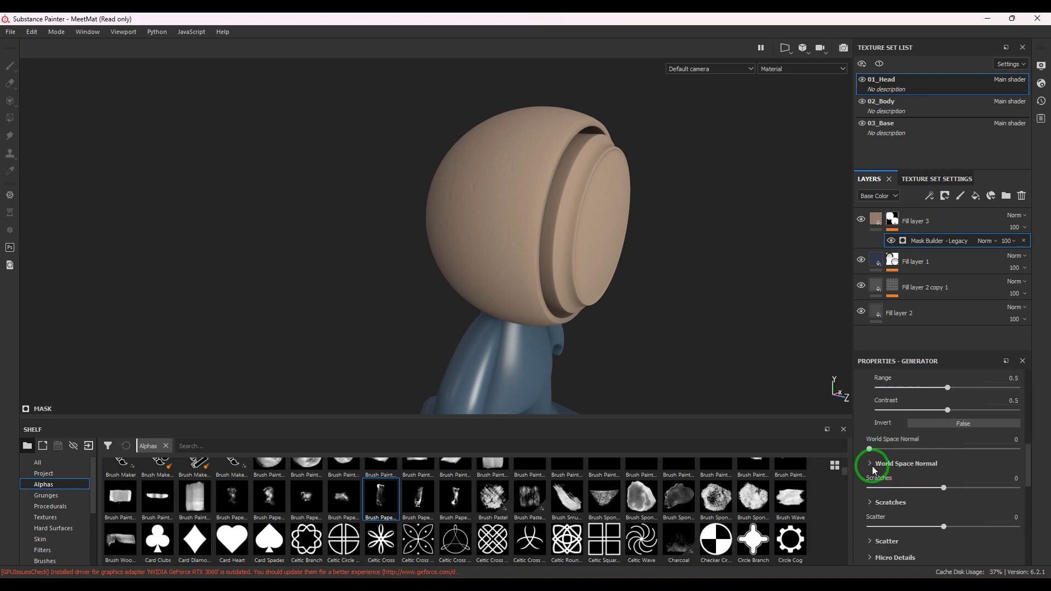
left_click(872, 463)
left_click_drag(952, 490, 1009, 478)
key("ctrl+z")
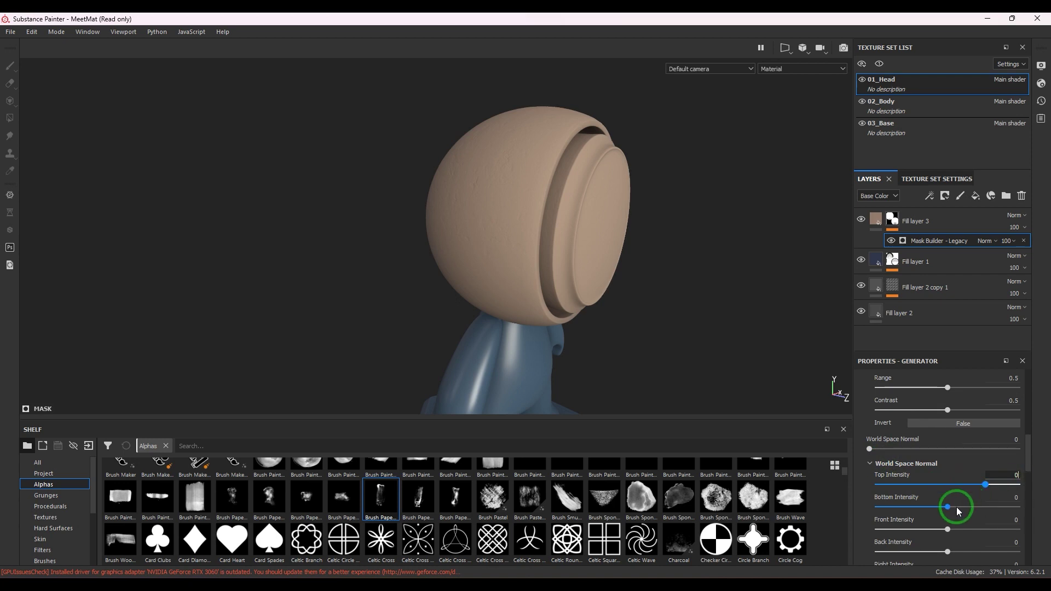
left_click_drag(954, 503, 856, 500)
scroll(934, 466, "up", 4)
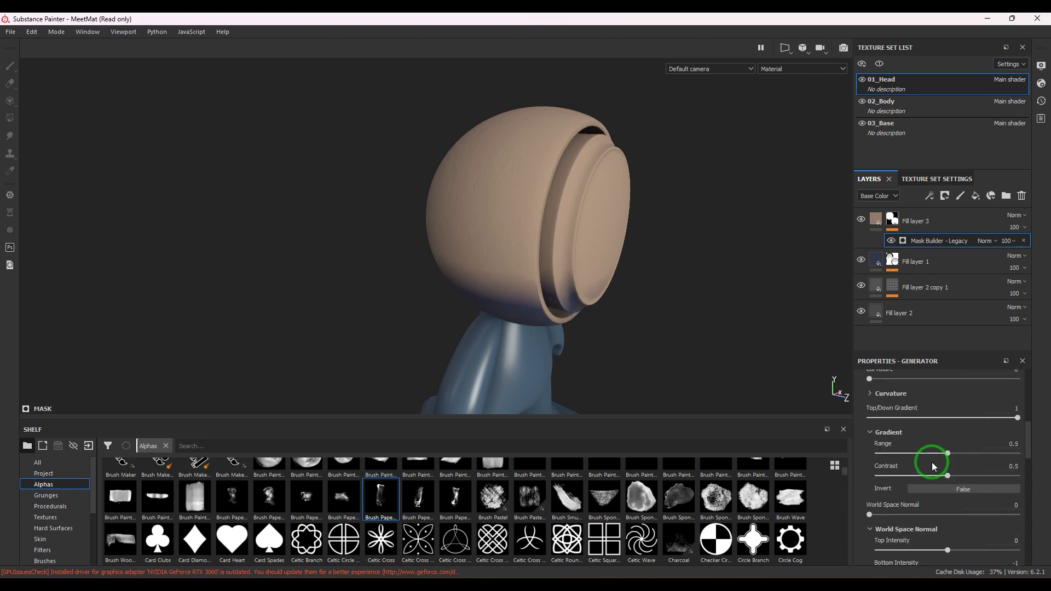
Set the Gradient Range to 0.12, the Gradient Contrast to 0 and the AO amount to -1 in Fill layer 3's Mask Builder.
left_click_drag(948, 454, 895, 460)
left_click_drag(614, 295, 563, 293, "alt")
scroll(991, 477, "up", 2)
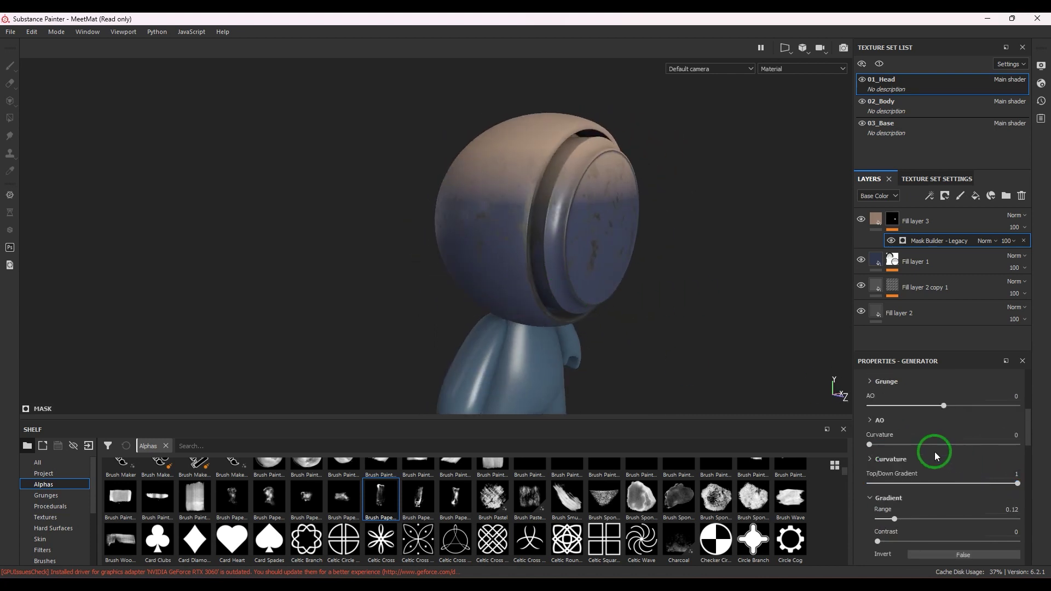
left_click_drag(880, 443, 832, 399)
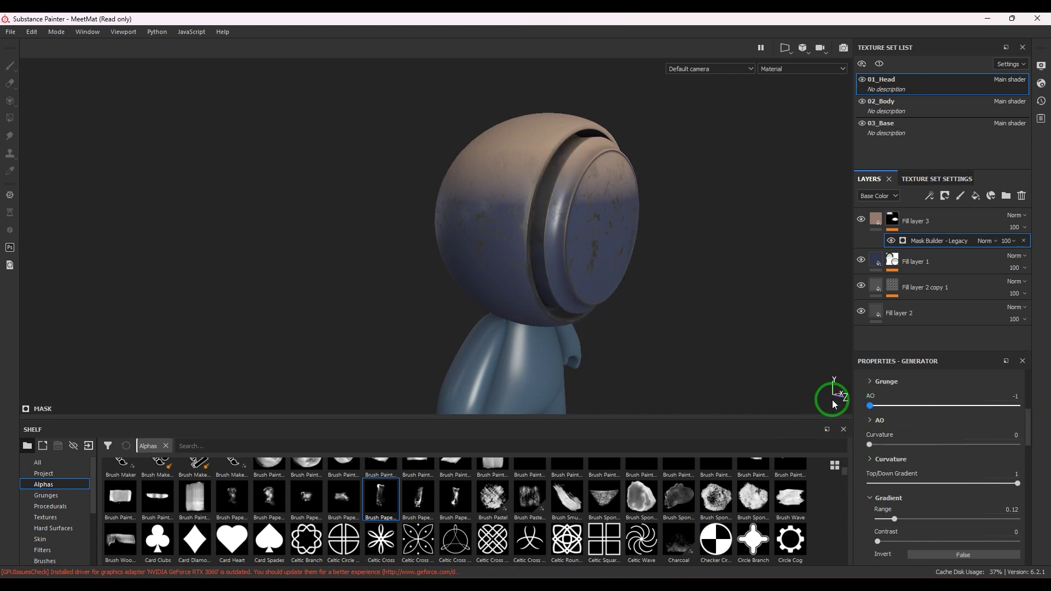
left_click_drag(925, 404, 624, 307)
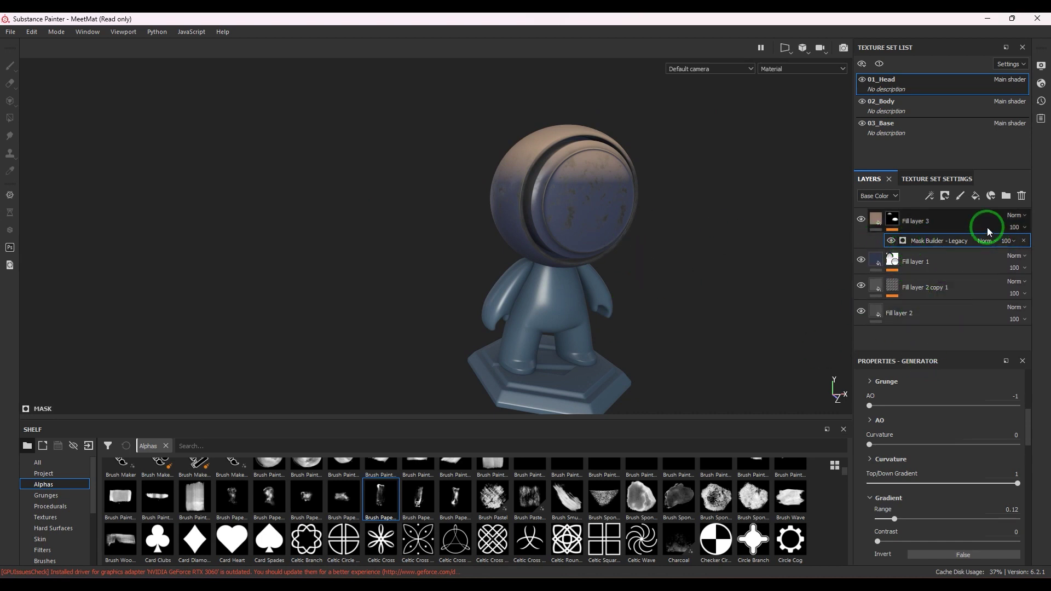
Lower the opacity of the tan dust layer, Fill layer 3, to 34.
left_click(1011, 228)
mouse_move(1011, 227)
left_mouse_down()
mouse_move(1002, 244)
mouse_move(1016, 245)
left_mouse_up()
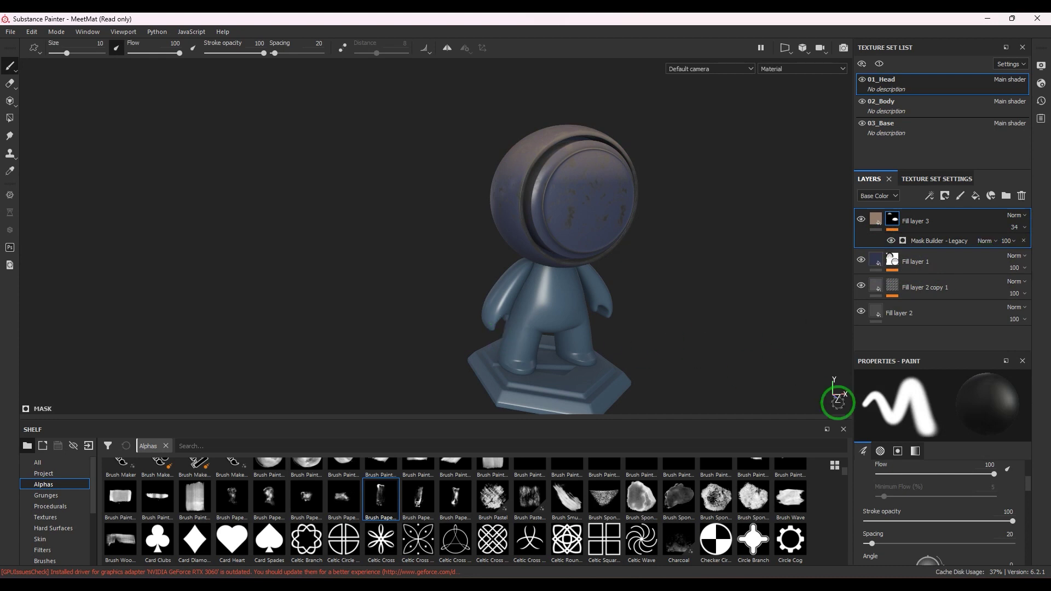
left_click(951, 241)
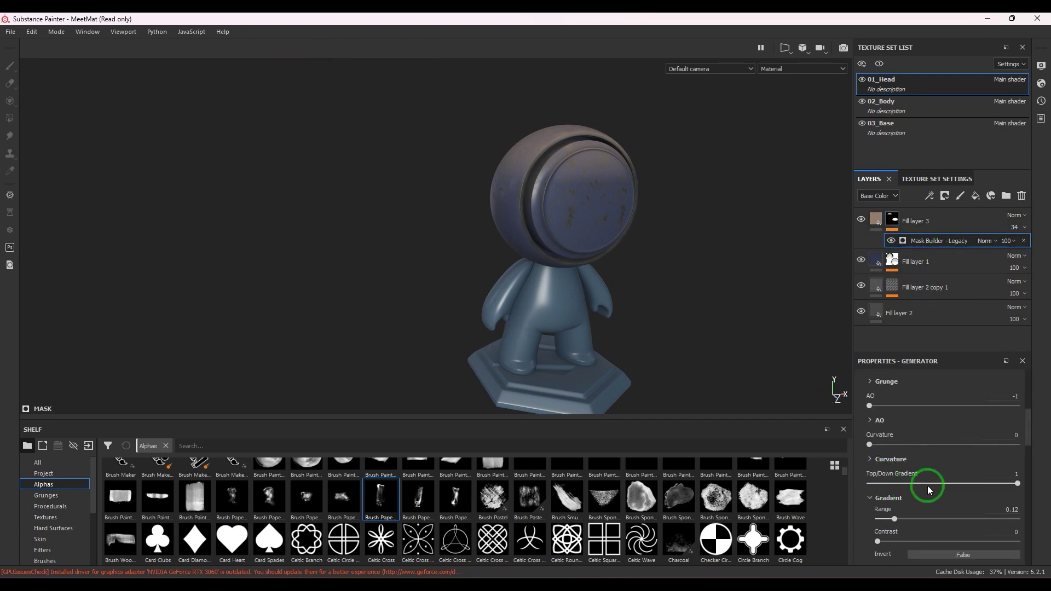
Hide Fill layer 3 and raise the Scatter amount of Fill layer 1's Mask Builder to 1.
left_click(861, 219)
left_click(892, 261)
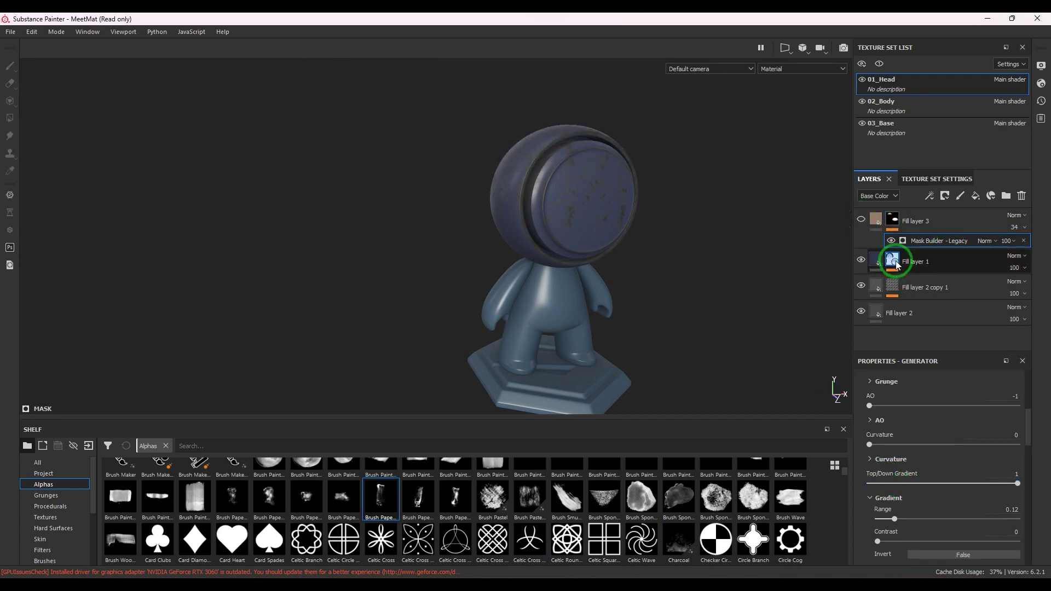
key("ctrl+v")
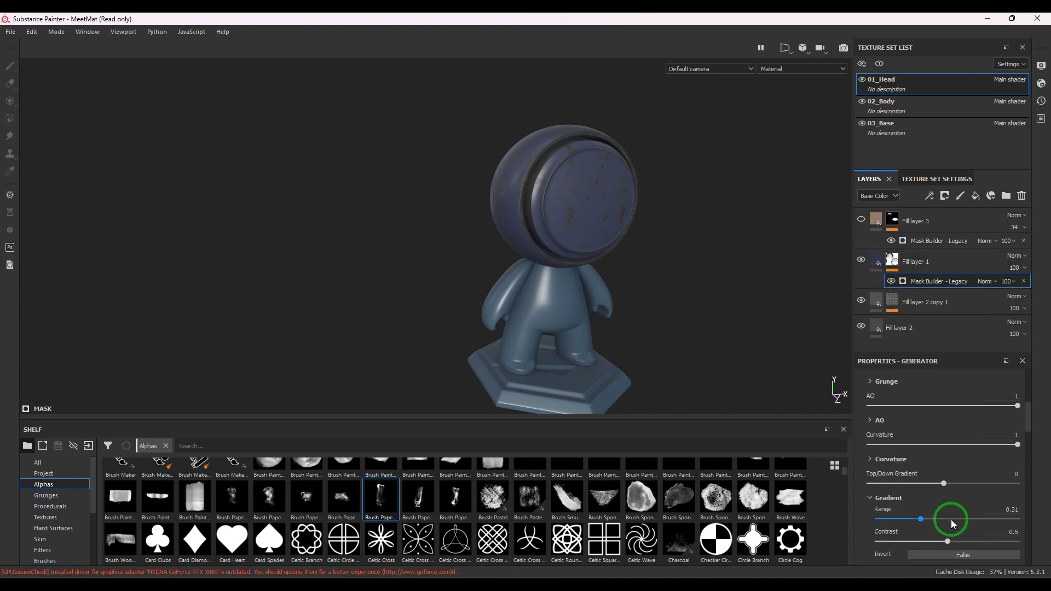
scroll(965, 500, "down", 3)
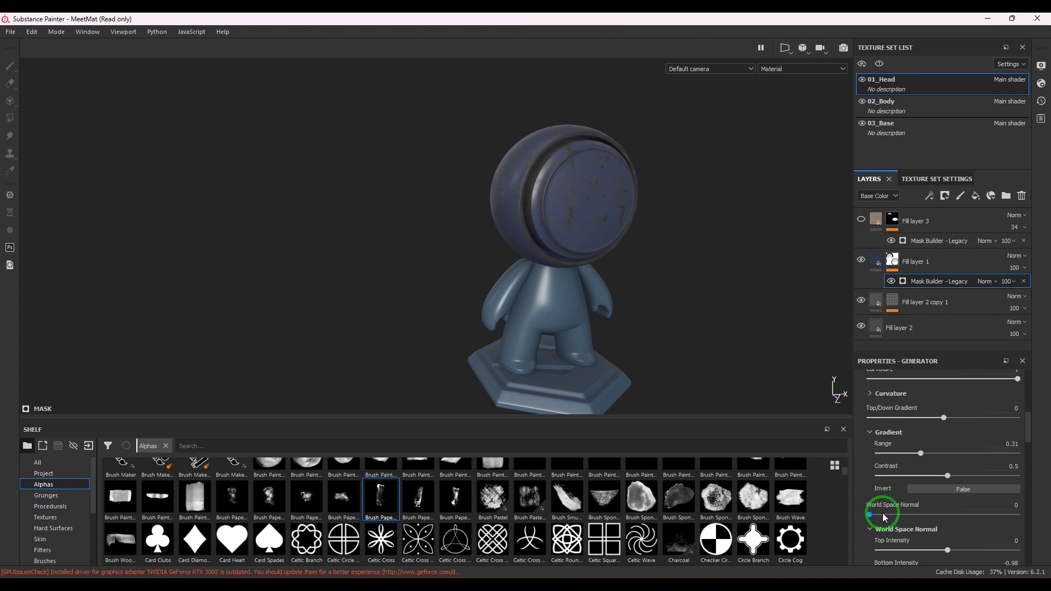
scroll(922, 520, "down", 6)
scroll(931, 509, "down", 3)
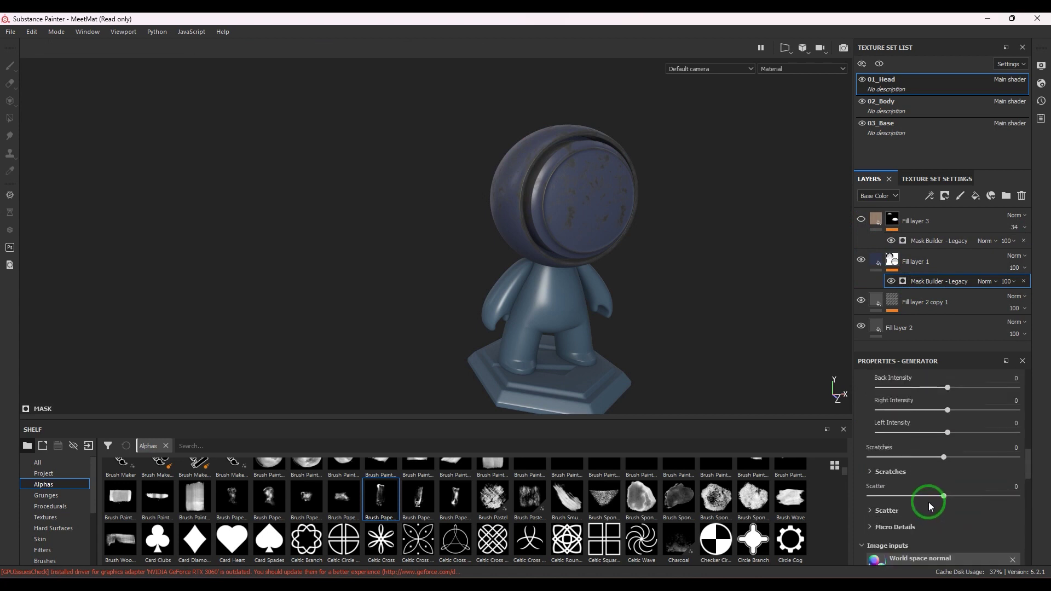
left_click_drag(929, 501, 1003, 495)
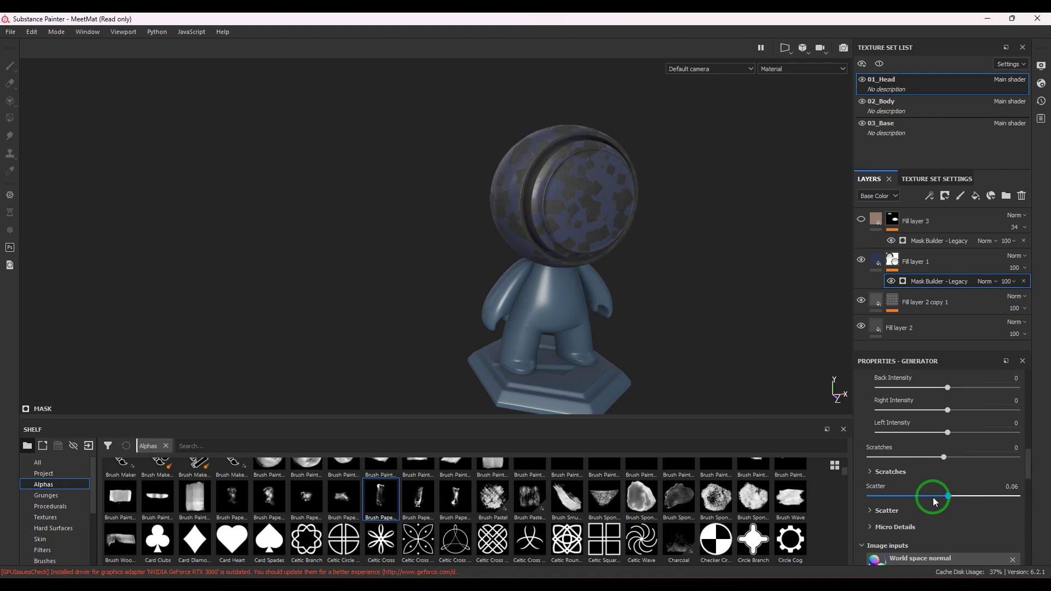
left_click(983, 428)
Change the base color of the paint layer, Fill layer 1, to a saturated golden yellow.
left_click(876, 261)
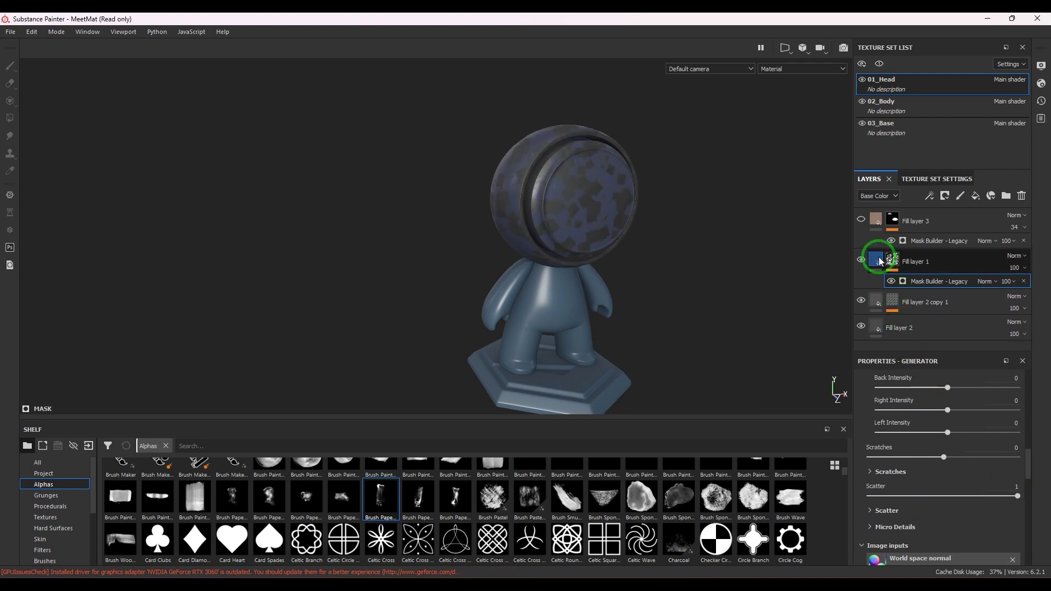
left_click(911, 458)
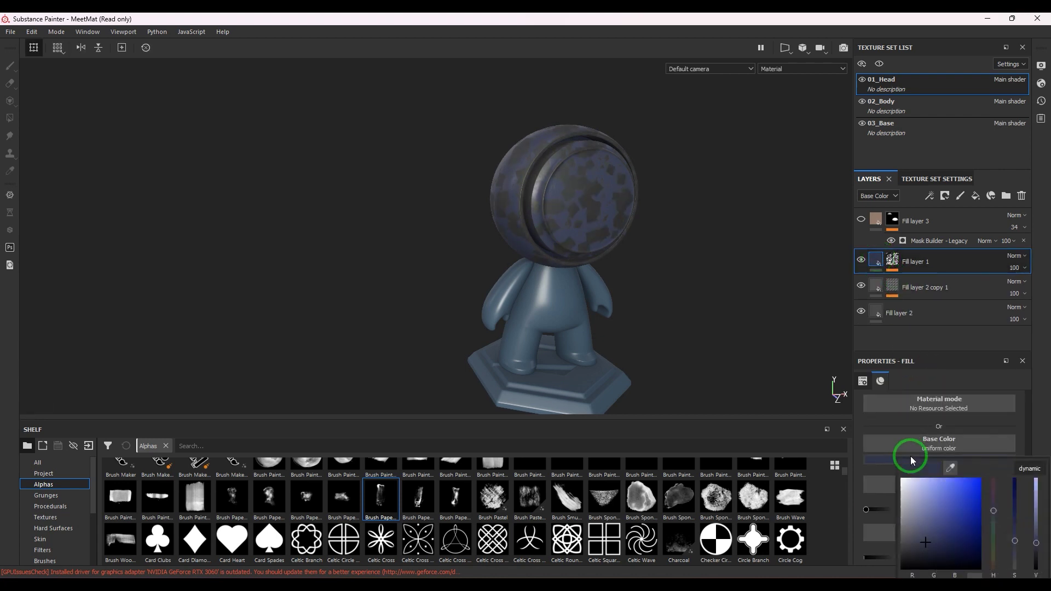
left_click(978, 498)
left_click_drag(994, 511, 995, 564)
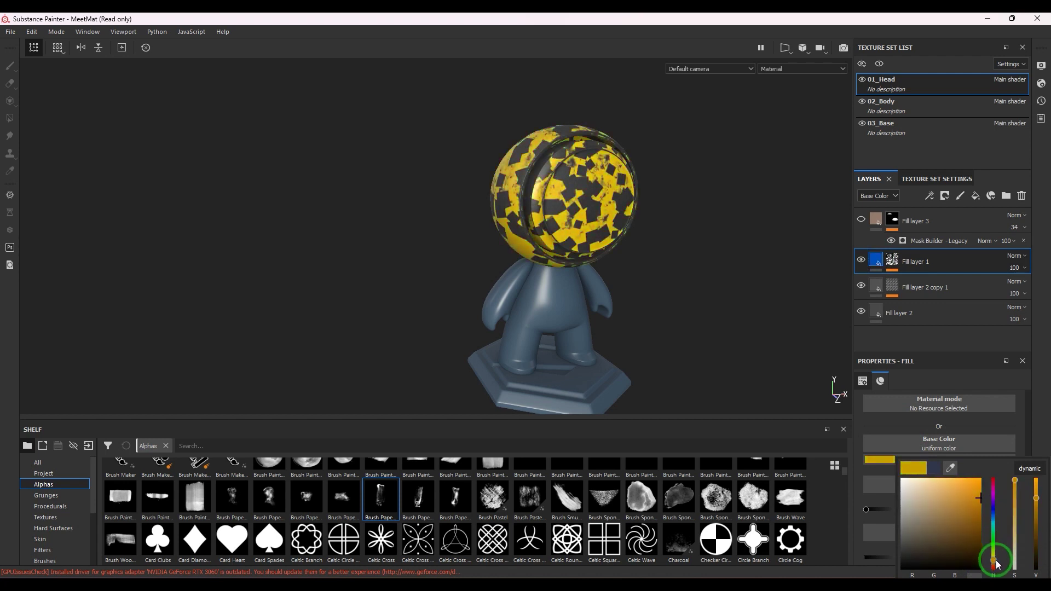
left_click(599, 306)
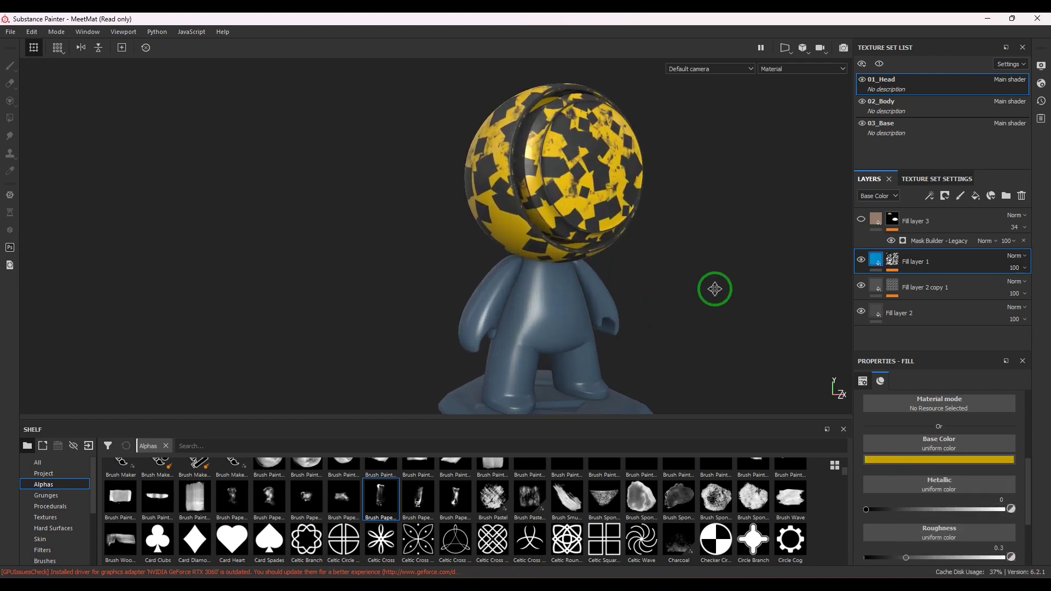
key("f")
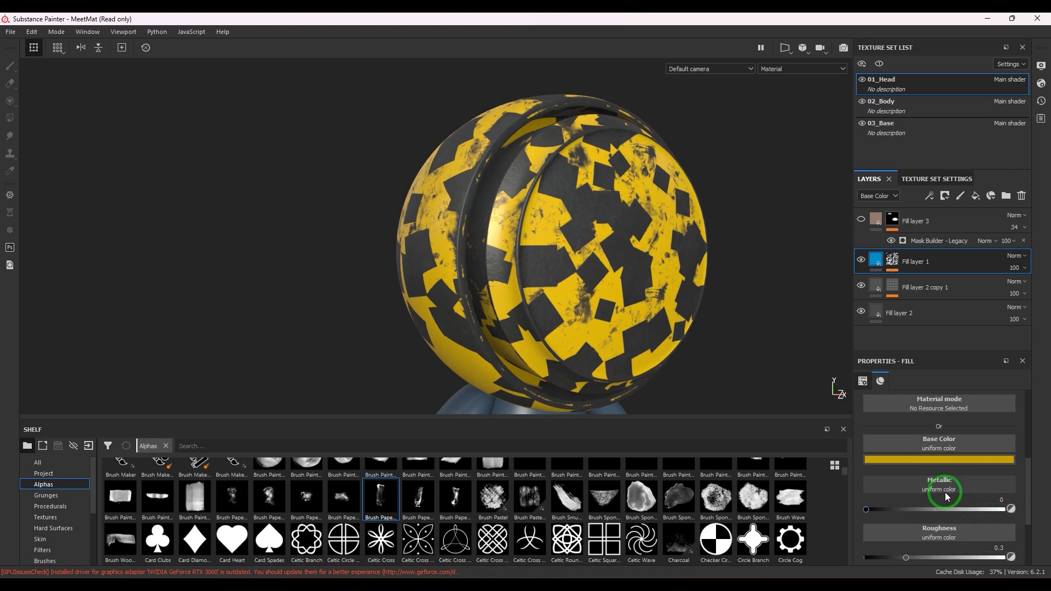
Set the Scatter options of Fill layer 1's Mask Builder to Scale 19, Density 1, Size 1.18, Size Variation 0.57 and Opacity Variation 0.
left_click(891, 261)
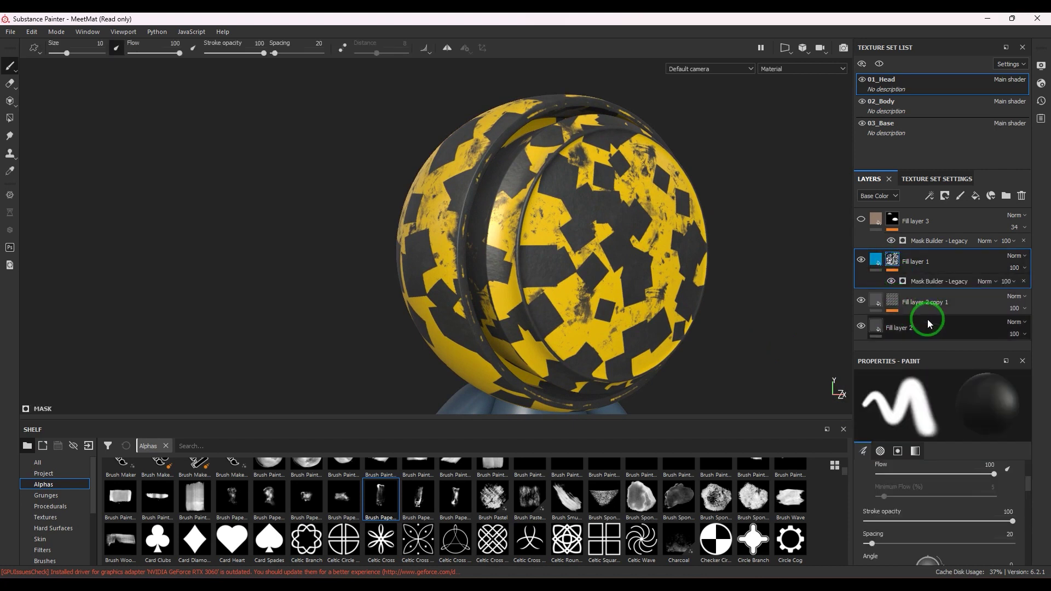
left_click(942, 281)
scroll(947, 525, "down", 5)
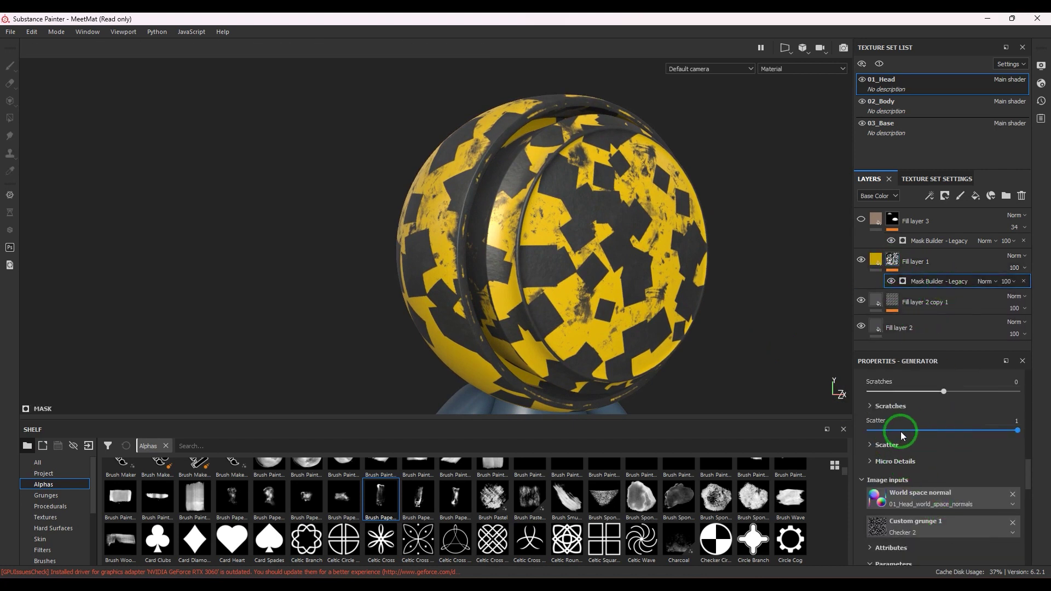
left_click_drag(925, 430, 1004, 427)
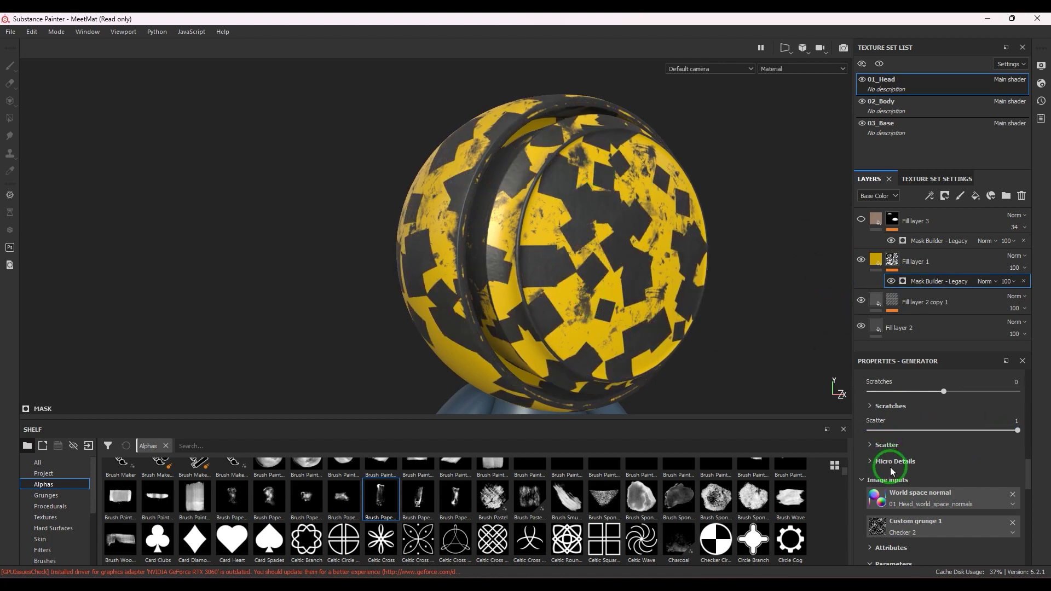
left_click(874, 444)
left_click_drag(931, 470, 876, 556)
left_click(912, 555)
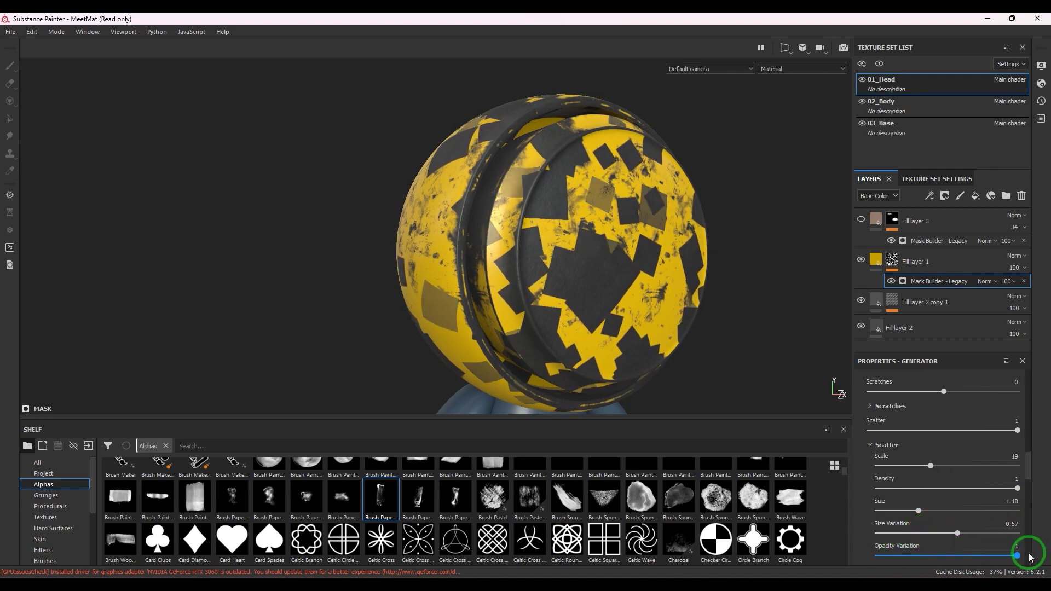
scroll(927, 532, "down", 3)
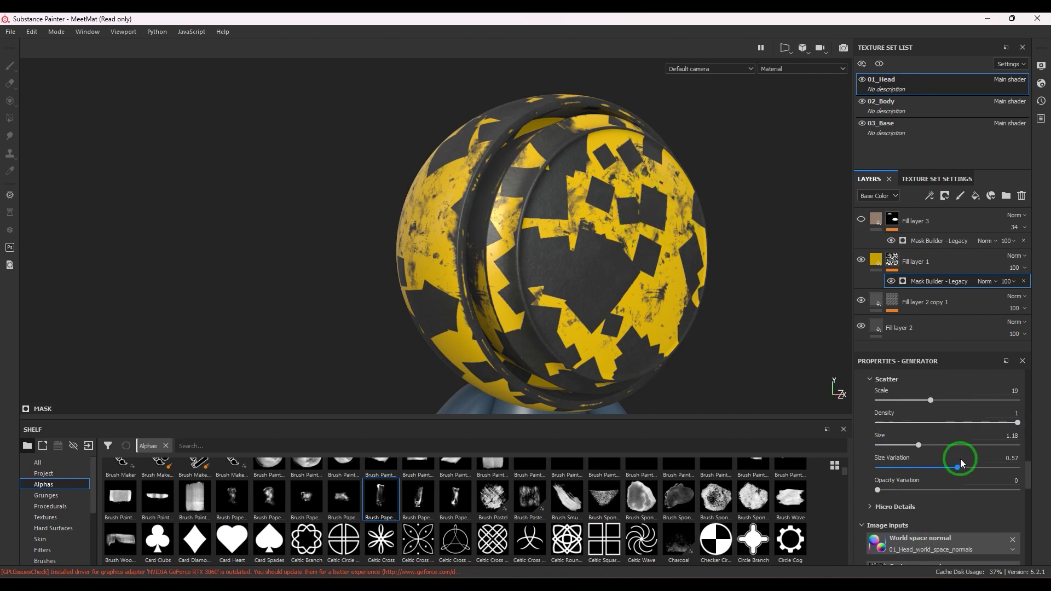
Try the Cross Rounded alpha as the Scatter input of Fill layer 1's Mask Builder, and replace it with the Cracks alpha.
scroll(956, 468, "down", 5)
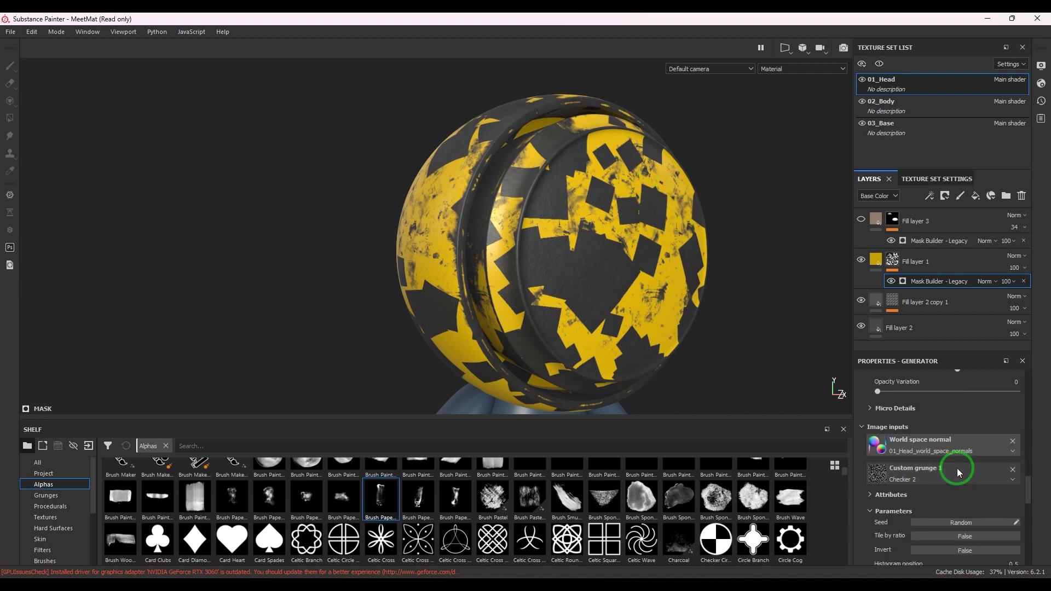
scroll(955, 465, "down", 2)
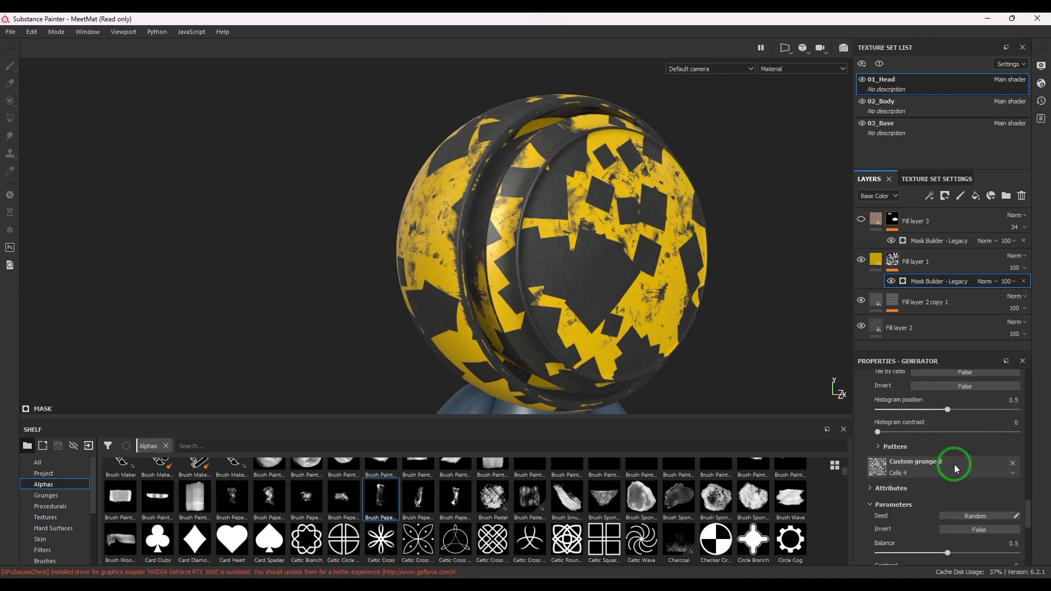
scroll(954, 464, "down", 8)
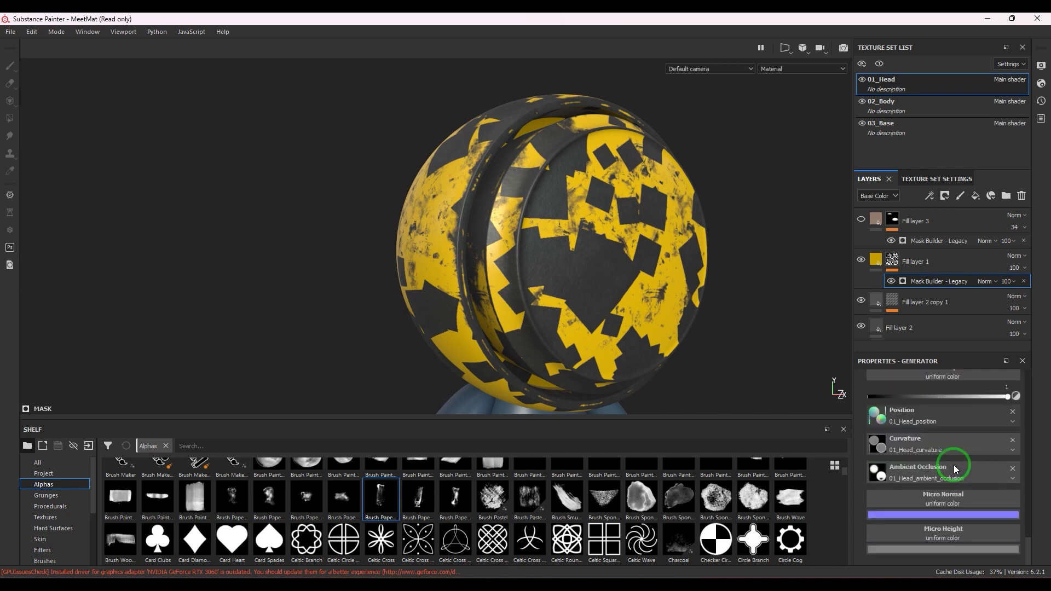
scroll(956, 469, "up", 2)
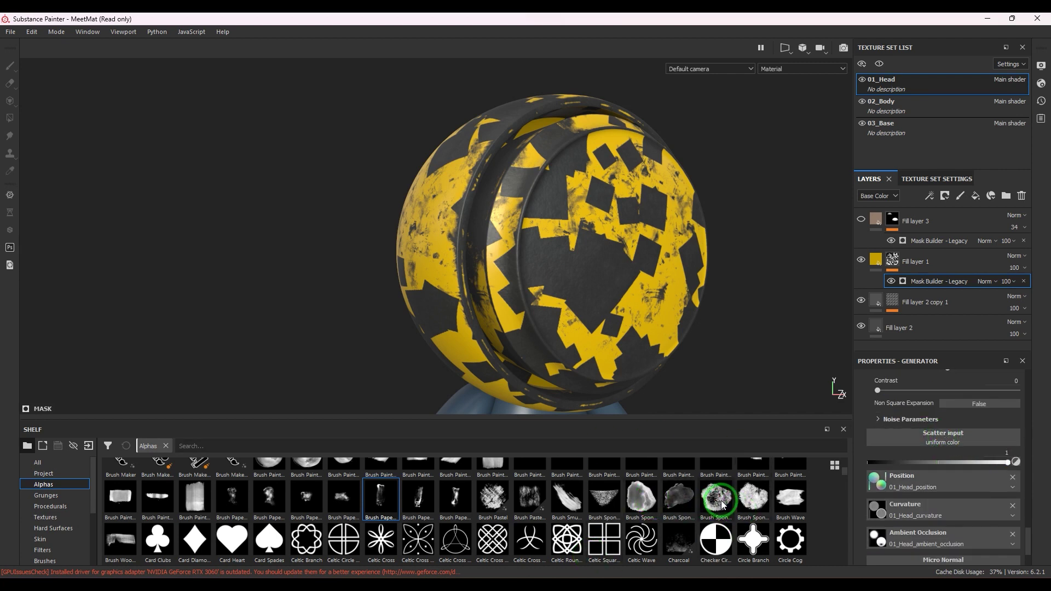
scroll(406, 506, "up", 2)
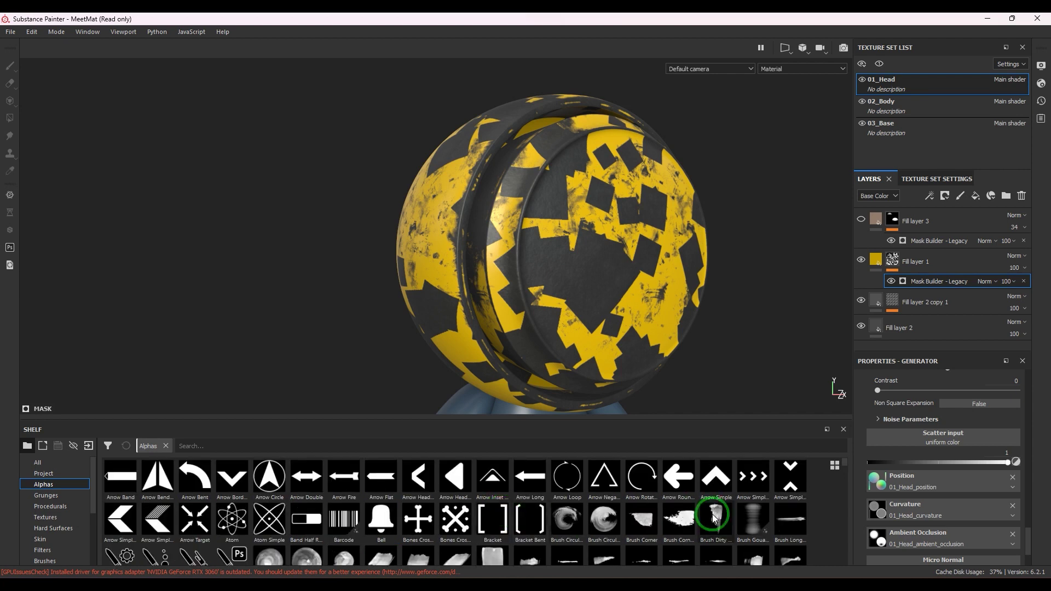
scroll(733, 529, "down", 8)
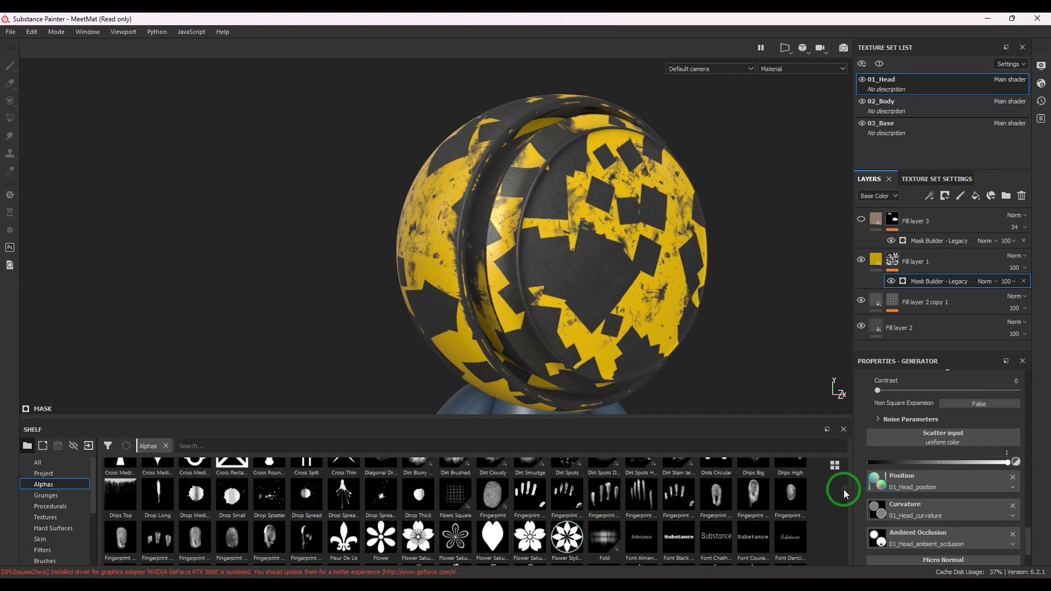
scroll(843, 490, "up", 2)
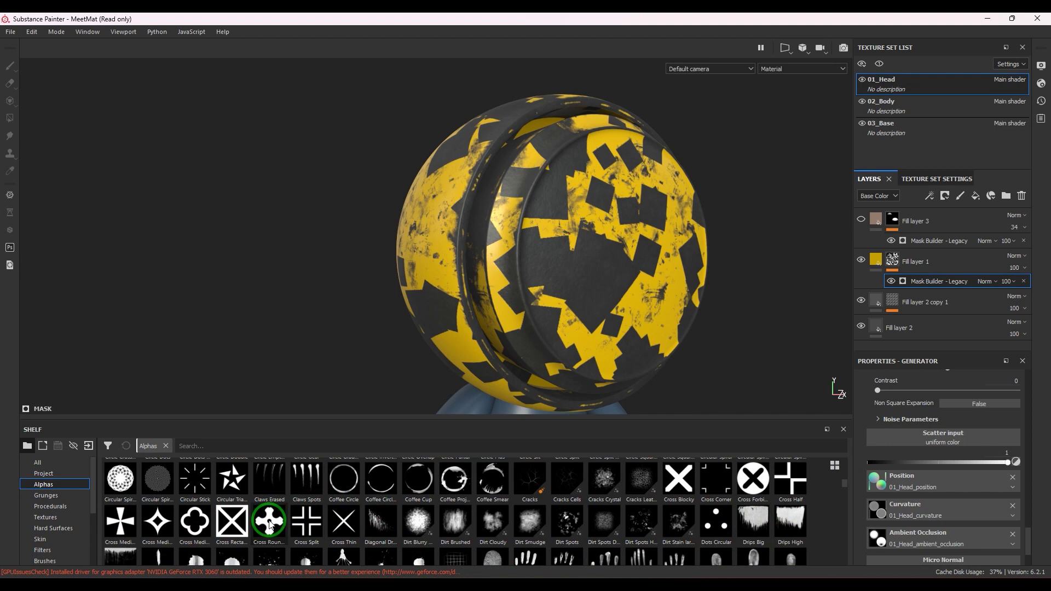
left_click_drag(270, 524, 903, 438)
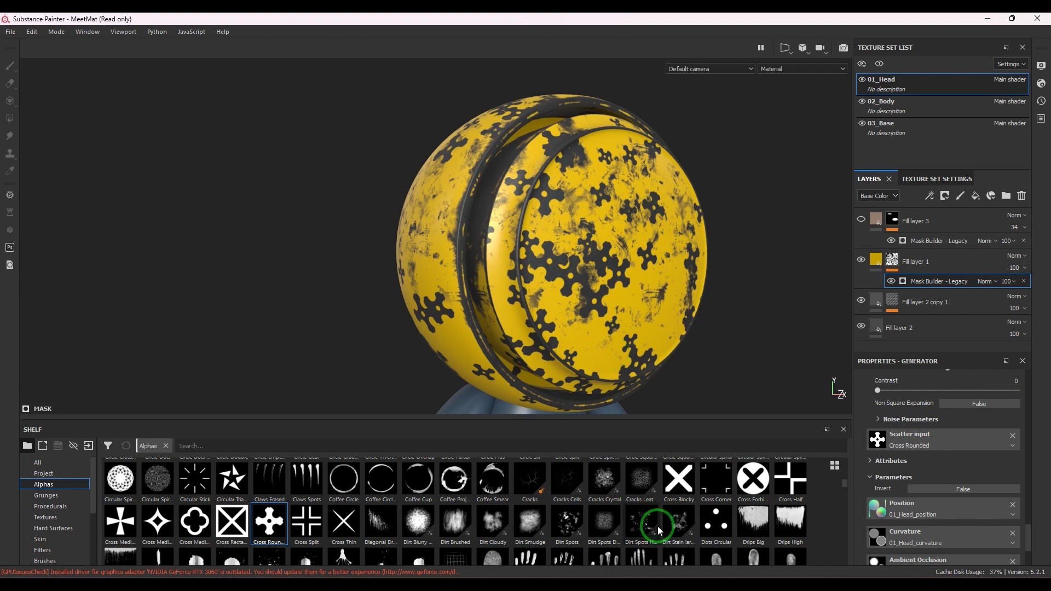
left_click_drag(530, 481, 934, 437)
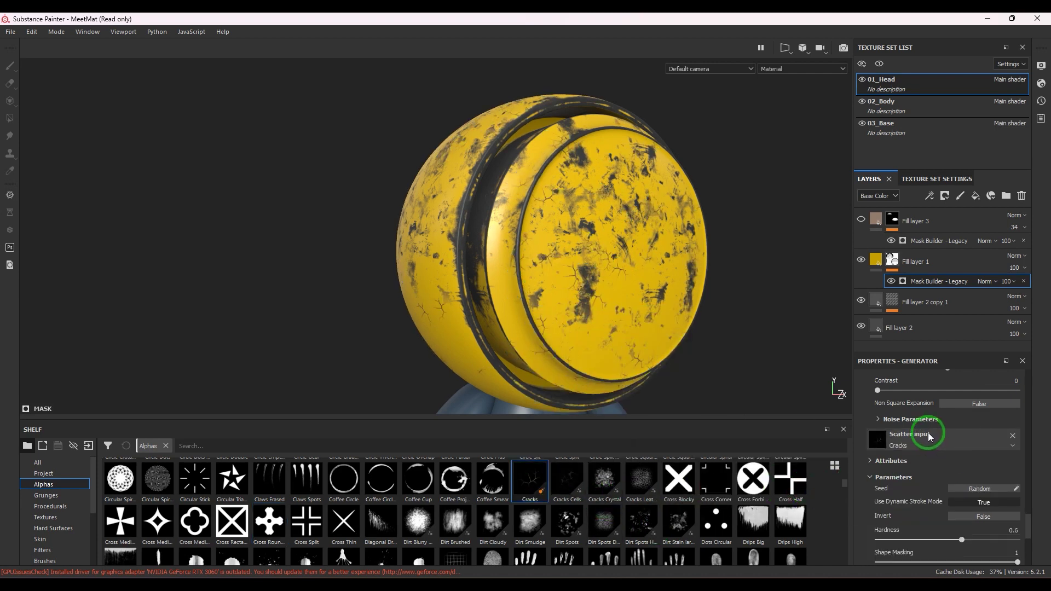
scroll(929, 437, "up", 5)
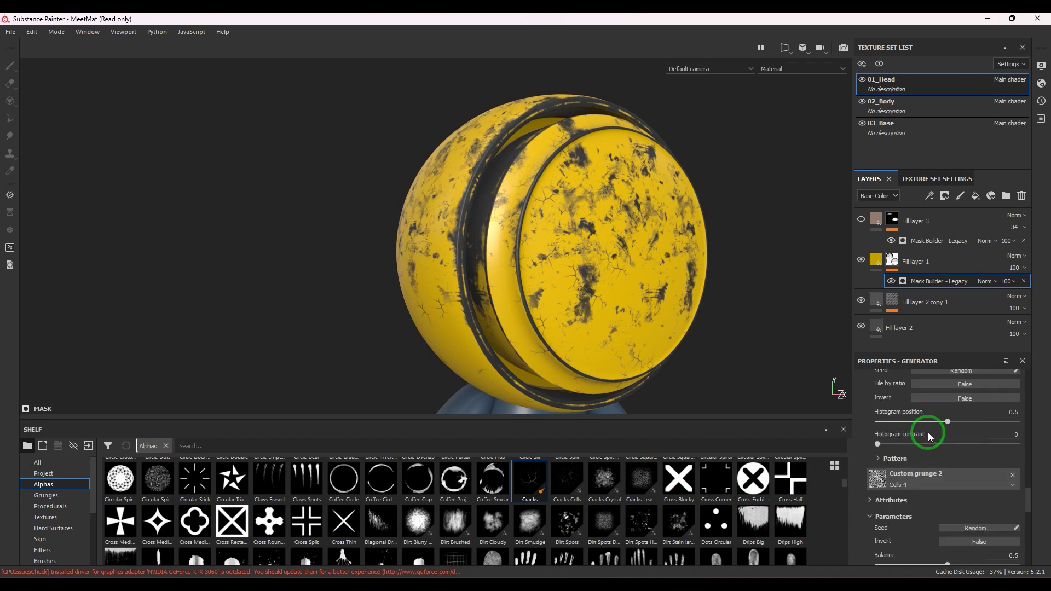
Set the Scatter options of Fill layer 1's Mask Builder to Scale 22, Size 3.67, Size Variation 0 and Opacity Variation 0.86.
scroll(929, 437, "up", 5)
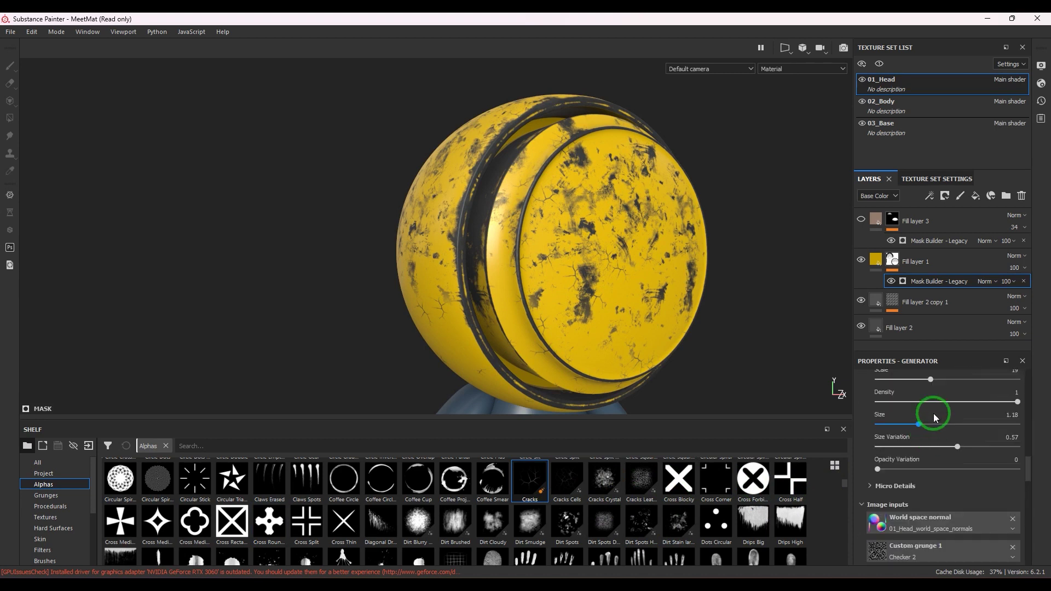
scroll(934, 413, "up", 1)
mouse_move(930, 413)
left_mouse_down()
mouse_move(973, 409)
mouse_move(917, 411)
mouse_move(939, 412)
left_mouse_up()
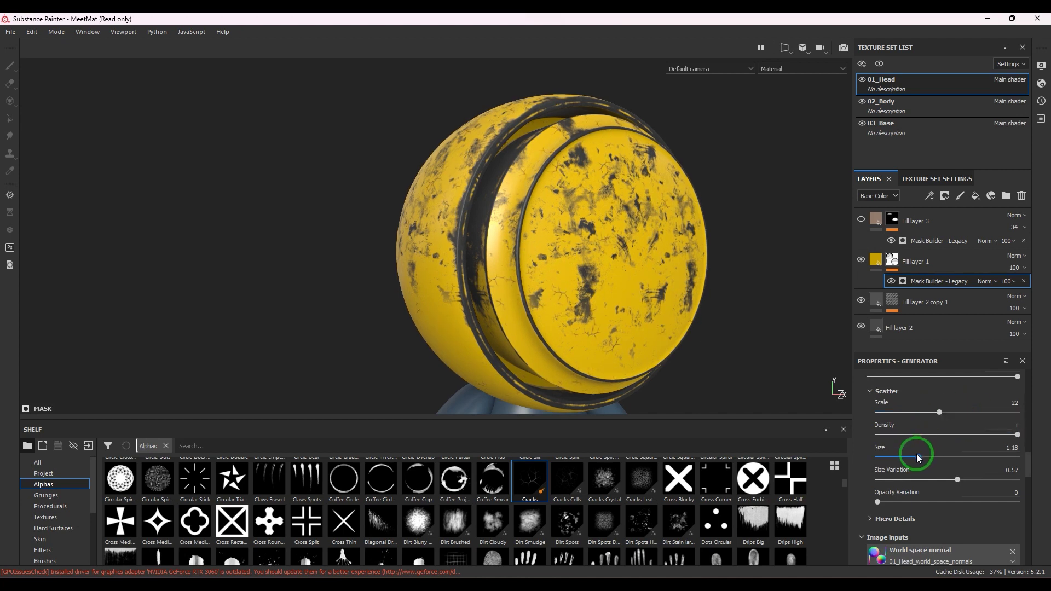
left_click_drag(916, 454, 1023, 436)
left_click_drag(955, 480, 996, 500)
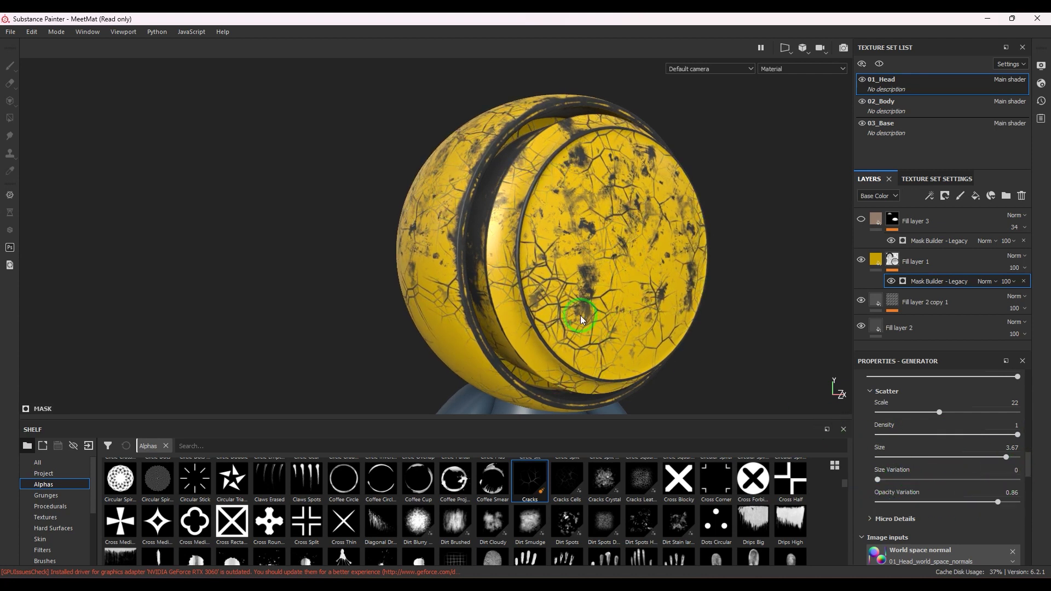
Copy Fill layer 2, Fill layer 2 copy 1 and Fill layer 1 from the 01_Head texture set into 02_Body.
right_click_drag(676, 293, 697, 319, "alt")
left_click_drag(697, 319, 488, 258, "alt")
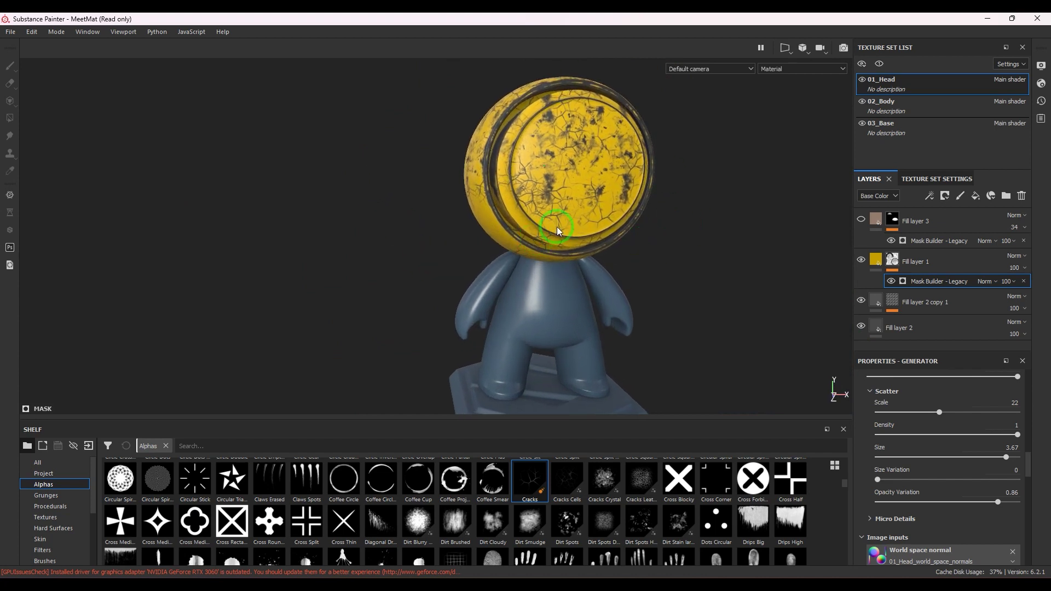
left_click(950, 327)
left_click(950, 305, "shift")
left_click(945, 264, "shift")
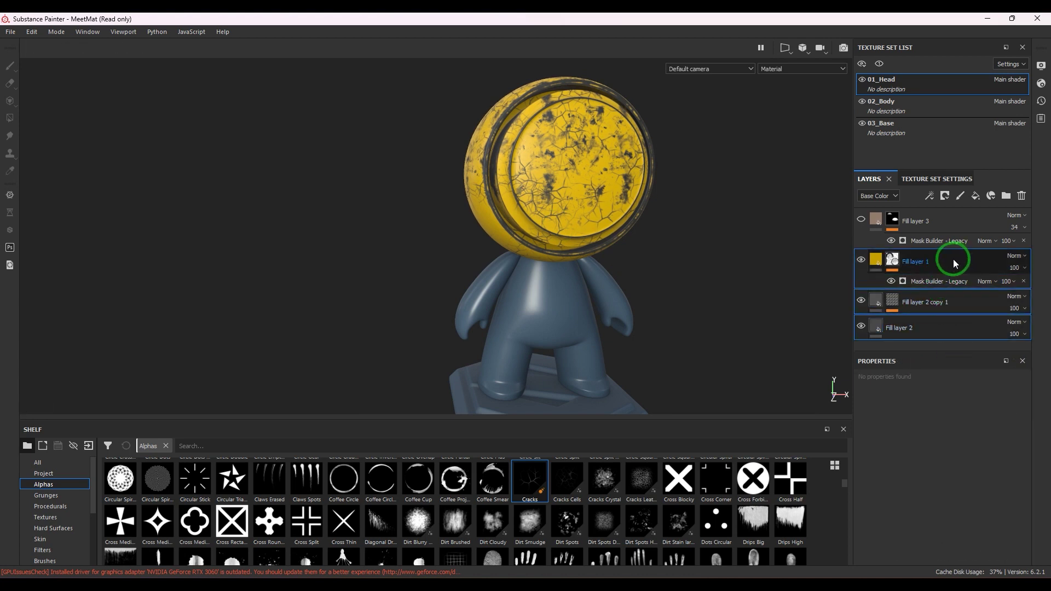
left_click(934, 113)
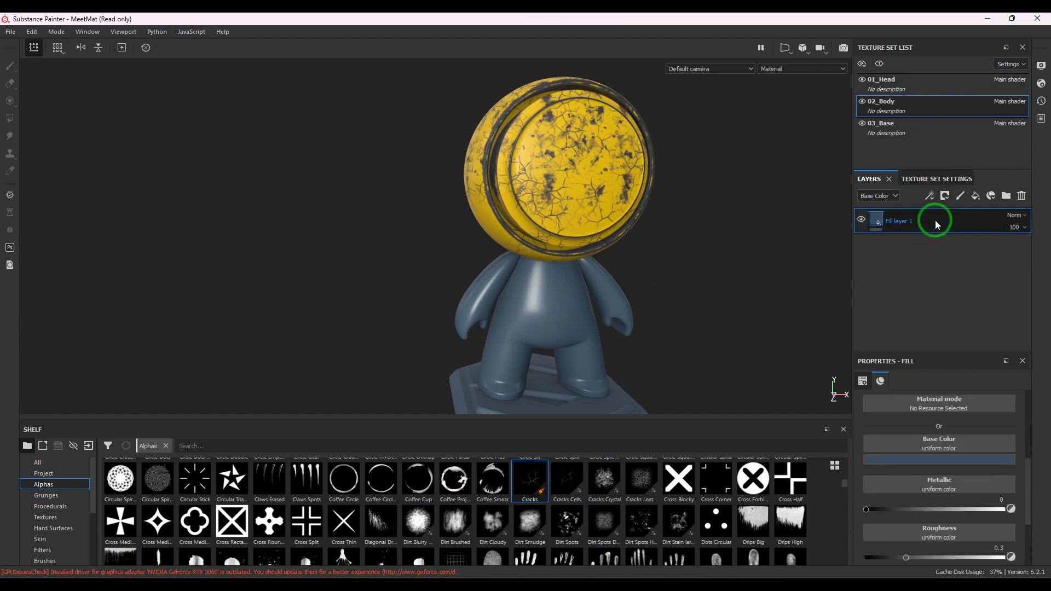
left_click(923, 108)
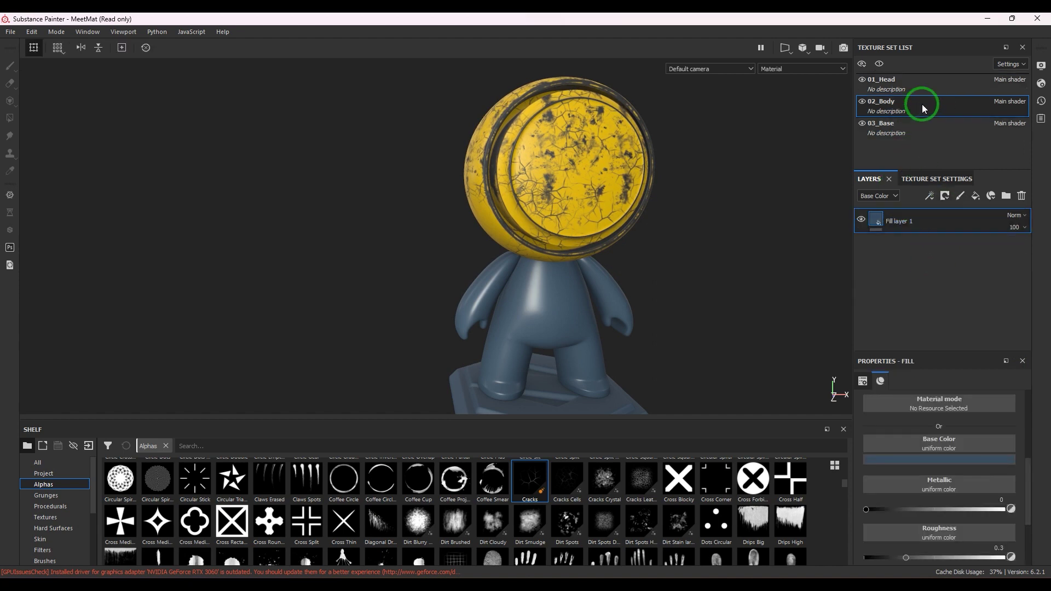
key("ctrl+v")
Paste the three copied layers into the 03_Base texture set and open the Mask Builder of its yellow Fill layer 1.
left_click(915, 134)
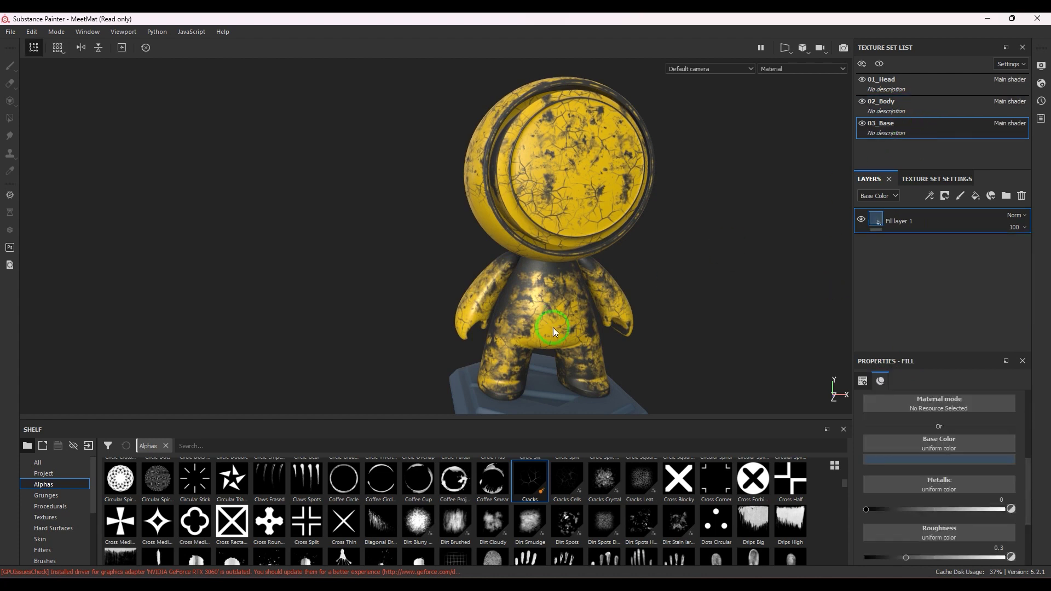
middle_click_drag(553, 327, 605, 312)
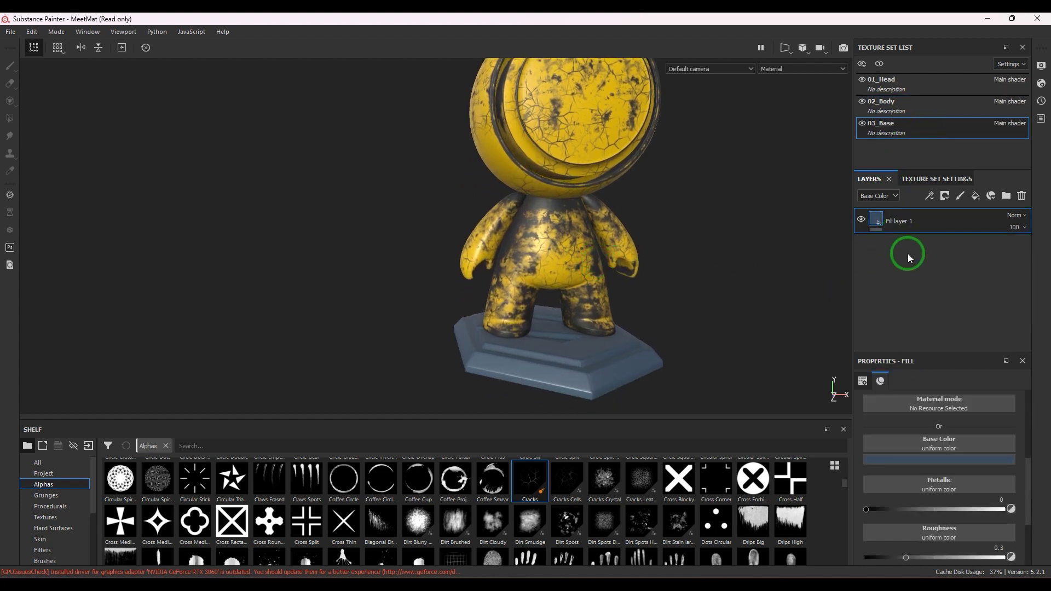
key("ctrl+v")
mouse_move(657, 281)
left_mouse_down("alt")
mouse_move(647, 305)
mouse_move(584, 271)
mouse_move(766, 287)
mouse_move(504, 278)
mouse_move(670, 365)
mouse_move(547, 279)
mouse_move(542, 296)
mouse_move(622, 282)
mouse_move(605, 285)
mouse_move(866, 282)
mouse_move(558, 268)
mouse_move(598, 305)
mouse_move(602, 323)
left_mouse_up("alt")
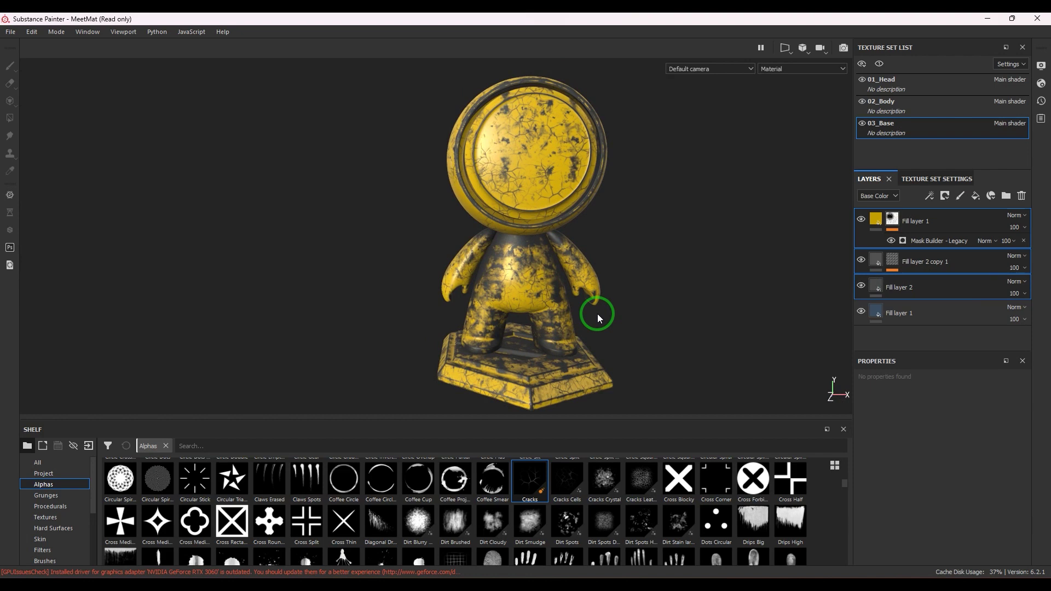
left_click(933, 244)
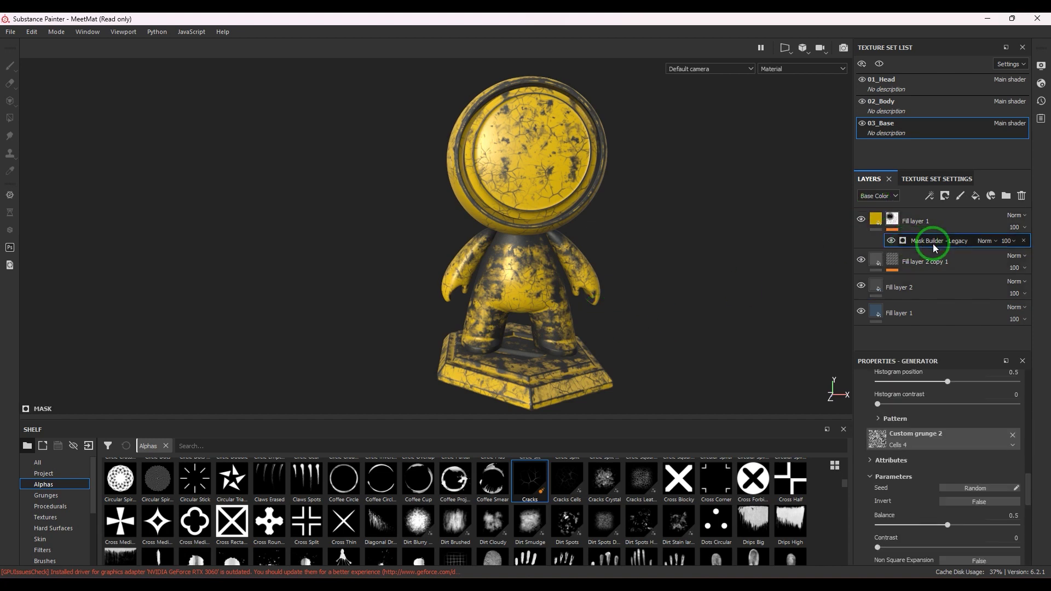